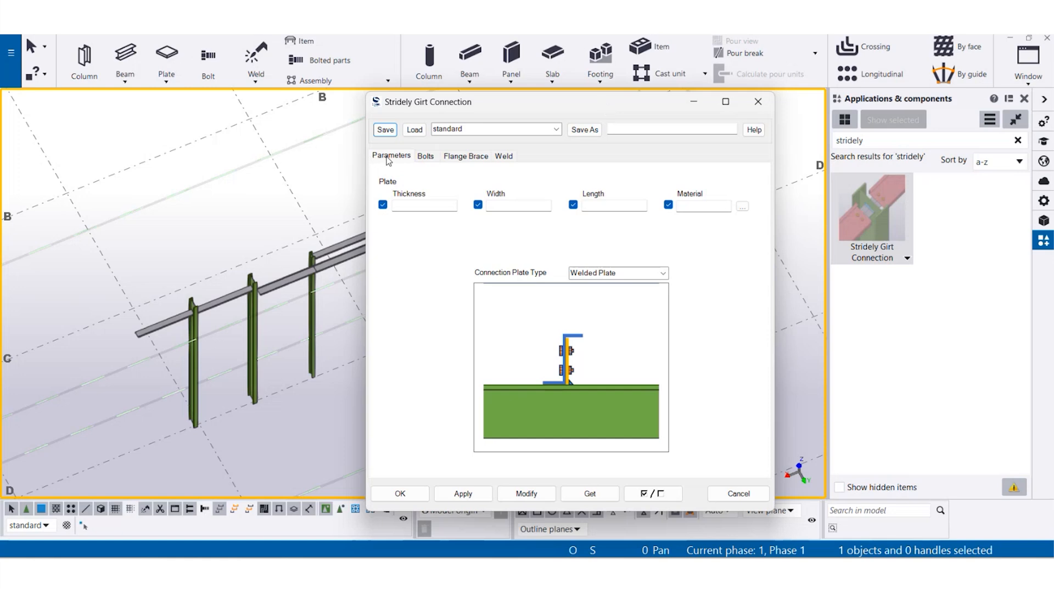
- Look through the girt connection's bolt, flange brace, weld and plate parameter settings, including the plate material catalog
click(425, 156)
click(465, 157)
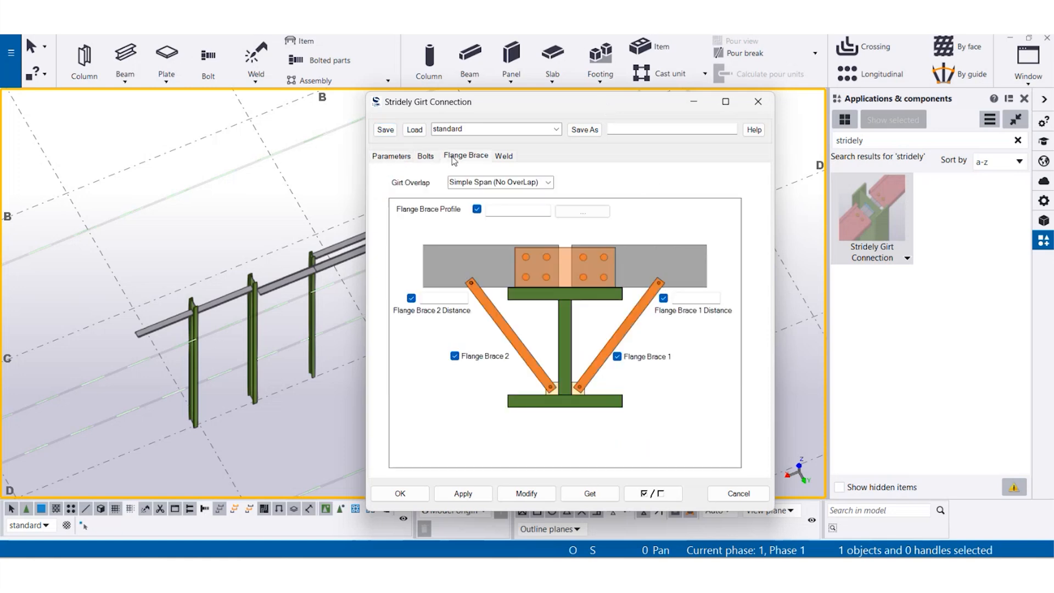
click(504, 157)
click(395, 159)
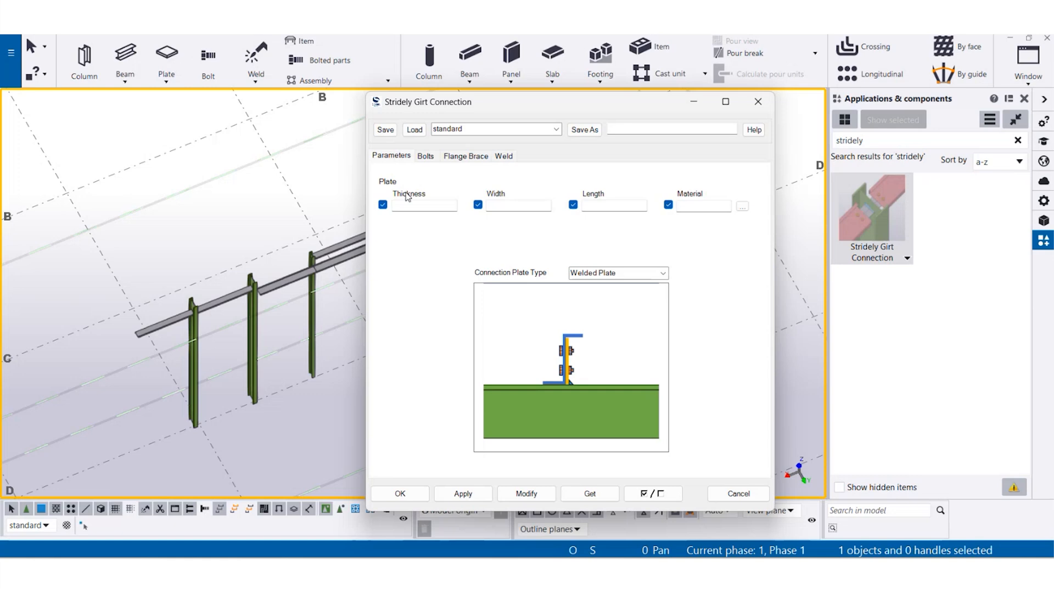
click(741, 209)
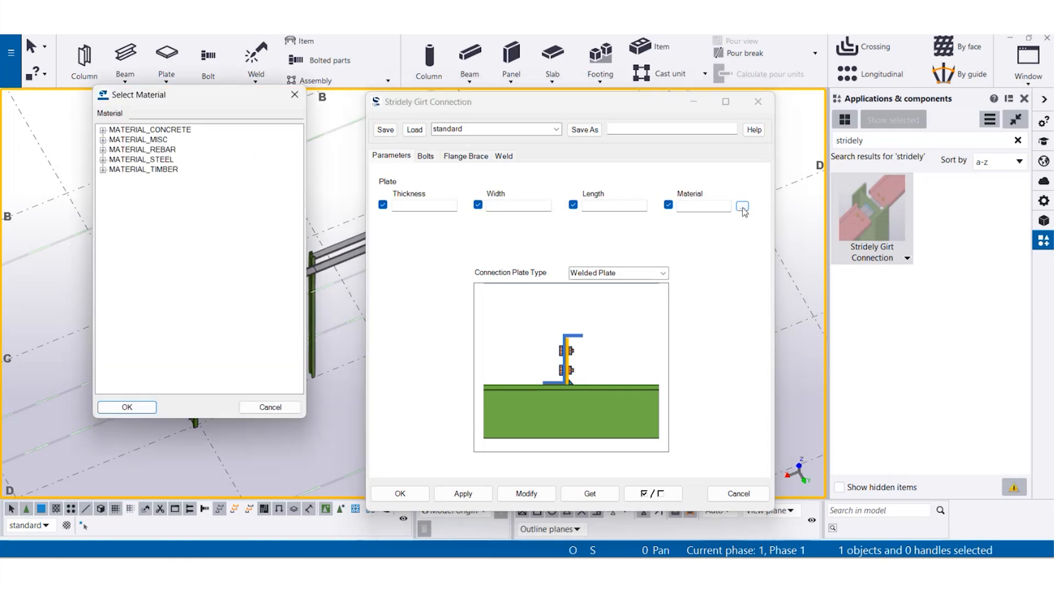
click(292, 94)
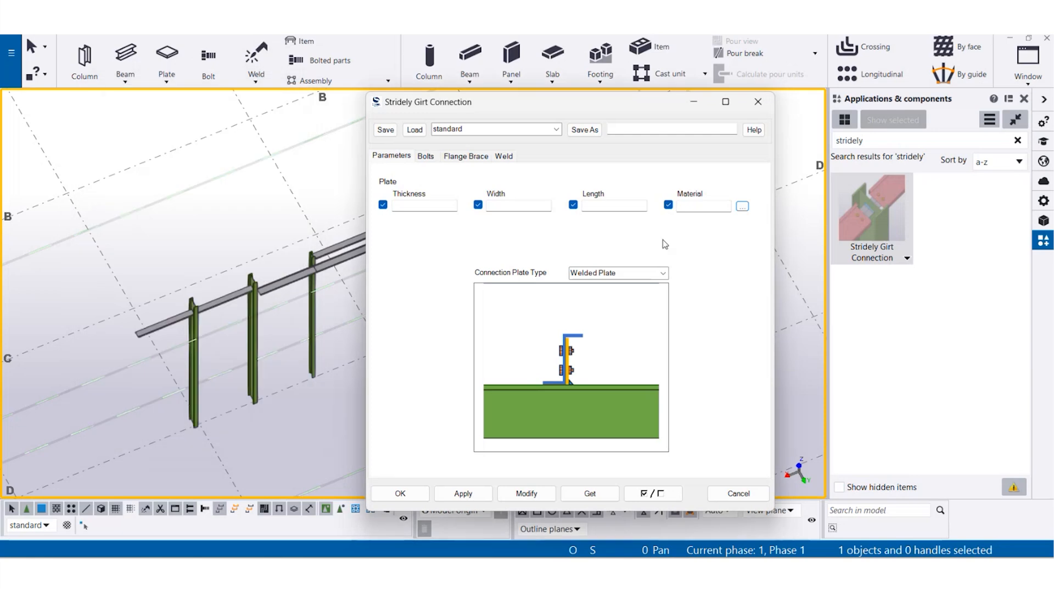
- Preview the Welded L-Shaped Plate and Bolted L-Shaped Plate connection plate types
click(663, 273)
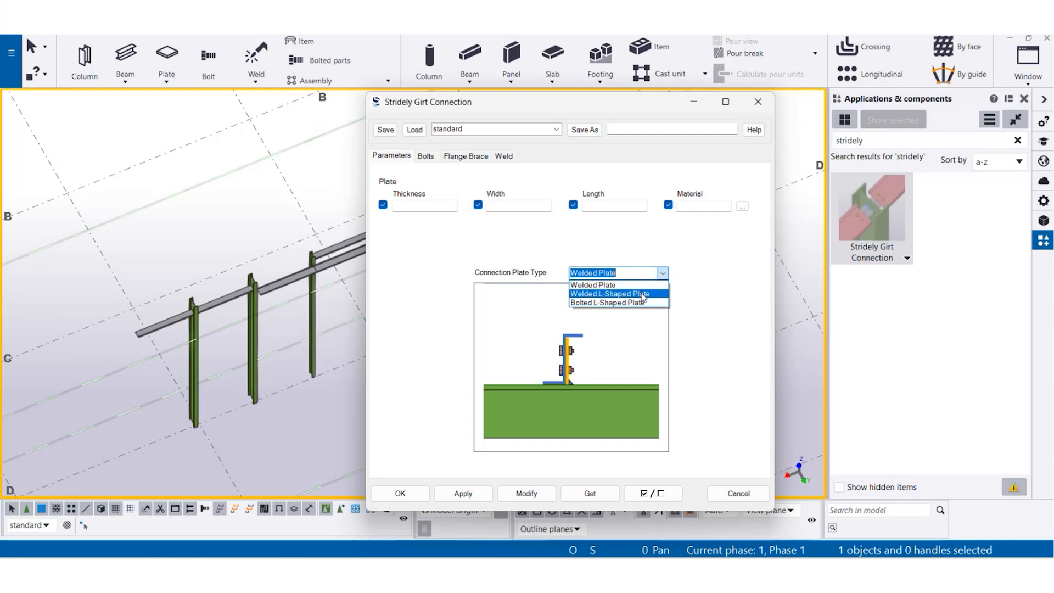
click(605, 295)
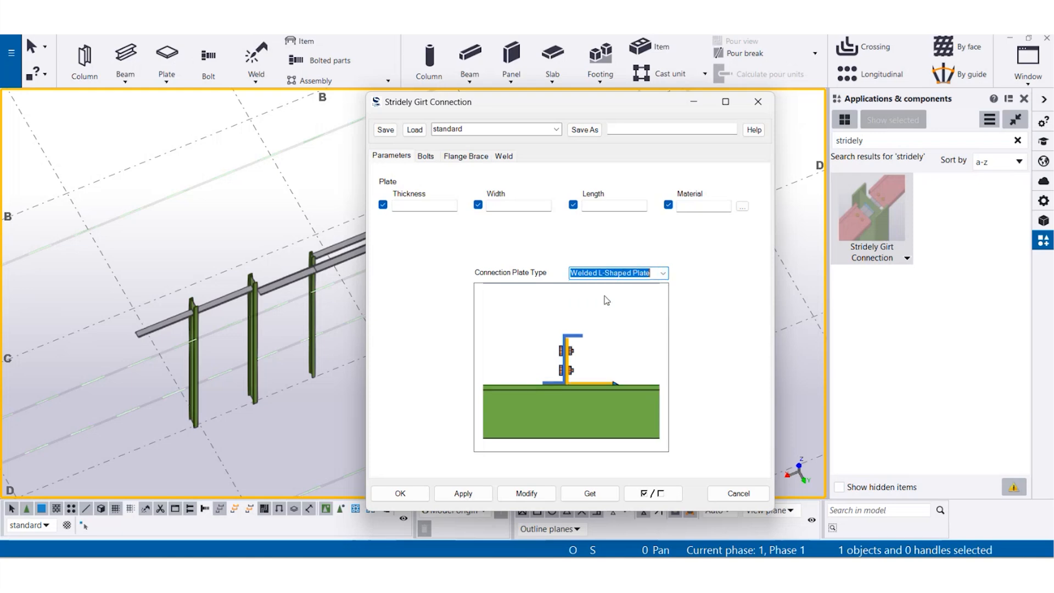
click(663, 273)
click(615, 302)
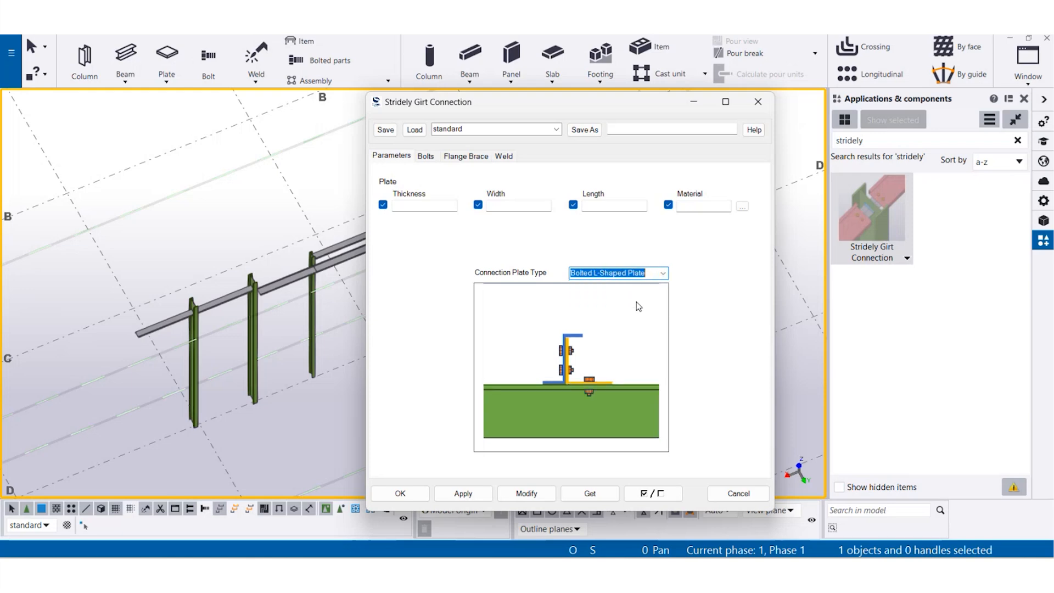
- Examine the bolt standards and bolt sizes offered for the girt connection
click(426, 157)
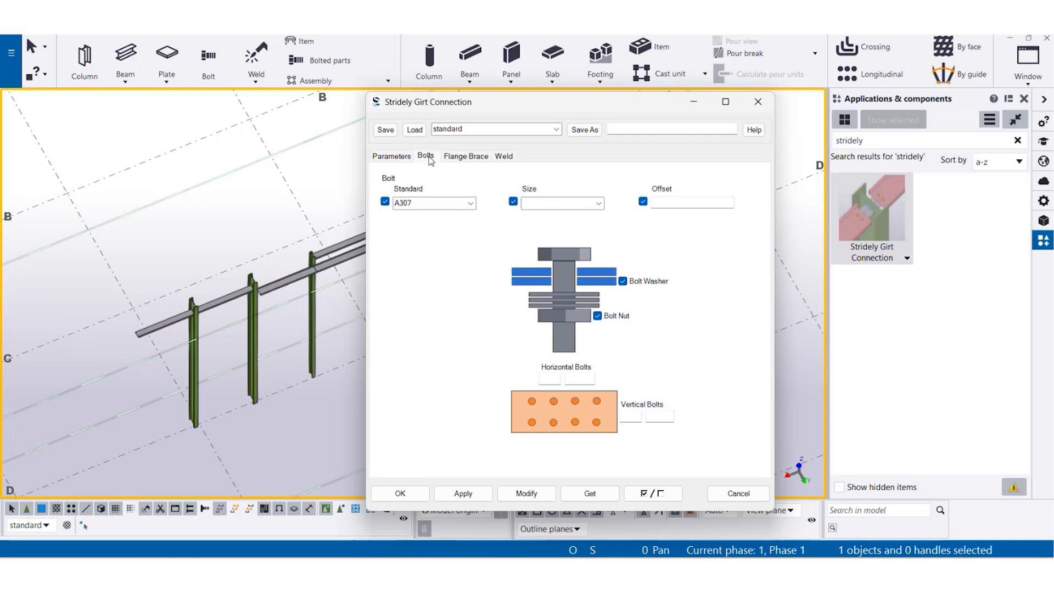
click(471, 203)
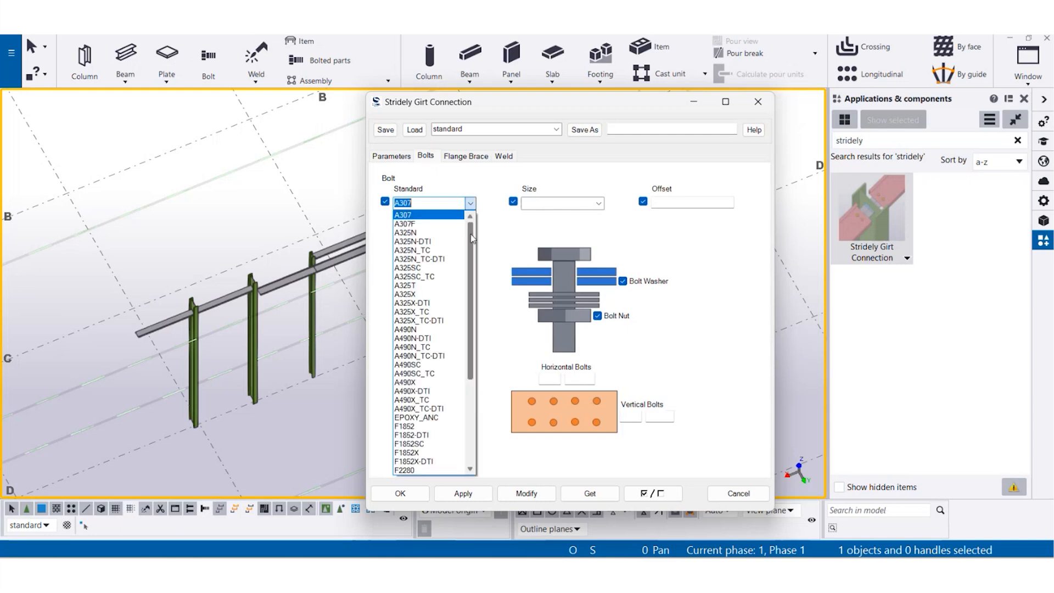
drag(472, 255, 473, 337)
click(470, 204)
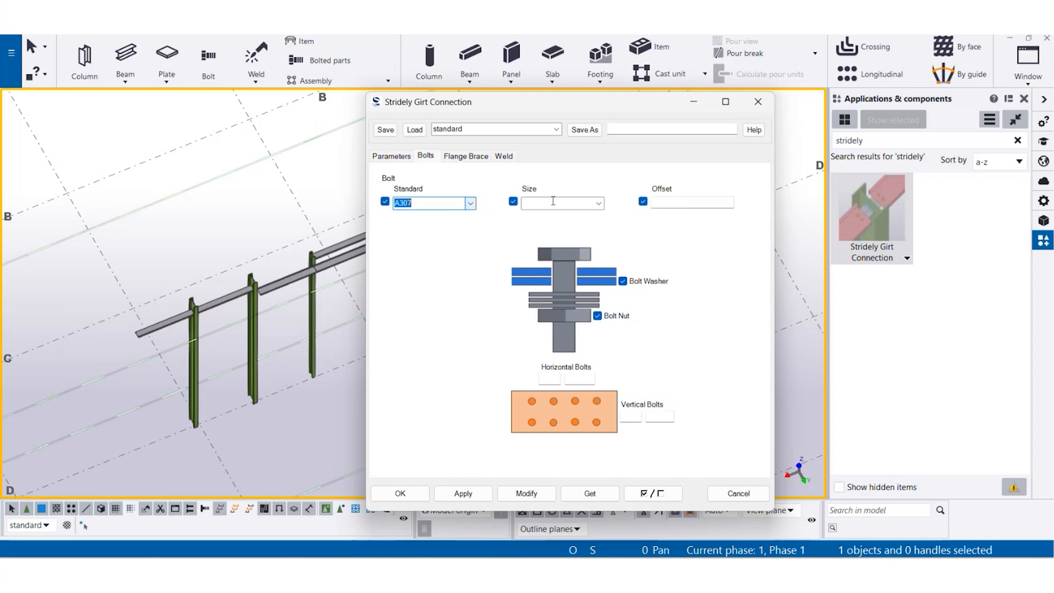
click(598, 204)
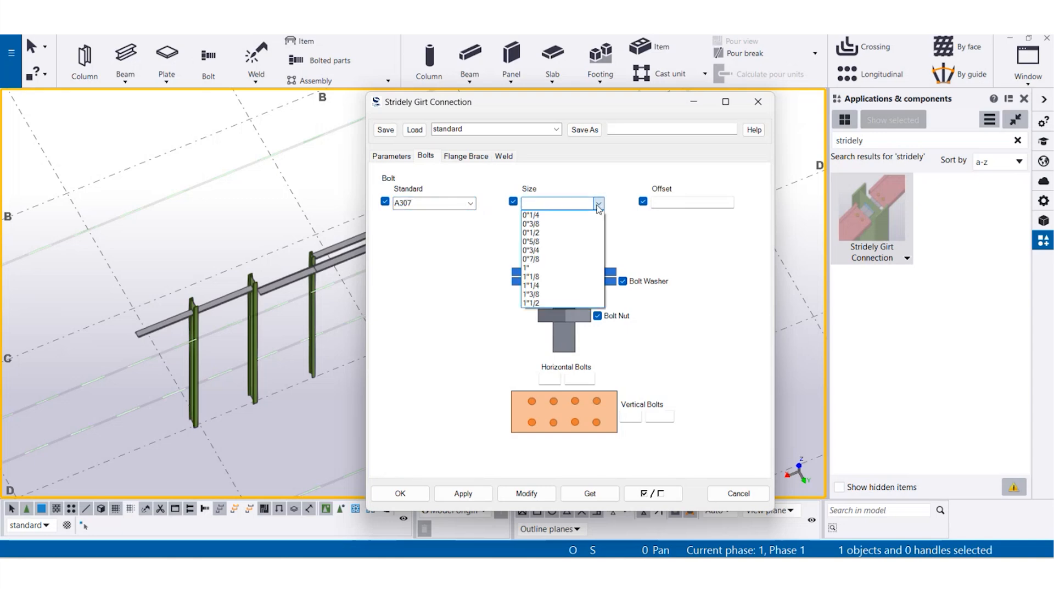
click(598, 204)
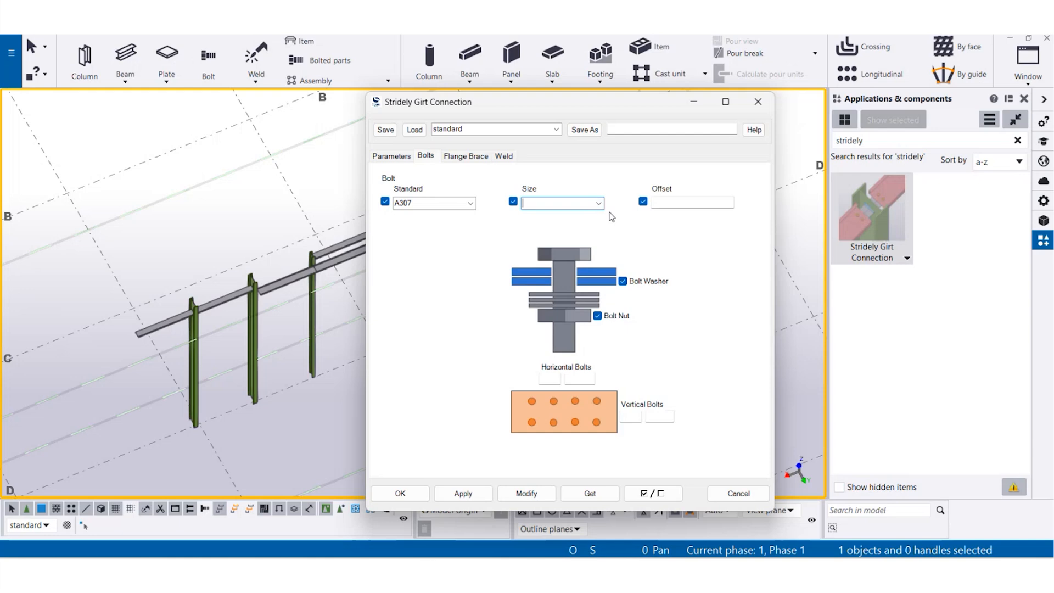
- Toggle the bolt washer and nut options off and back on, and check the horizontal and vertical bolt fields
click(622, 281)
click(597, 316)
click(598, 316)
click(623, 281)
click(553, 376)
click(576, 377)
click(630, 415)
click(654, 416)
- Preview the 1'-0" OverLap and User Defined OverLap girt options in the flange brace settings, including the custom overlap value field
click(472, 159)
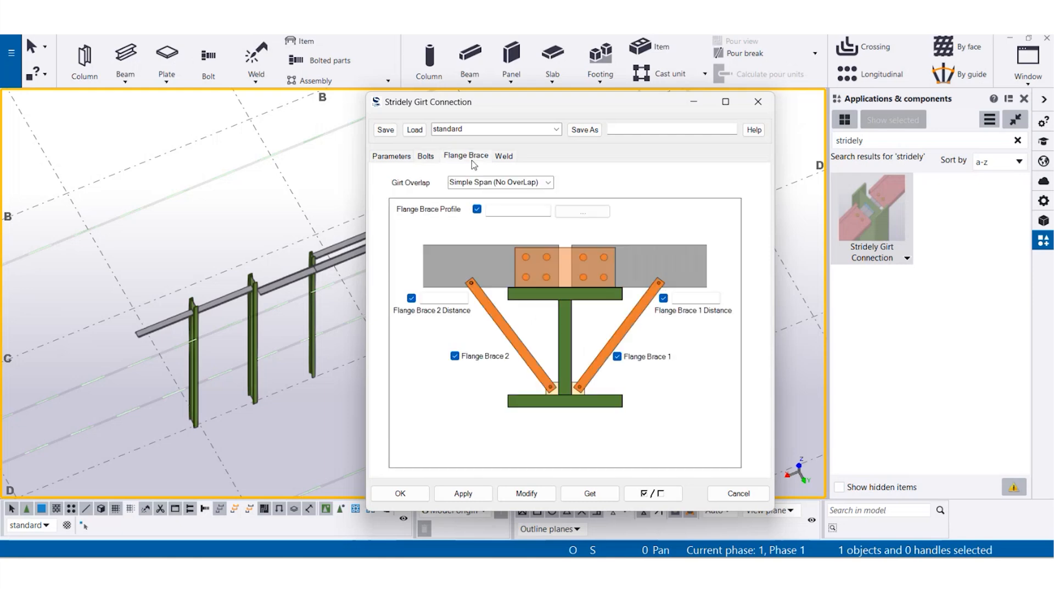
click(549, 183)
click(549, 183)
click(548, 183)
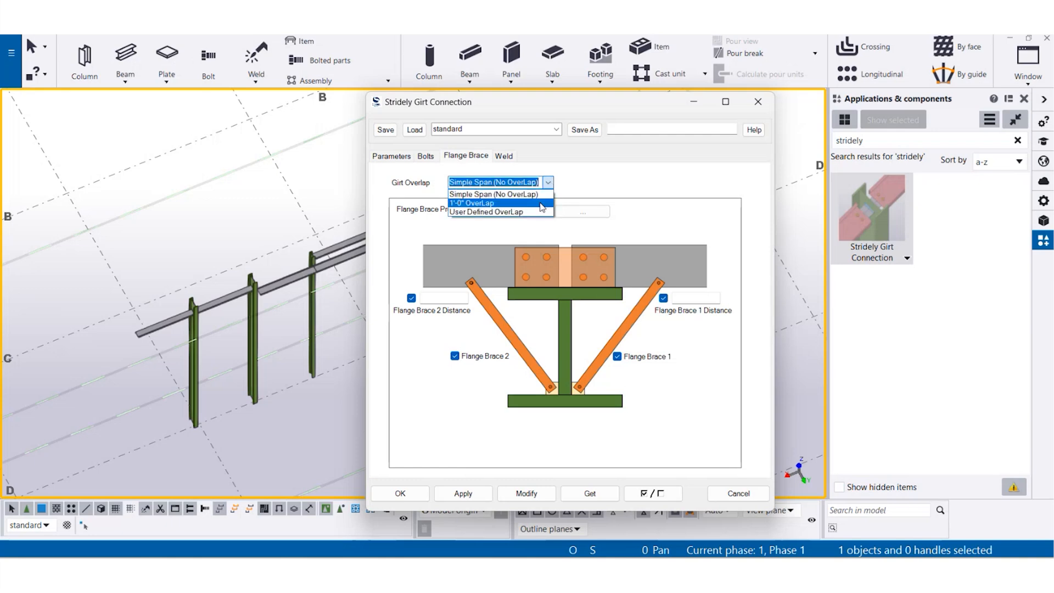
click(483, 202)
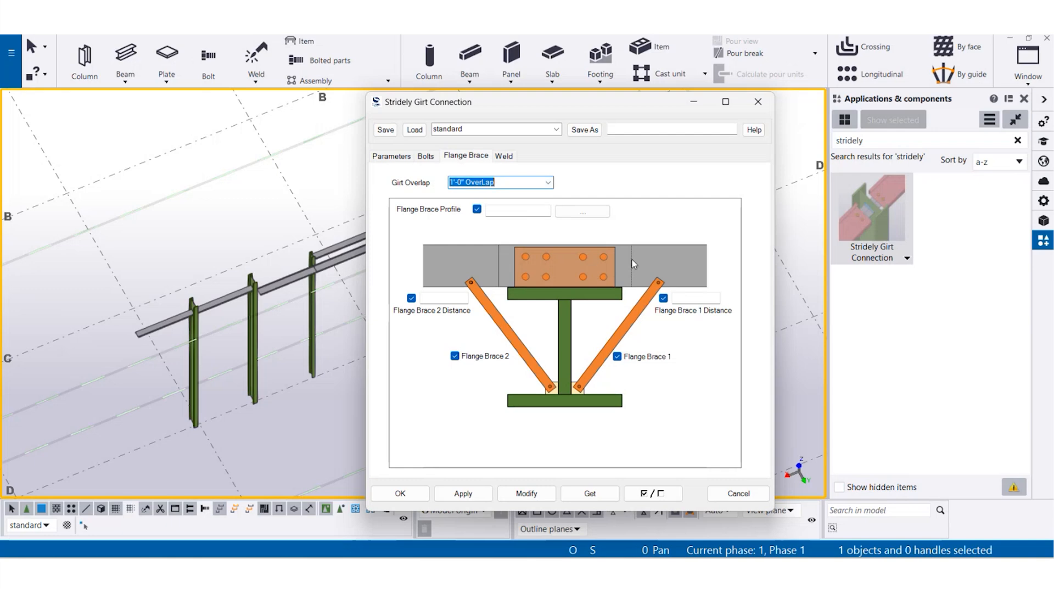
click(548, 183)
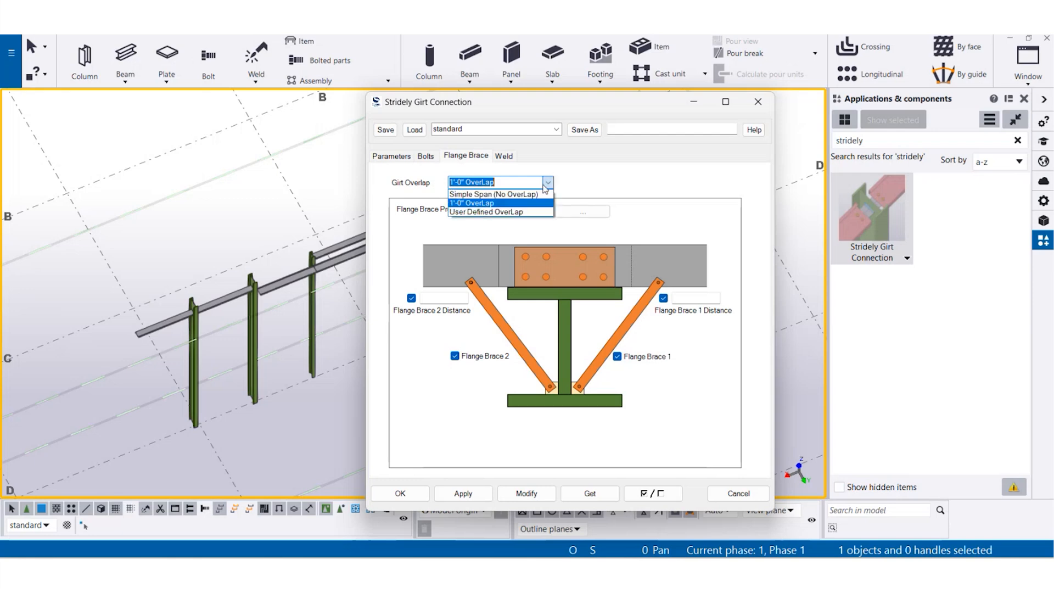
click(523, 212)
click(548, 183)
click(549, 183)
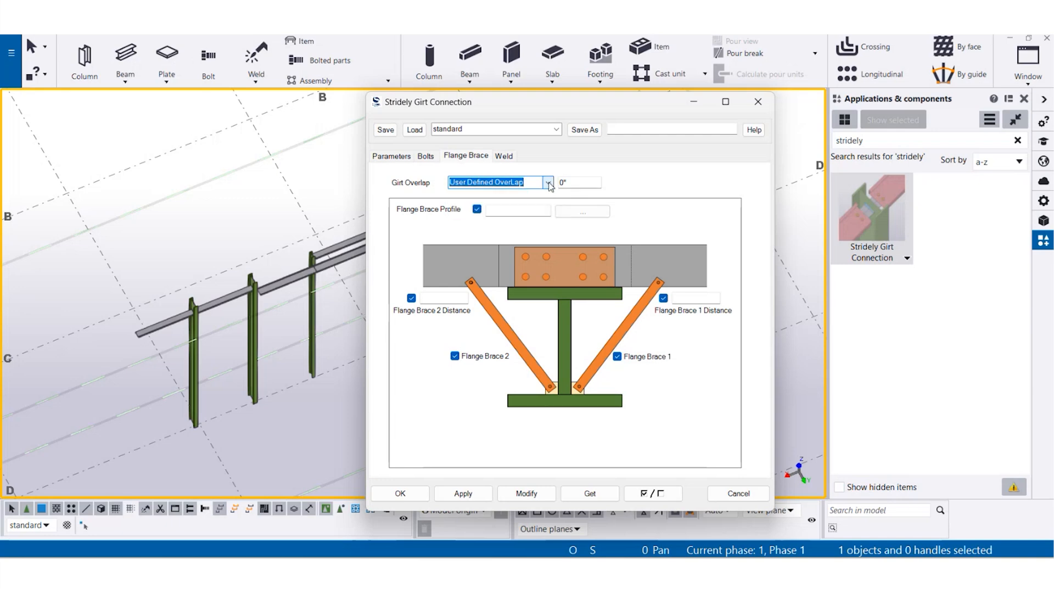
key(Tab)
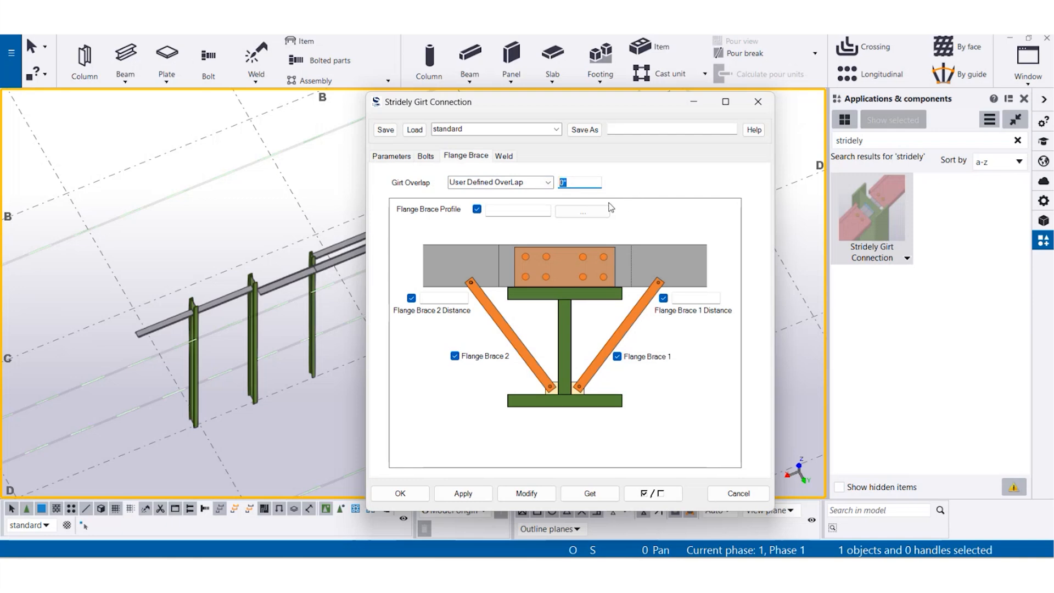
- Browse the L-section profiles available for the flange brace and close the profile catalog without choosing one
click(593, 213)
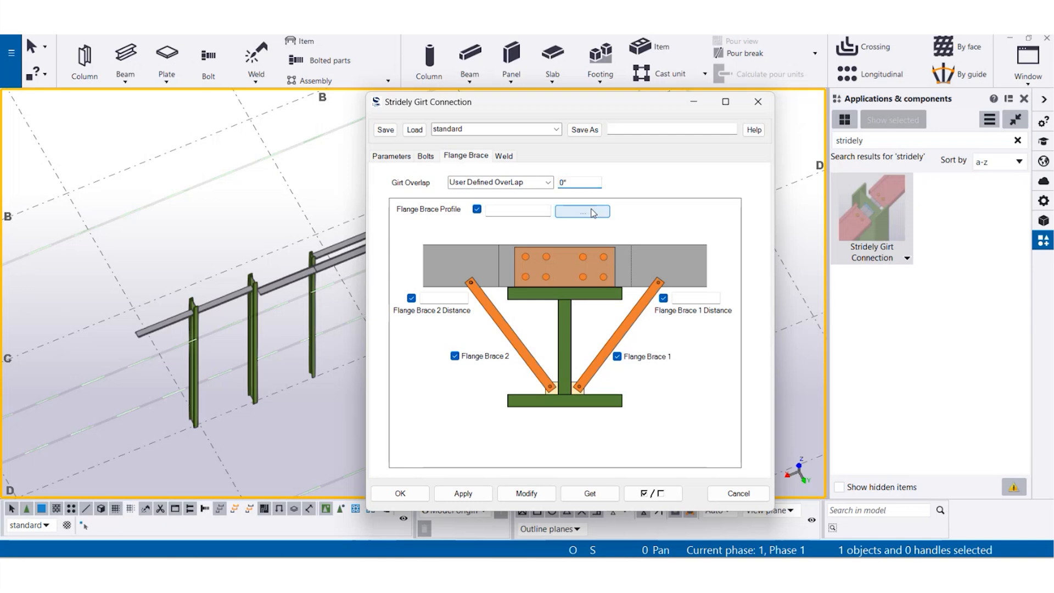
scroll(176, 222, down, 7)
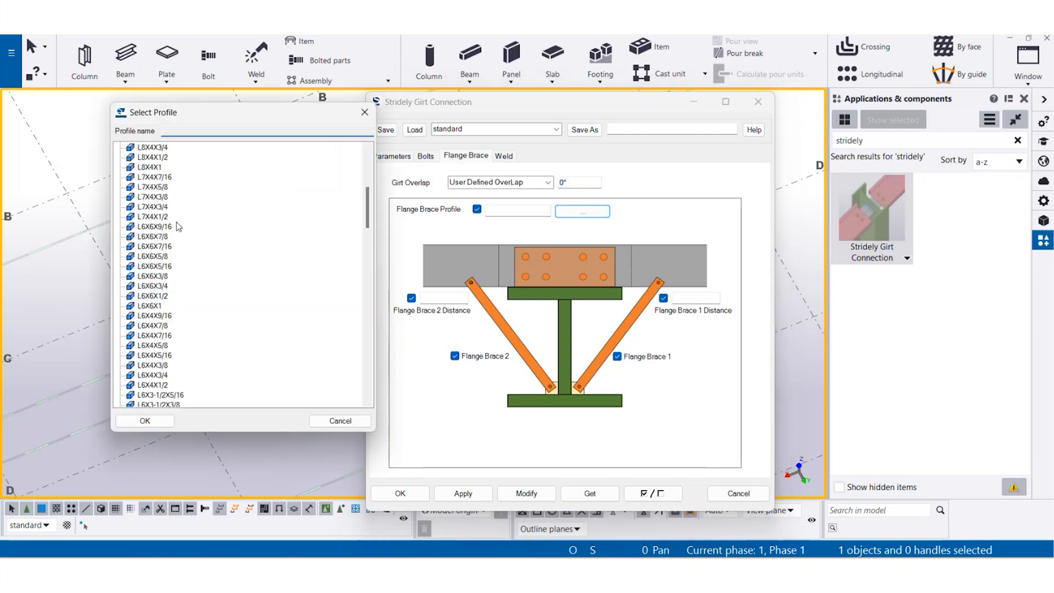
click(364, 112)
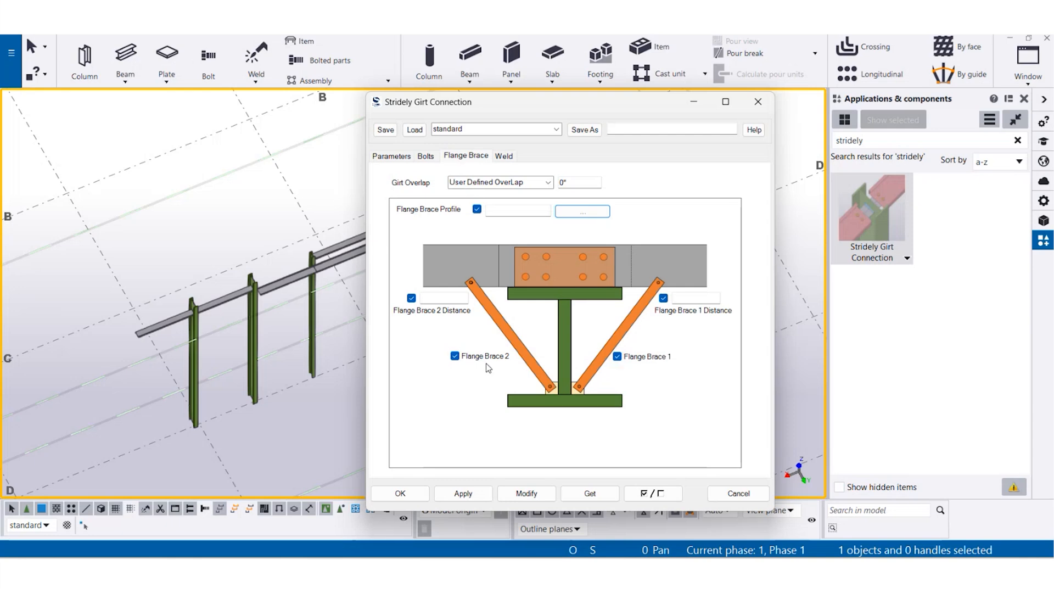
- Toggle Flange Brace 1 and Flange Brace 2 off and back on, and check their distance fields
click(617, 356)
click(617, 356)
click(455, 356)
click(455, 356)
click(698, 298)
click(458, 297)
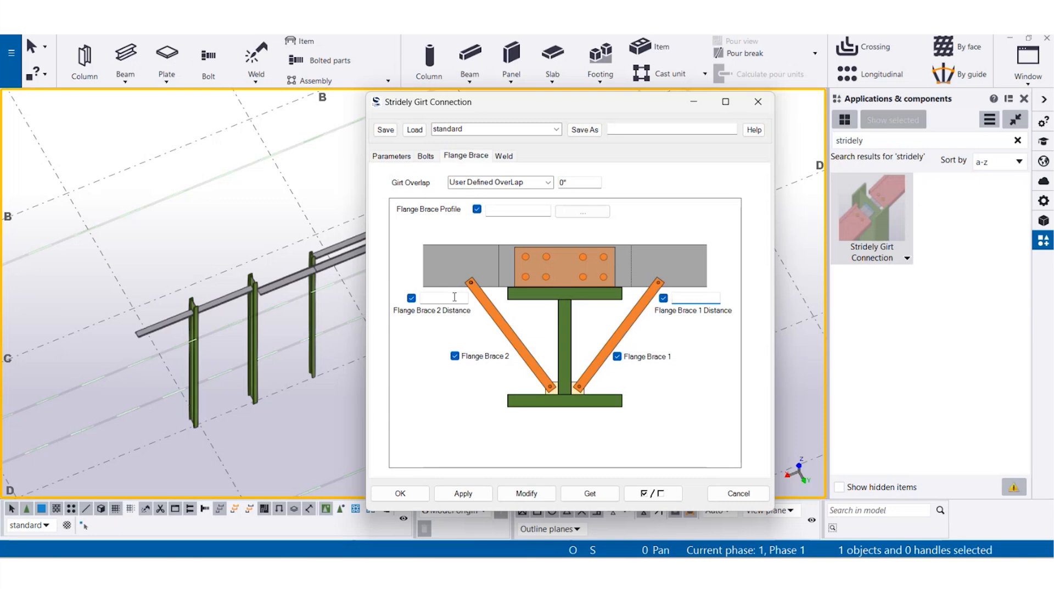
- Examine the weld edge/around and workshop/site options, and close the connection settings without applying anything
click(503, 159)
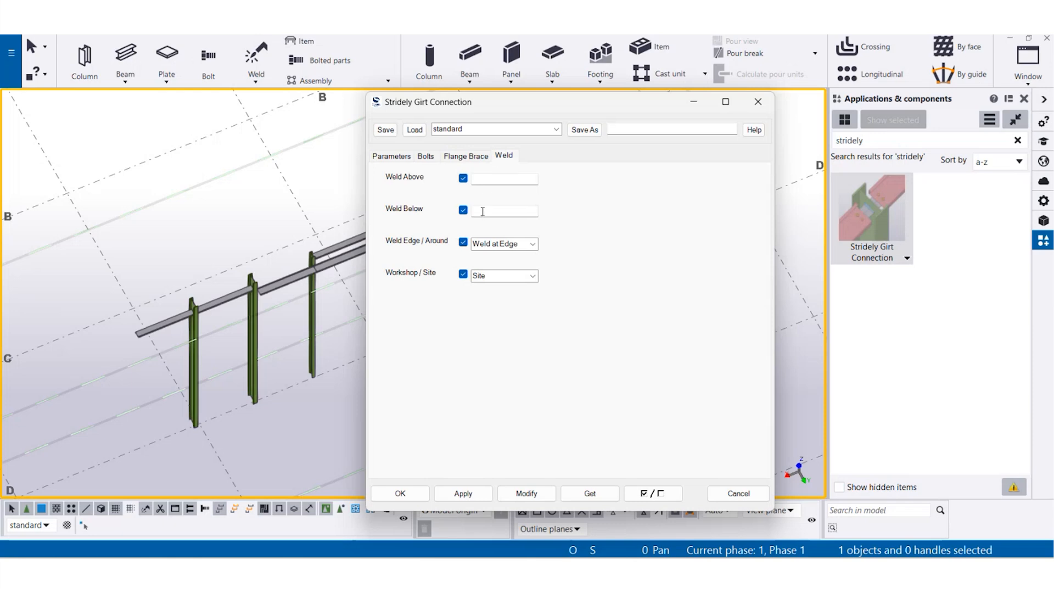
click(532, 243)
click(533, 245)
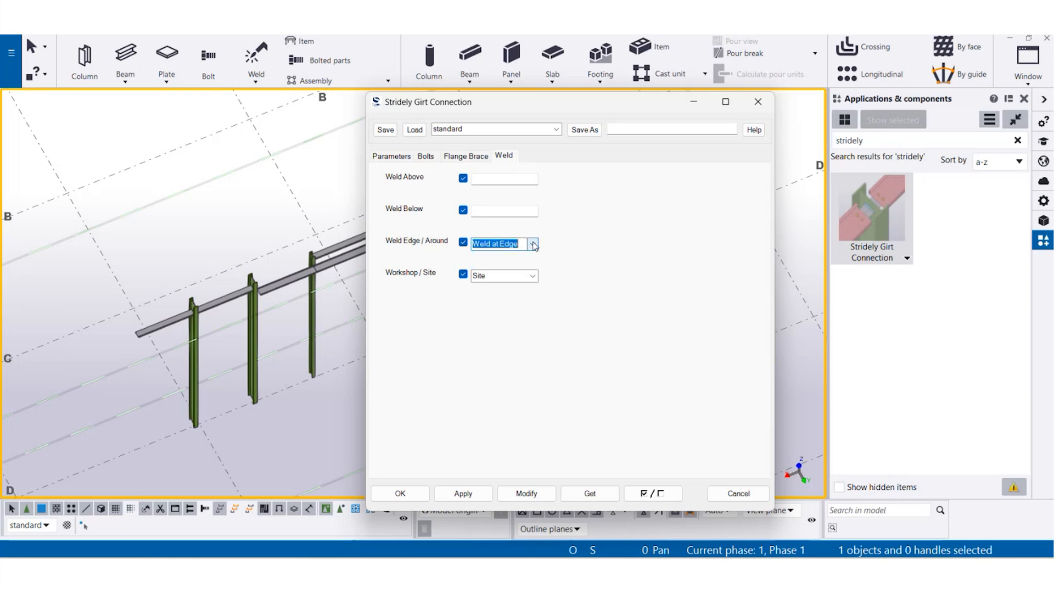
click(532, 276)
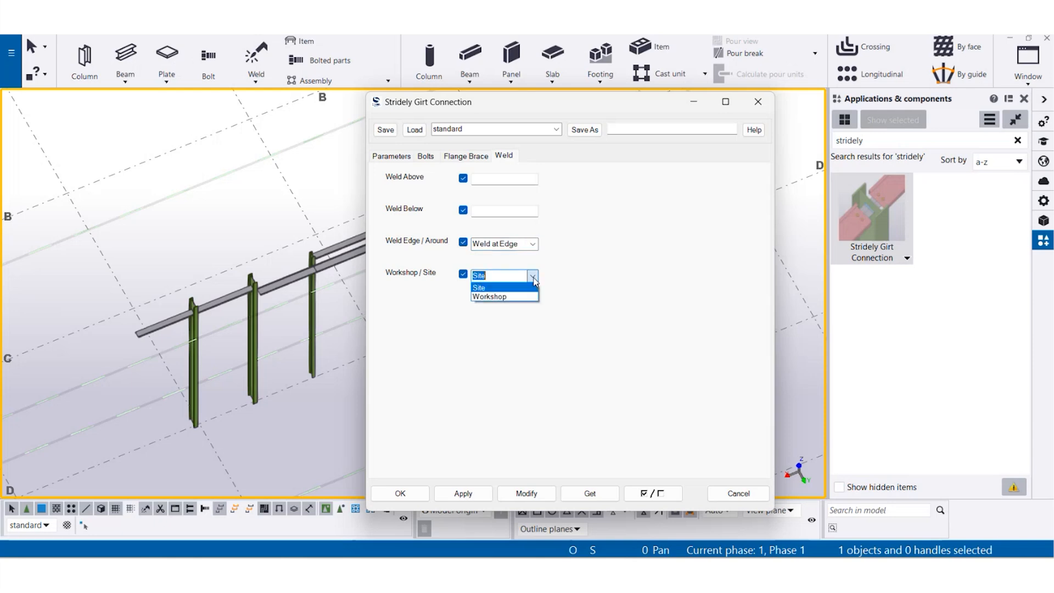
click(534, 279)
click(735, 493)
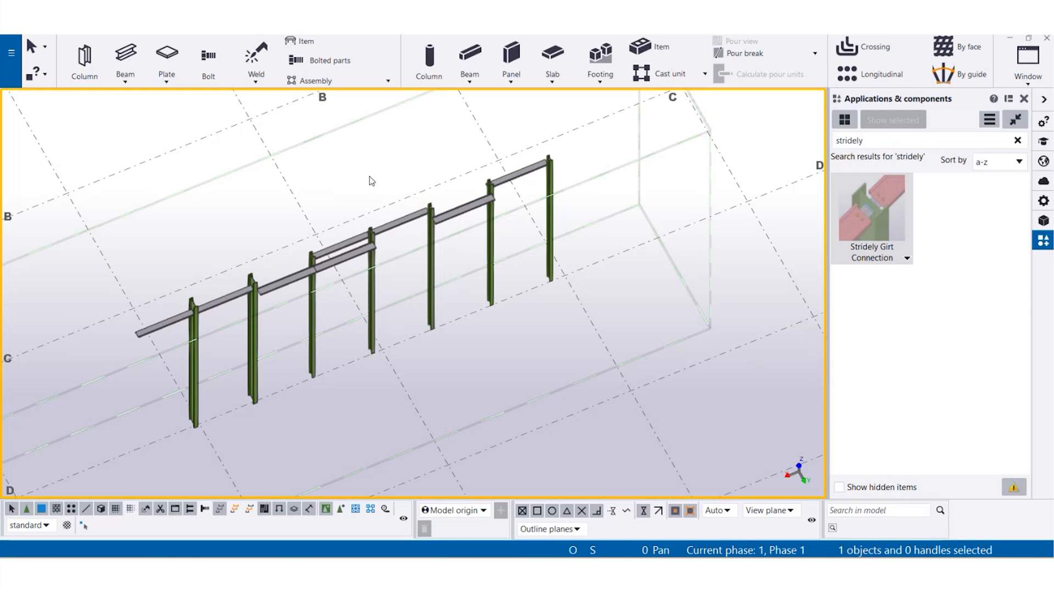
- Open the Stridely Girt Connection settings and place the window clear of the first column's girt joint
right_click(326, 161)
click(386, 238)
scroll(174, 322, up, 4)
scroll(178, 320, down, 3)
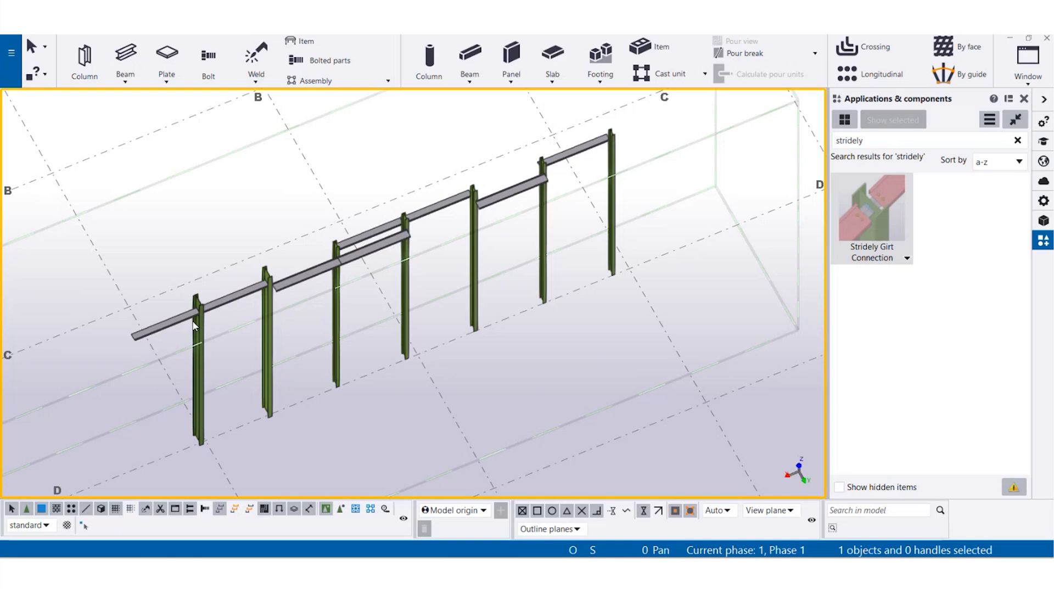
scroll(193, 325, up, 5)
middle_drag(192, 317, 419, 333)
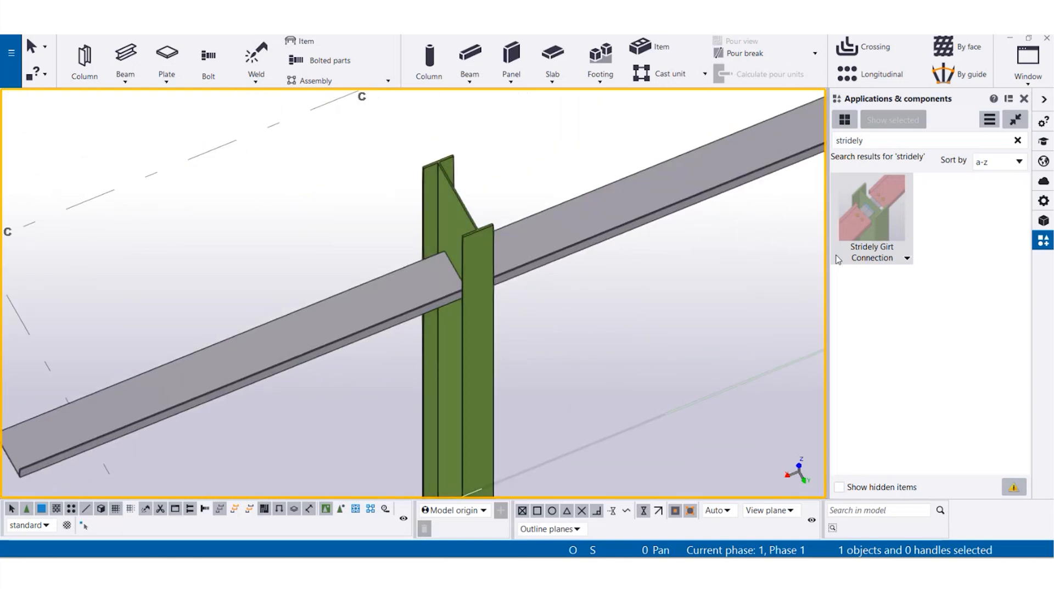
right_click(866, 212)
click(885, 220)
drag(518, 108, 570, 99)
- Apply the Stridely Girt Connection with the Welded Plate type between the first column and its outer girt
scroll(248, 303, down, 3)
middle_drag(245, 304, 198, 310)
middle_drag(283, 272, 299, 321)
scroll(299, 321, up, 5)
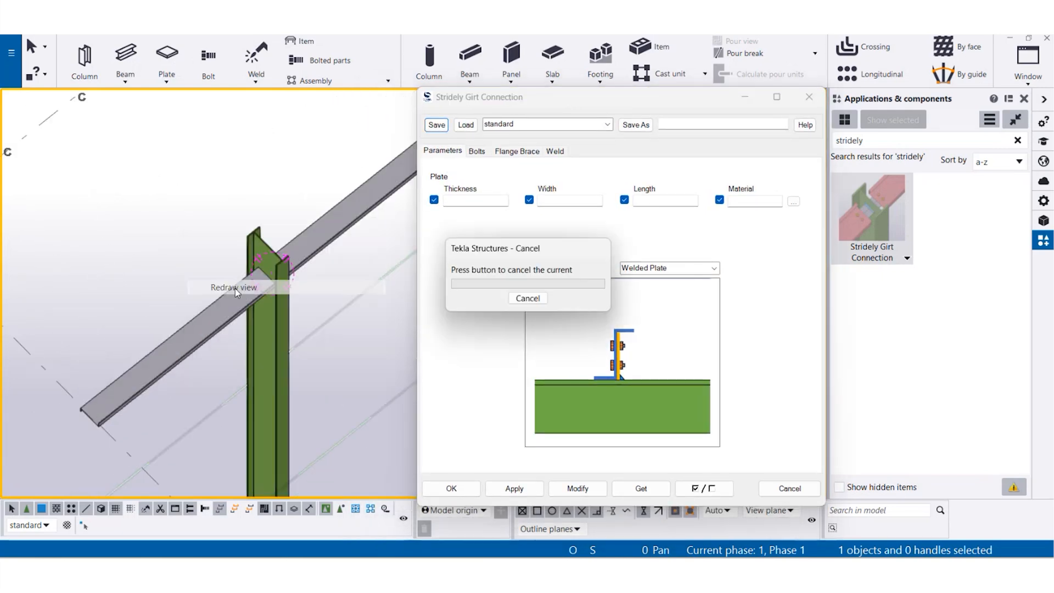
click(874, 220)
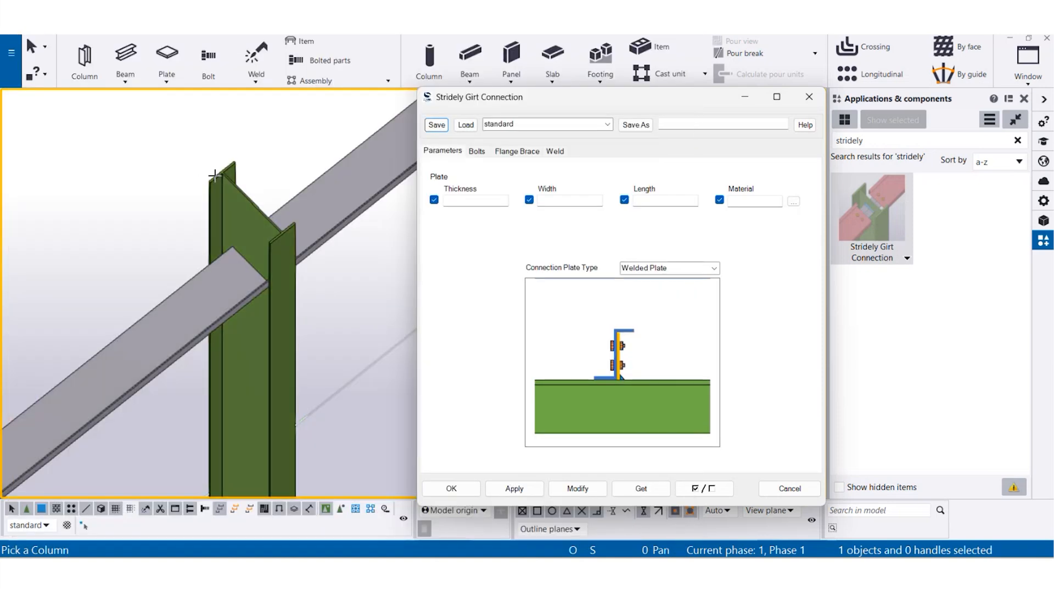
click(214, 175)
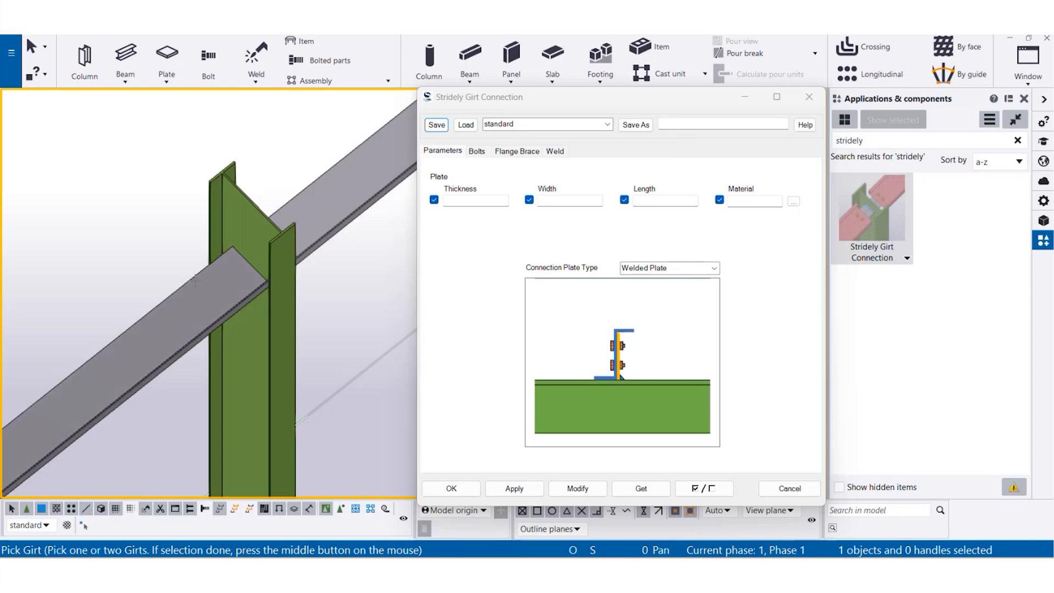
click(130, 310)
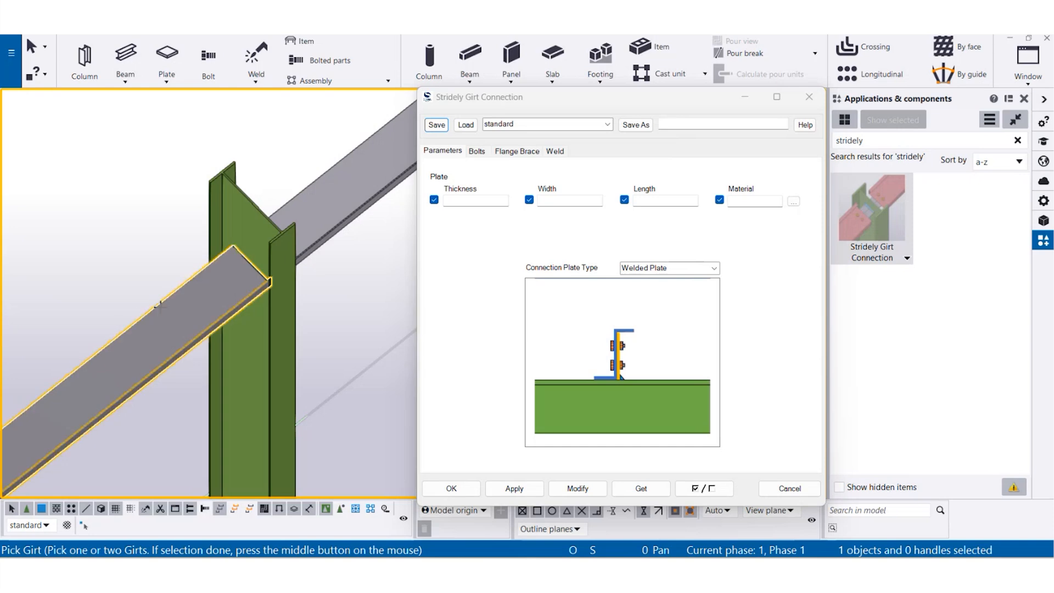
middle_click(112, 271)
right_click(111, 271)
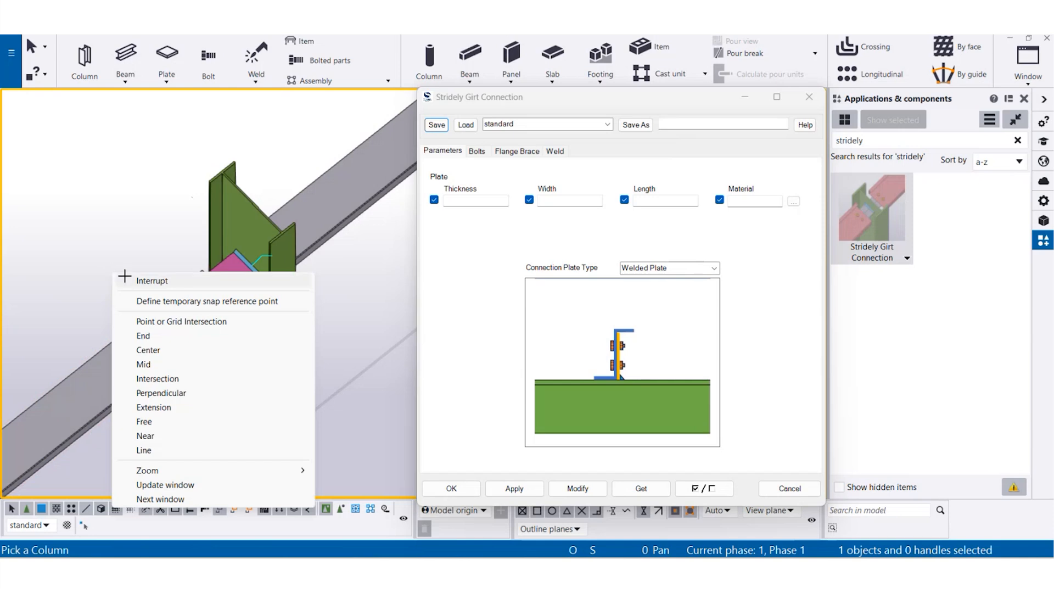
- Modify the placed connection's plate to 1" thickness, 5" width and 1'-0" length
scroll(187, 301, up, 5)
ctrl+middle_drag(223, 307, 252, 242)
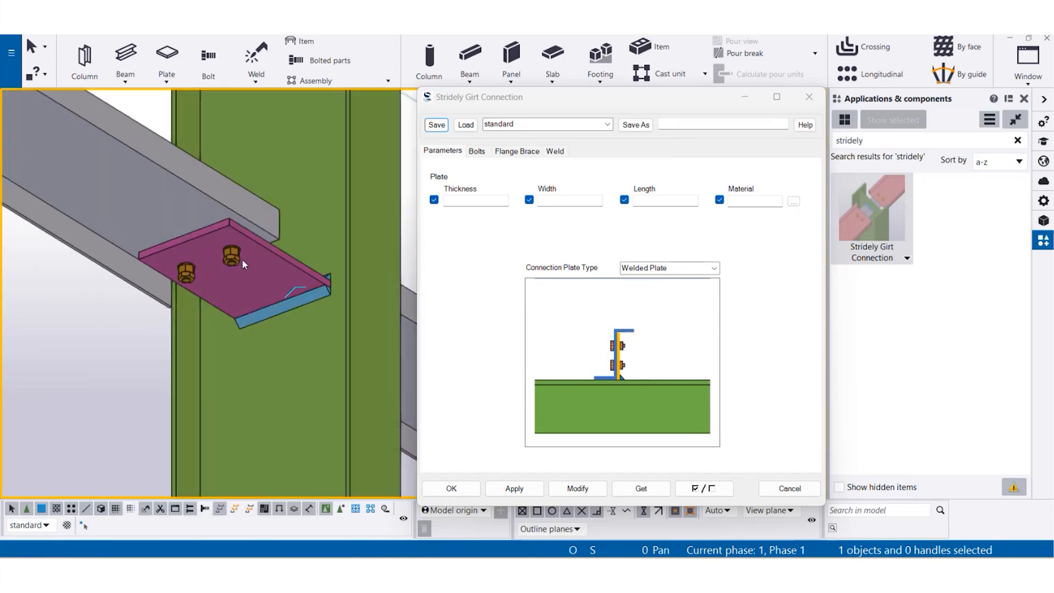
double_click(236, 260)
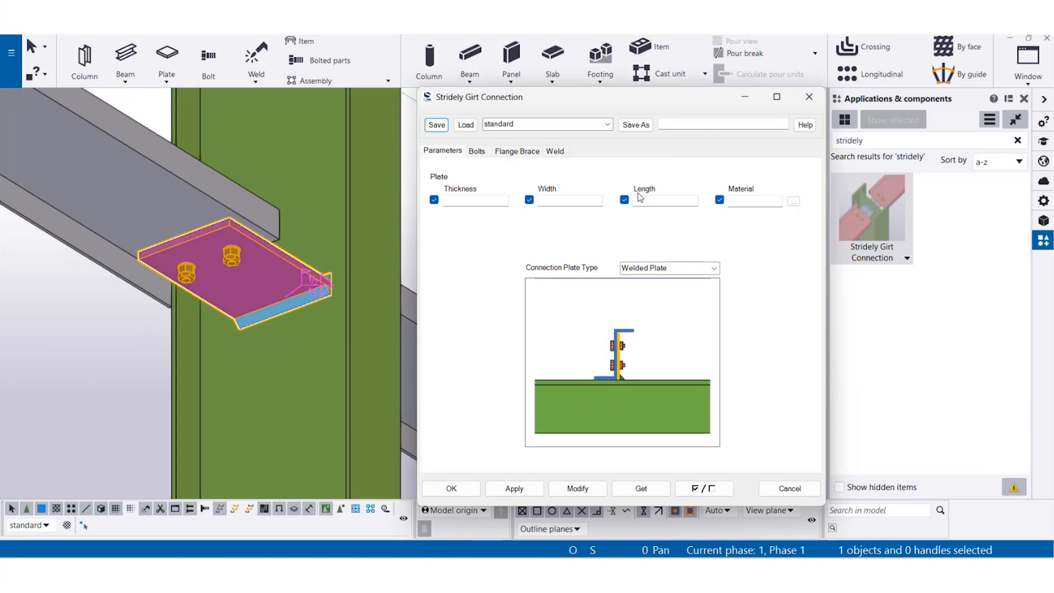
click(477, 199)
text(1")
click(571, 200)
text(5")
click(648, 200)
text(12)
click(577, 487)
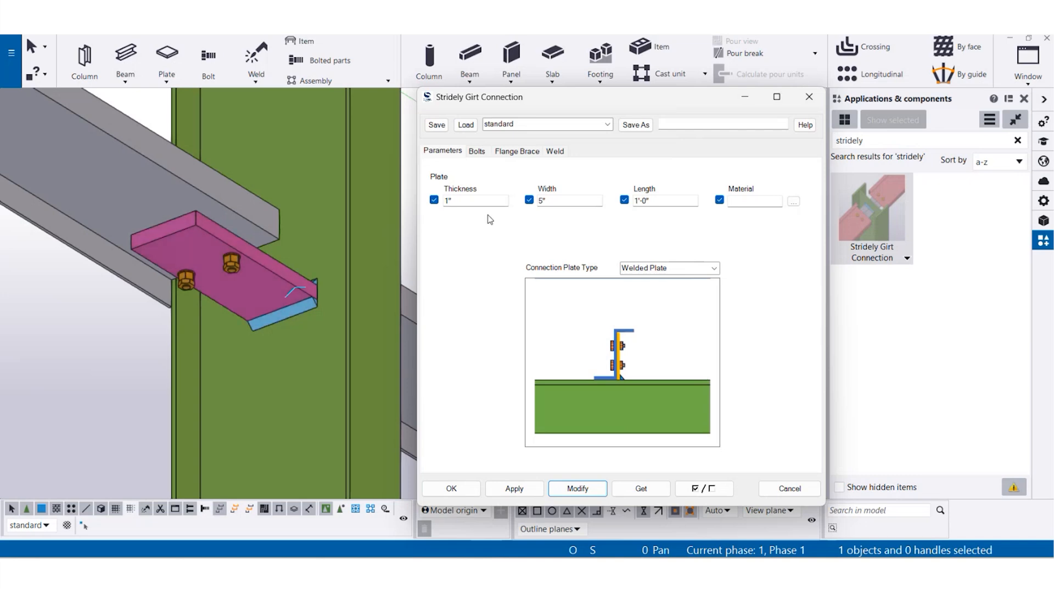
- Clear the plate's thickness, width and length values and modify the placed connection
drag(483, 202, 403, 209)
key(BackSpace)
drag(563, 199, 533, 202)
key(BackSpace)
drag(687, 203, 634, 201)
key(BackSpace)
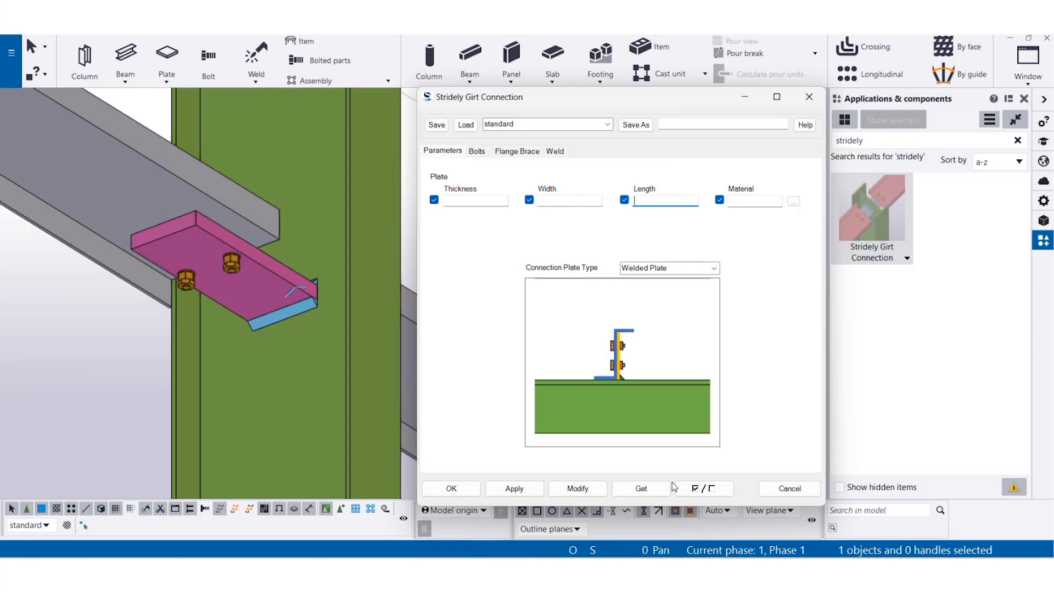
click(577, 488)
- Change the placed connection's plate type to Welded L-Shaped Plate
click(713, 268)
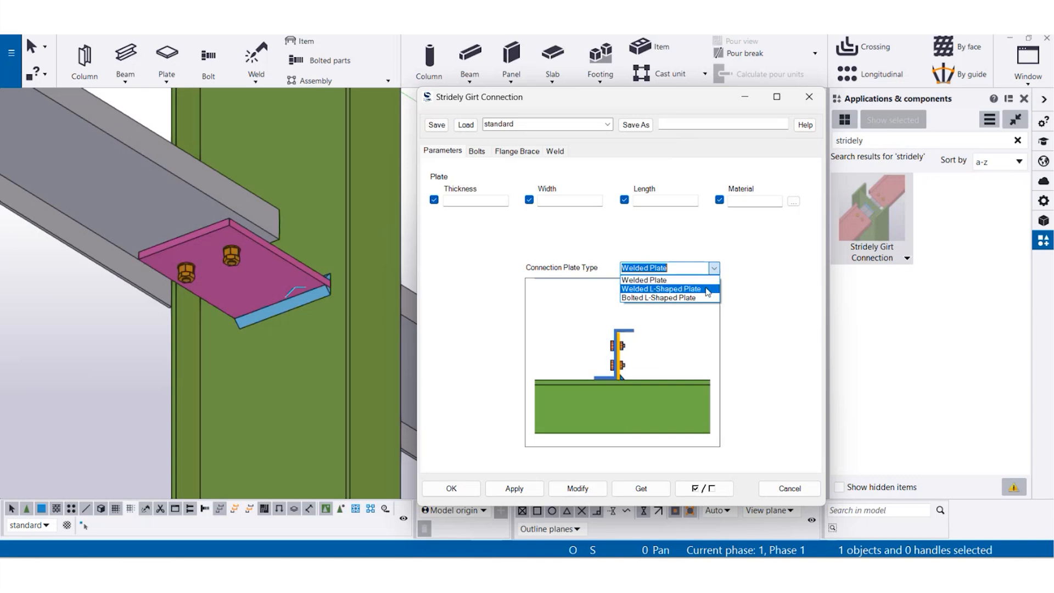
click(639, 288)
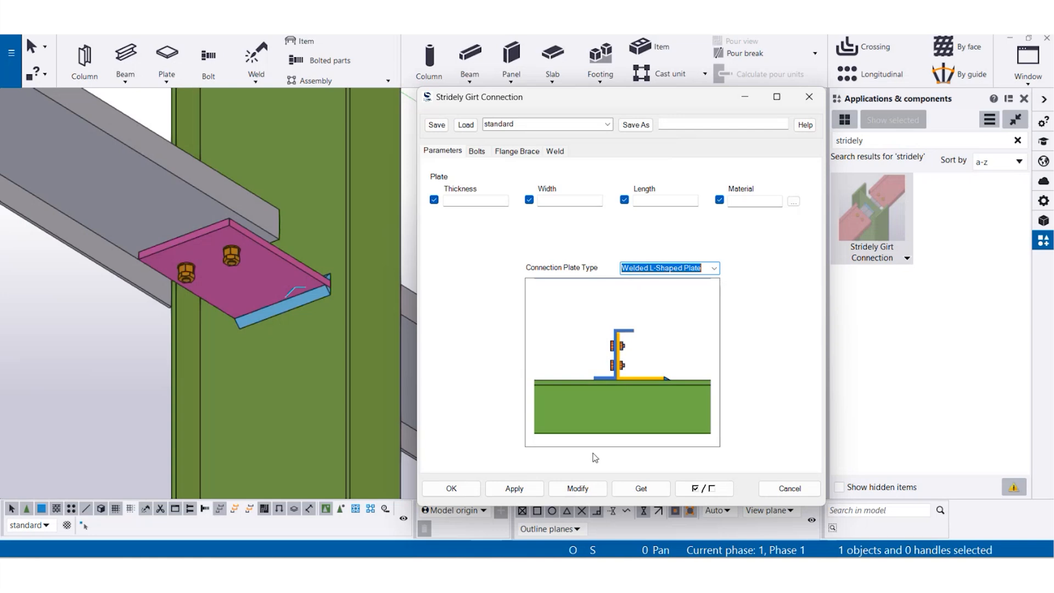
click(578, 489)
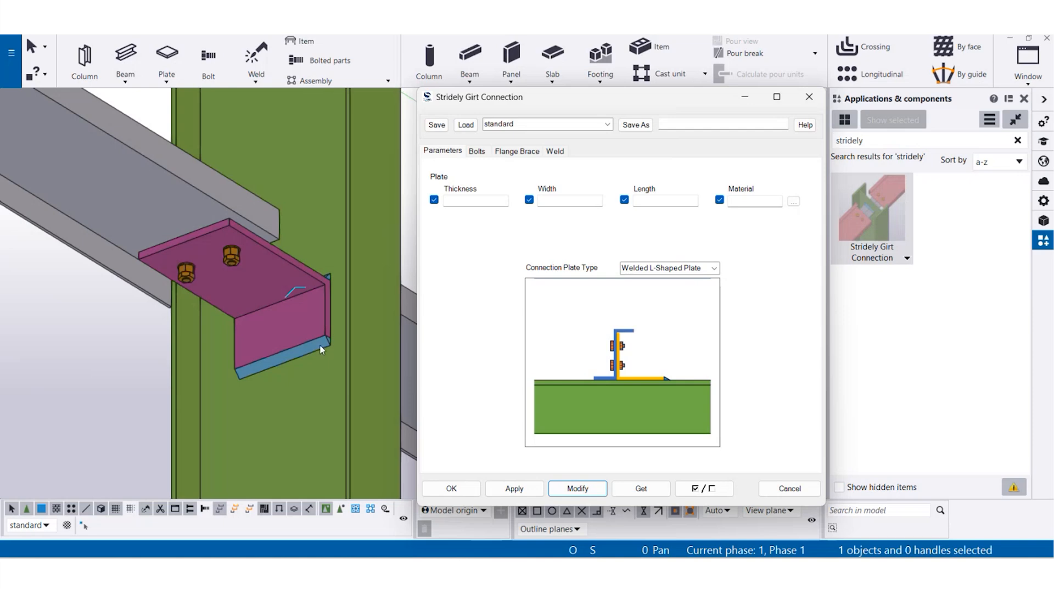
- Change the placed connection's plate type to Bolted L-Shaped Plate, and view the plate material catalog without choosing a material
click(714, 268)
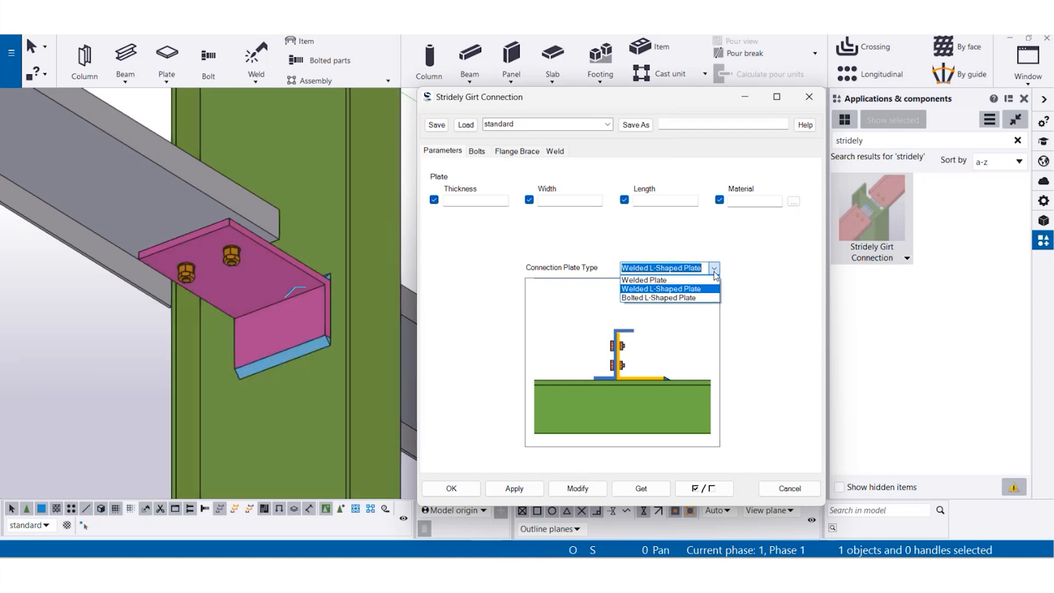
click(707, 297)
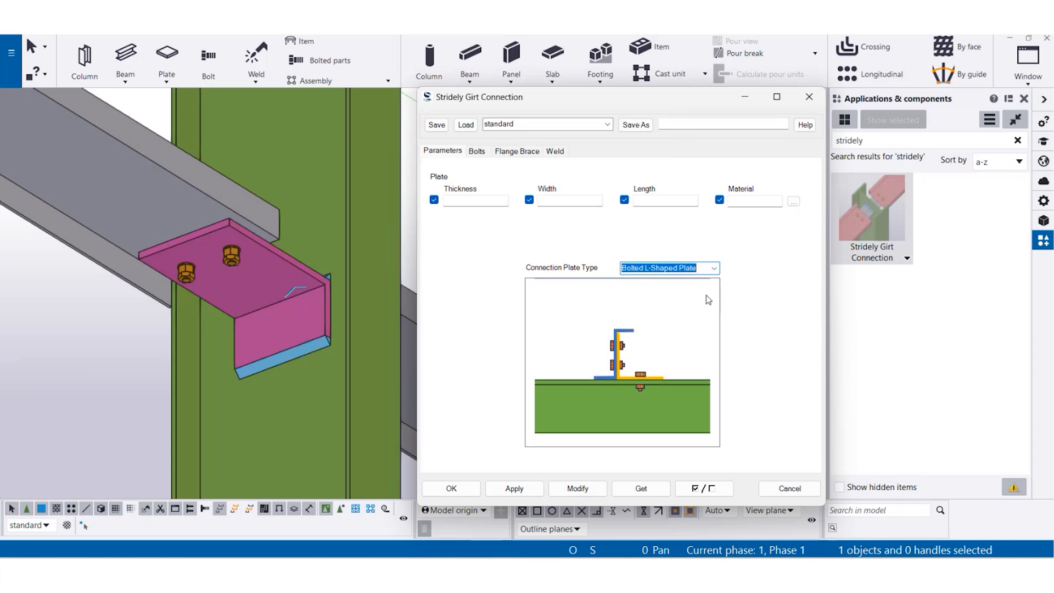
click(577, 488)
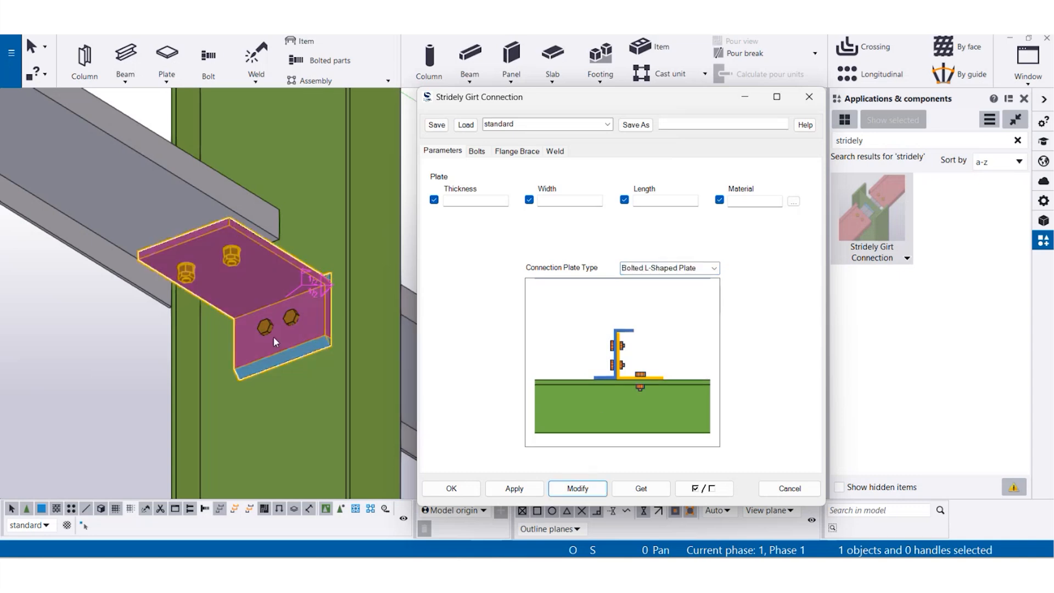
scroll(272, 332, up, 3)
scroll(272, 331, down, 2)
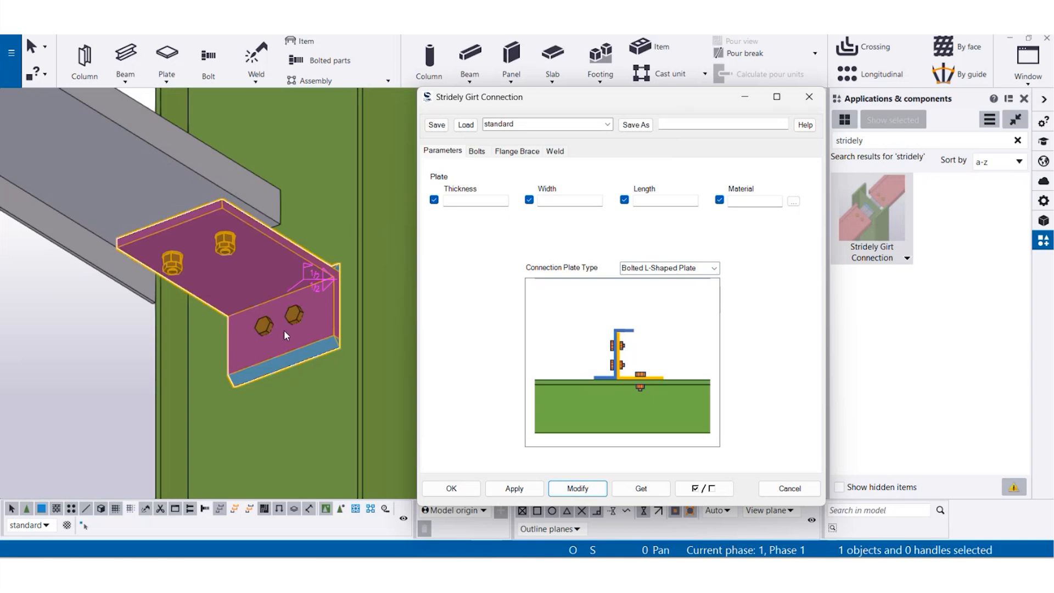
click(794, 202)
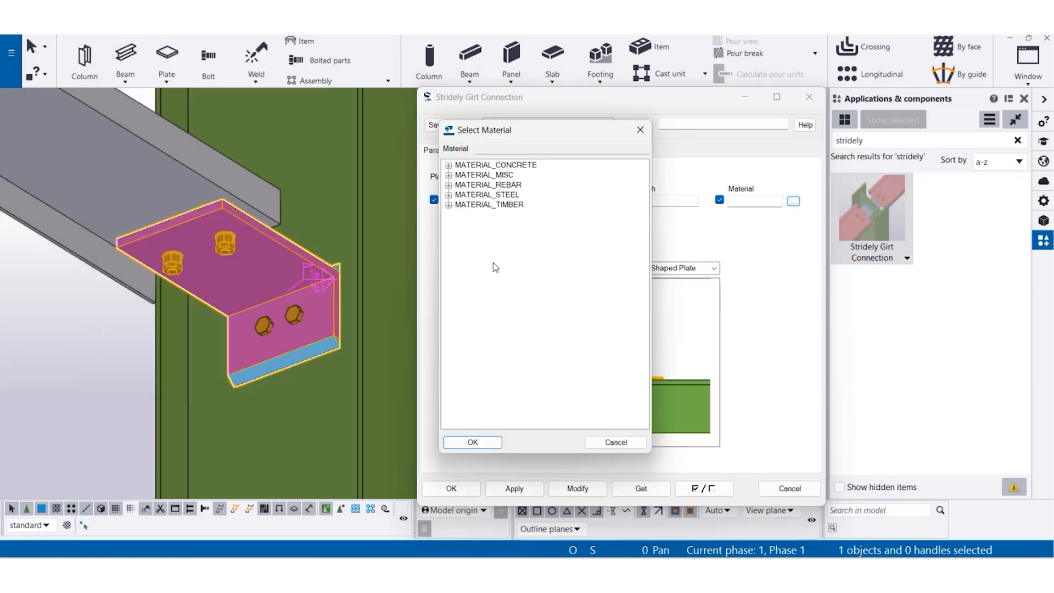
click(615, 442)
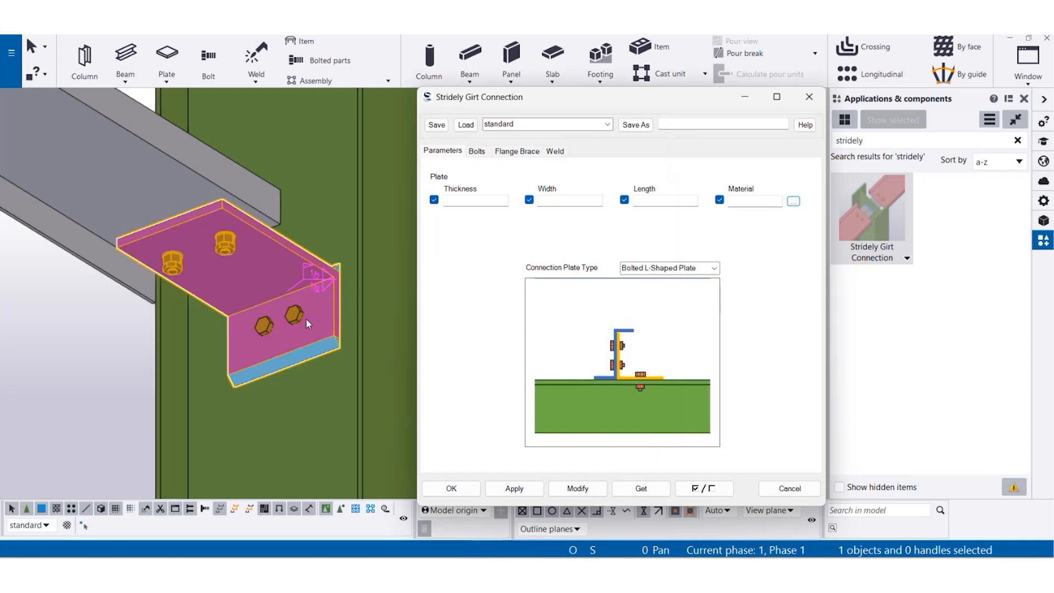
- Turn off the bolt washers in the bolt settings and modify the placed connection
click(477, 151)
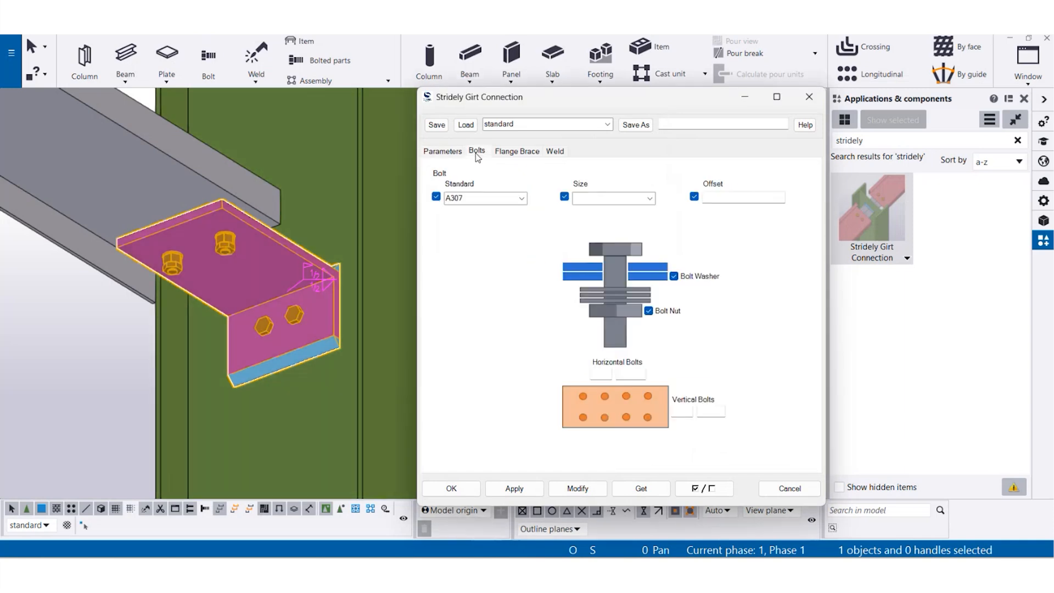
scroll(203, 236, up, 8)
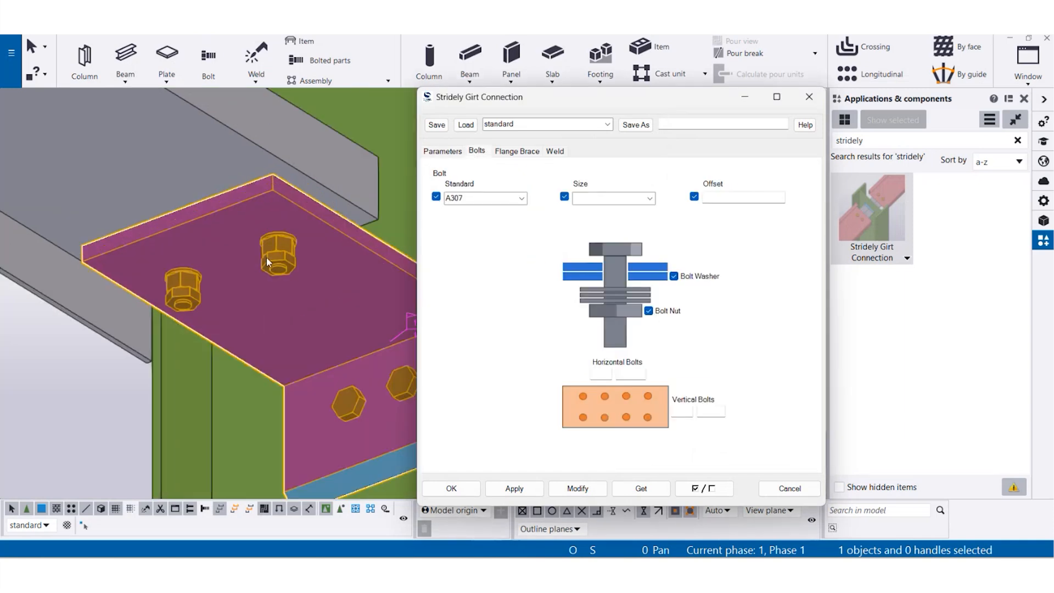
scroll(298, 191, down, 6)
ctrl+middle_drag(299, 208, 282, 254)
scroll(239, 117, up, 4)
middle_drag(240, 117, 227, 265)
scroll(192, 254, up, 3)
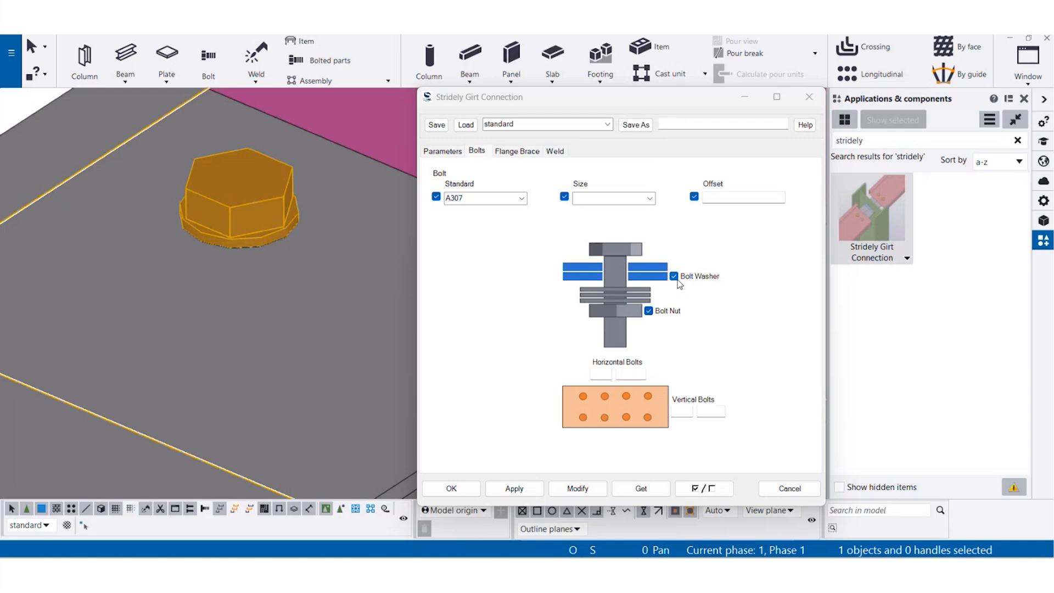
click(674, 277)
click(588, 485)
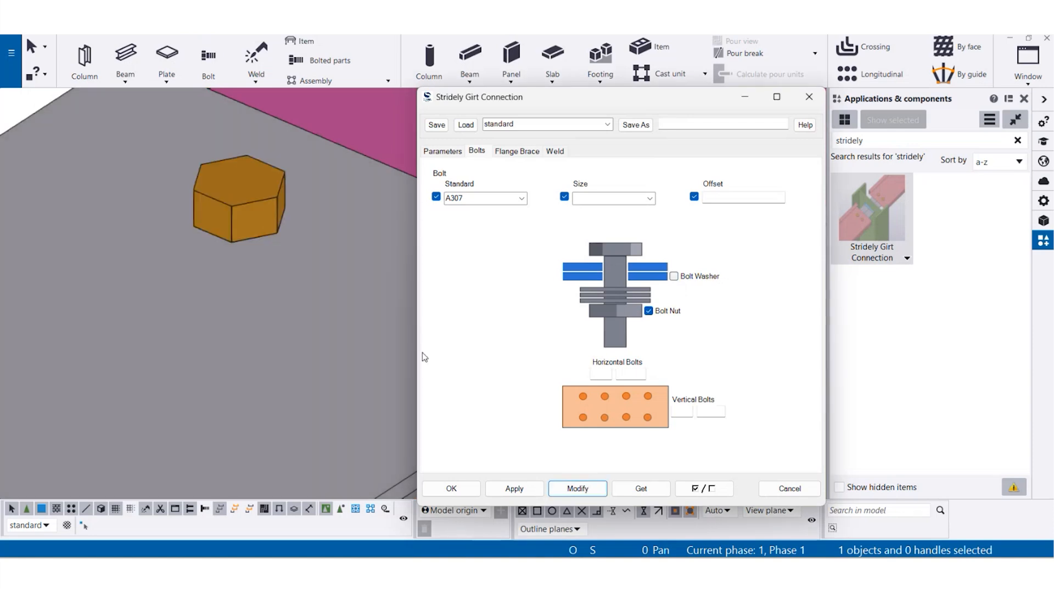
- Turn off the bolt nuts, modify the placed connection and inspect its bolts from below and above
scroll(295, 321, down, 5)
ctrl+middle_drag(295, 321, 306, 207)
scroll(259, 282, up, 4)
click(649, 311)
click(578, 488)
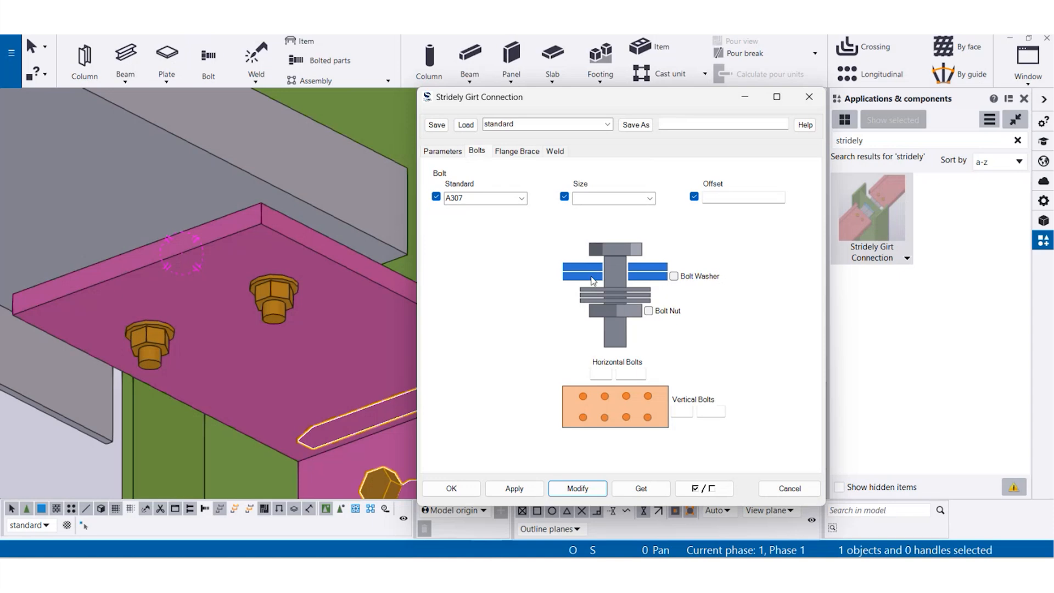
ctrl+middle_drag(264, 258, 271, 394)
scroll(260, 220, up, 3)
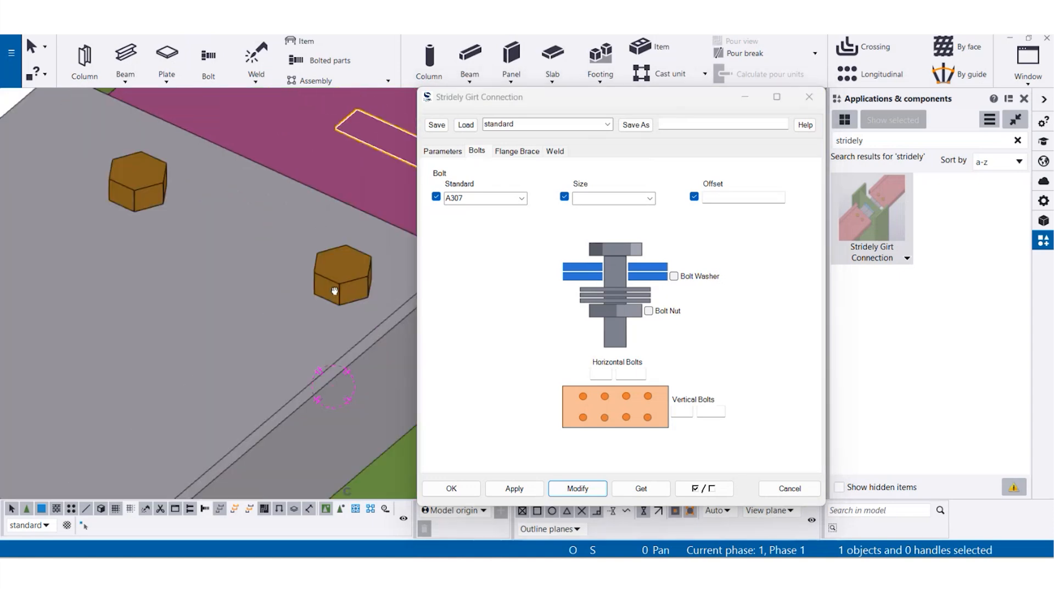
- Modify the connection's bolts to standard F1852 with size 1" and inspect them on the girt
click(522, 199)
scroll(482, 384, down, 10)
scroll(490, 447, up, 10)
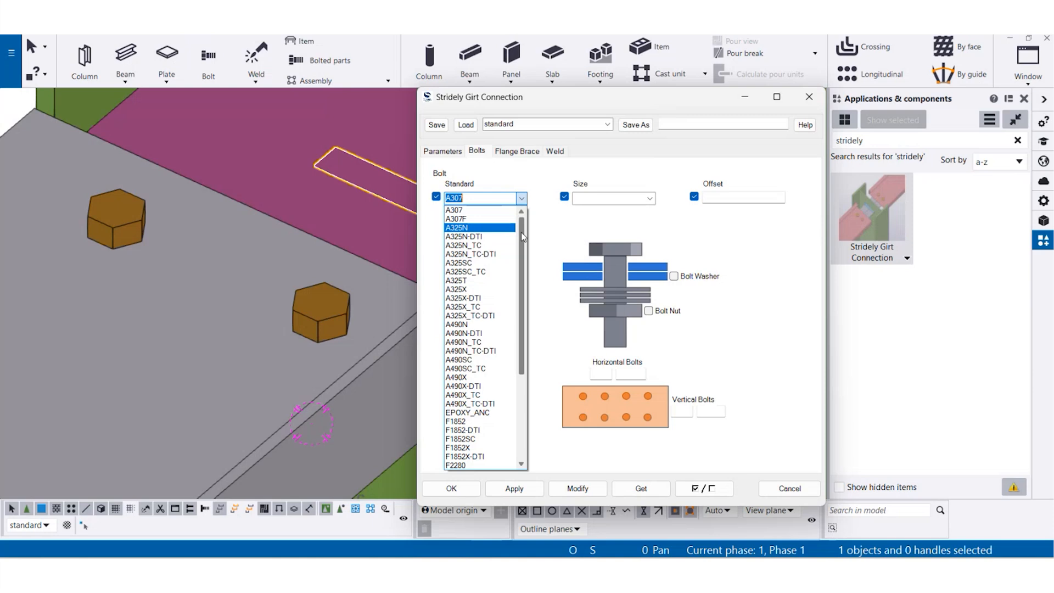
scroll(483, 247, down, 2)
scroll(490, 315, down, 4)
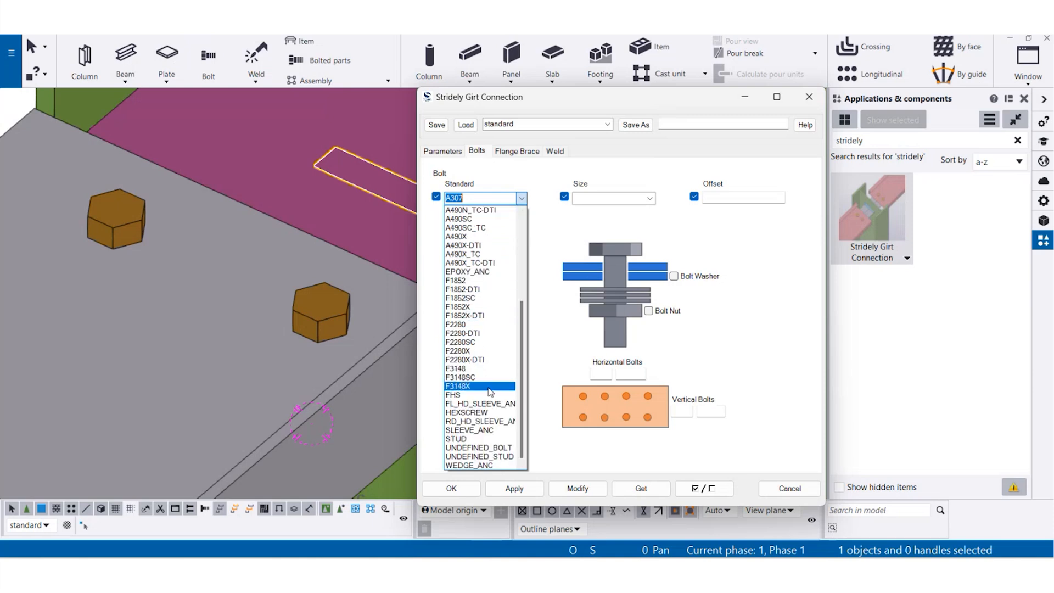
click(481, 283)
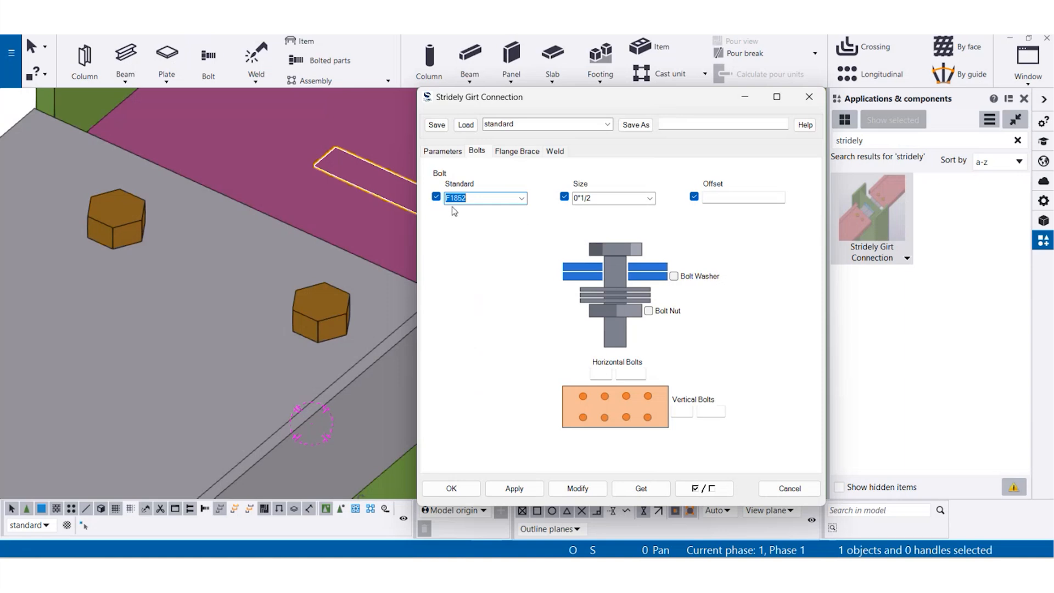
click(649, 198)
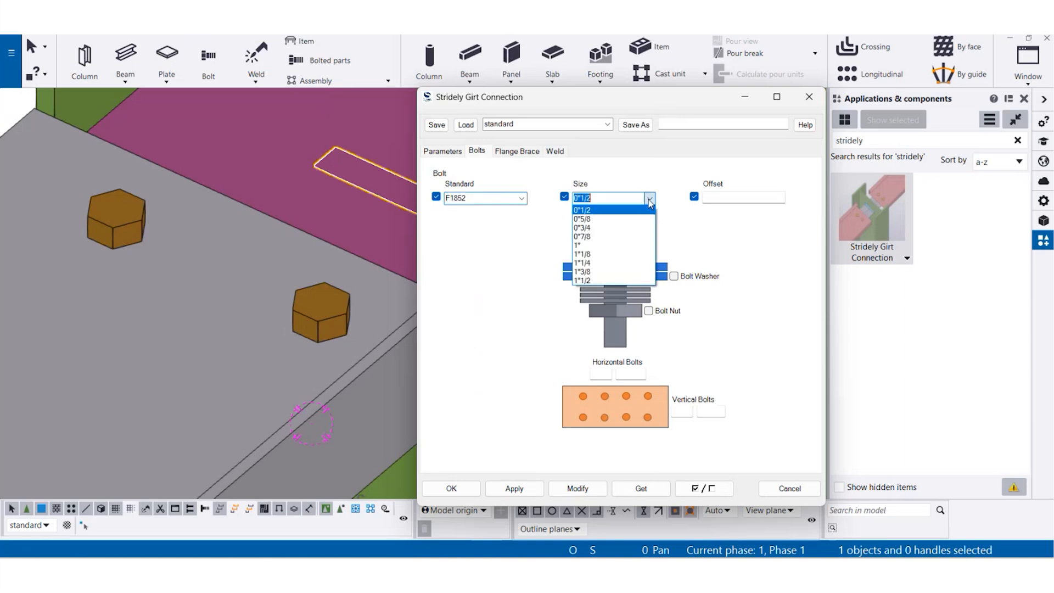
click(624, 243)
click(576, 488)
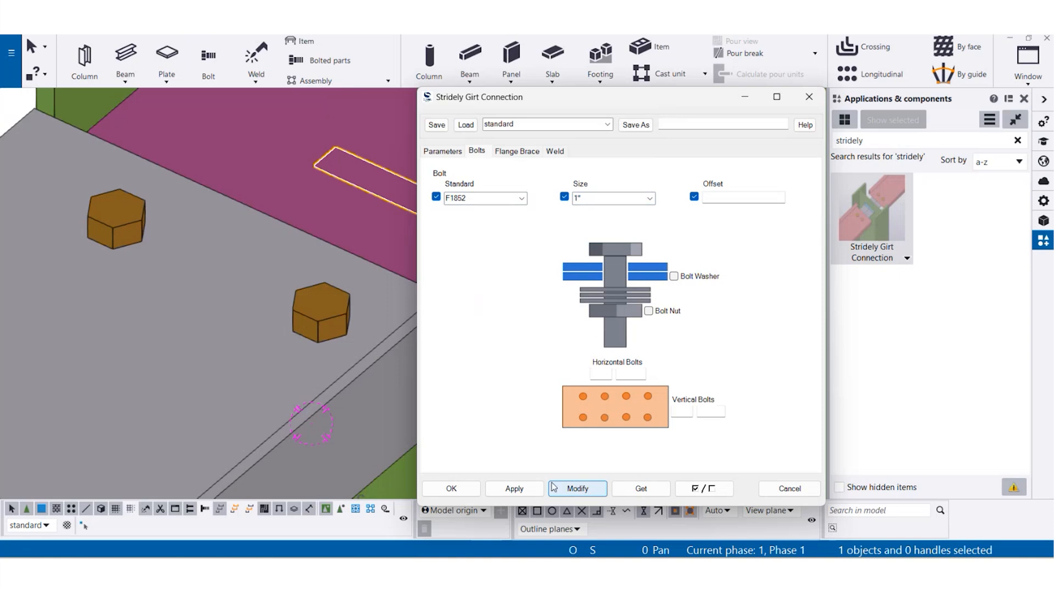
click(326, 328)
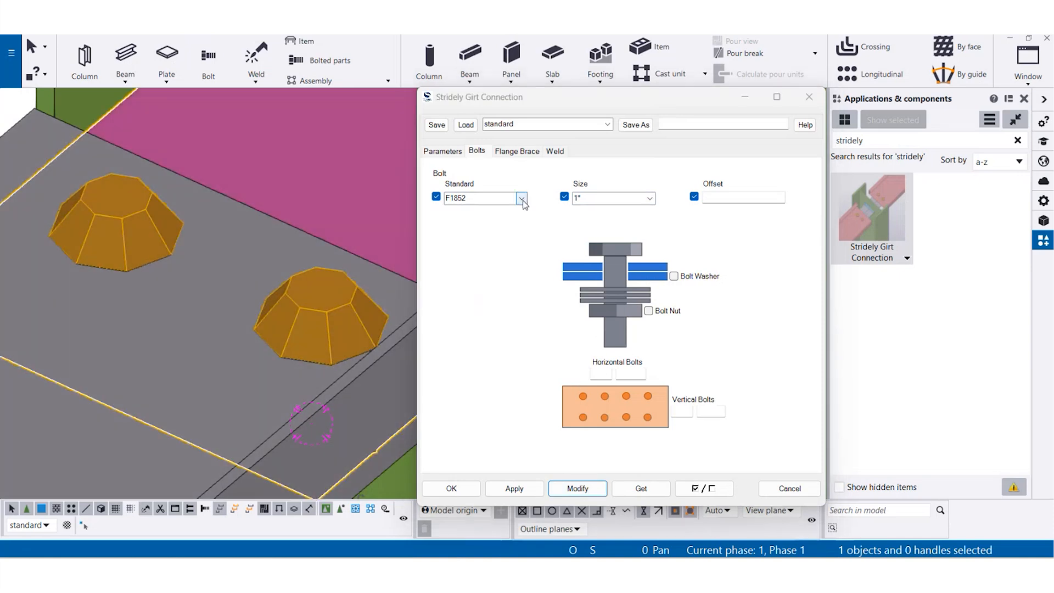
scroll(307, 301, down, 5)
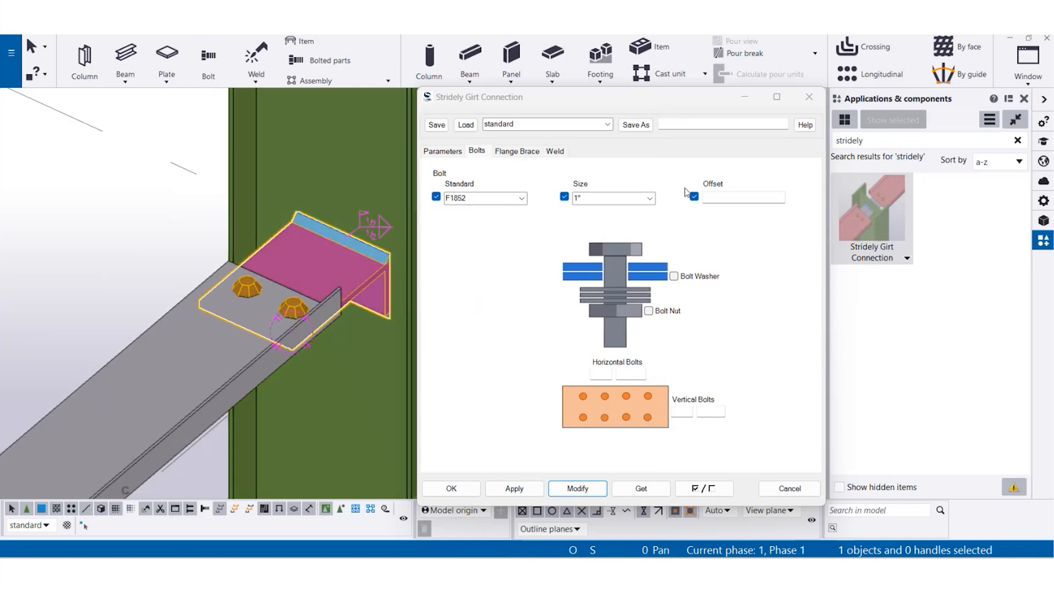
- Modify the connection's bolts to standard A325N with size 0"1/2
click(521, 198)
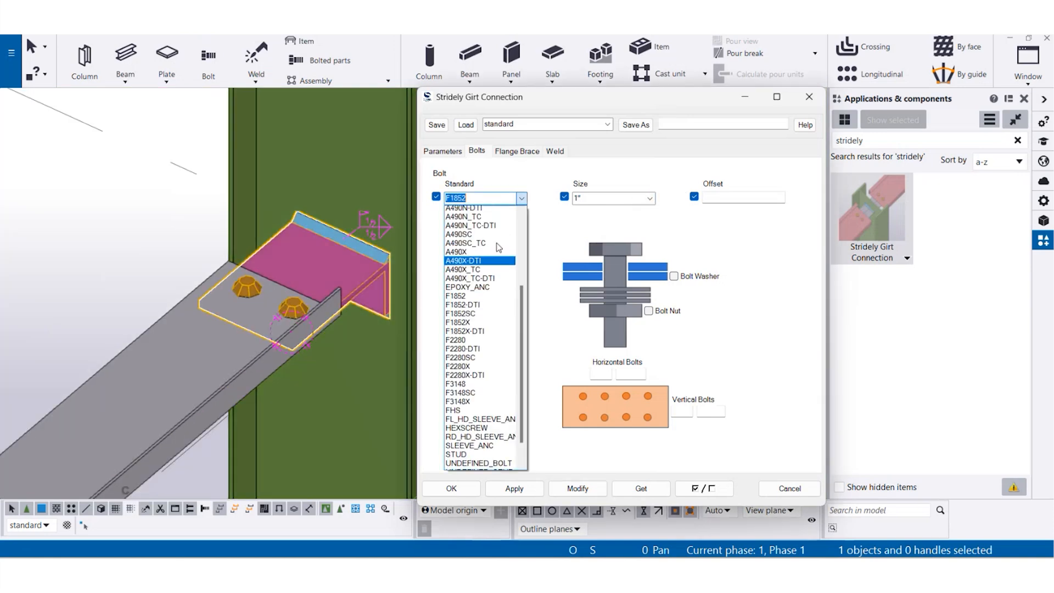
click(490, 229)
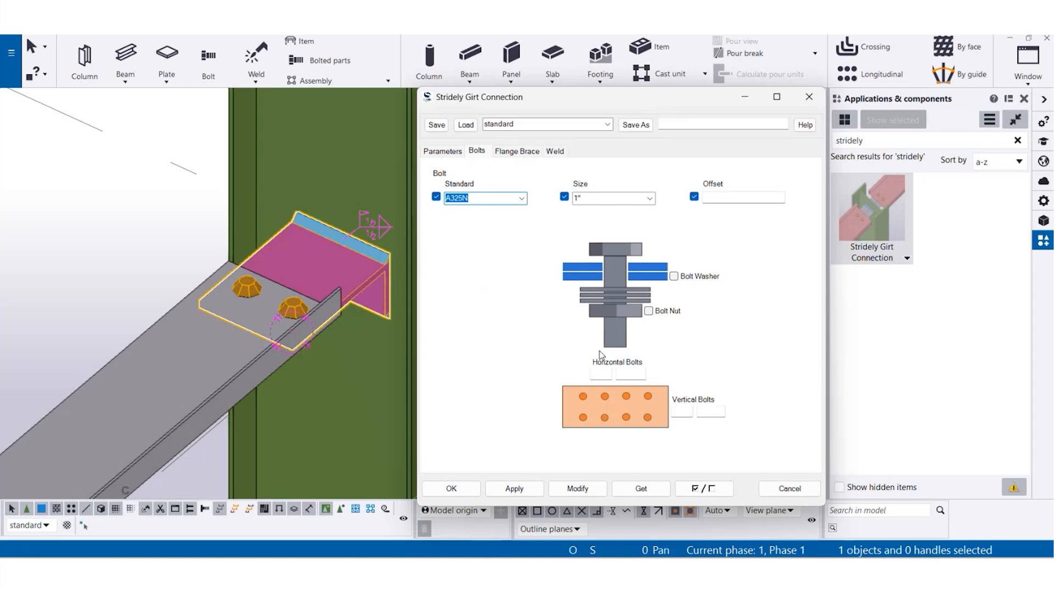
click(649, 198)
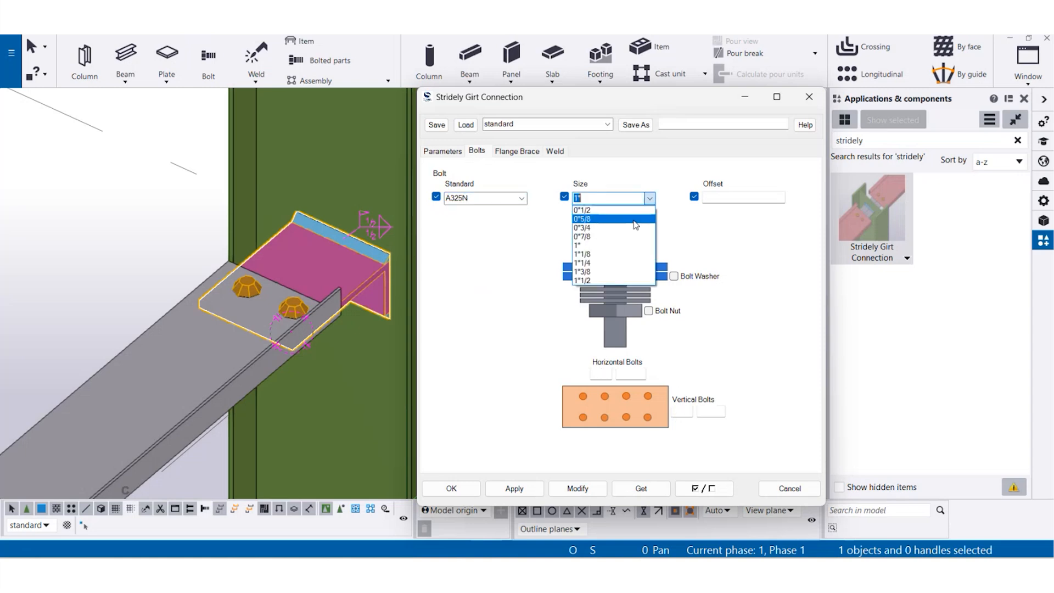
click(603, 210)
click(578, 488)
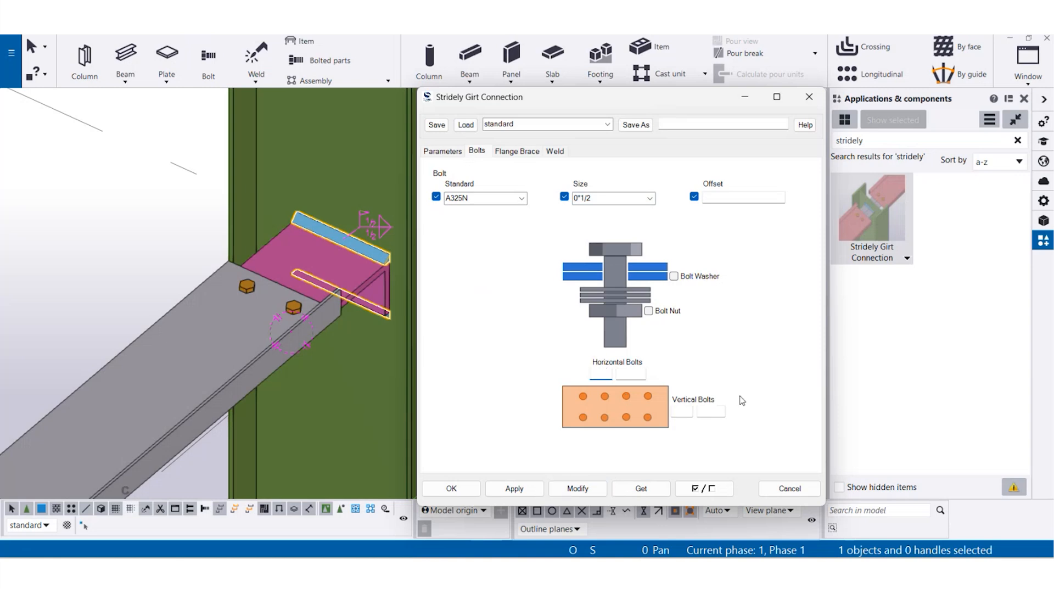
- Modify the bolt pattern to 3 horizontal bolts at 2" spacing and 2 vertical bolts at 3" spacing
text(3)
key(Tab)
text(2)
key(Tab)
text(2)
key(Tab)
text(3)
click(577, 487)
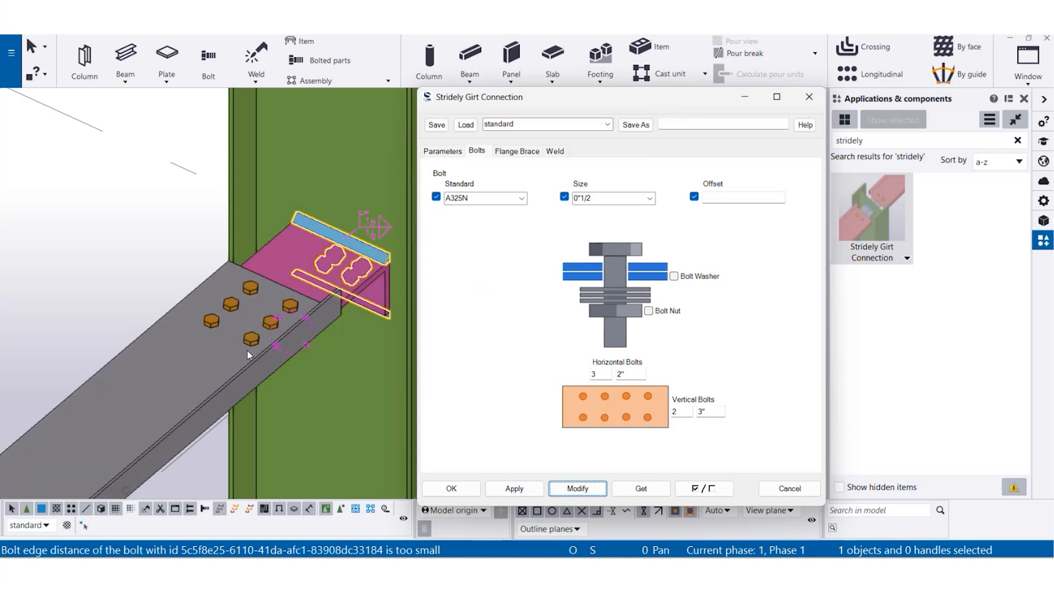
scroll(265, 336, up, 2)
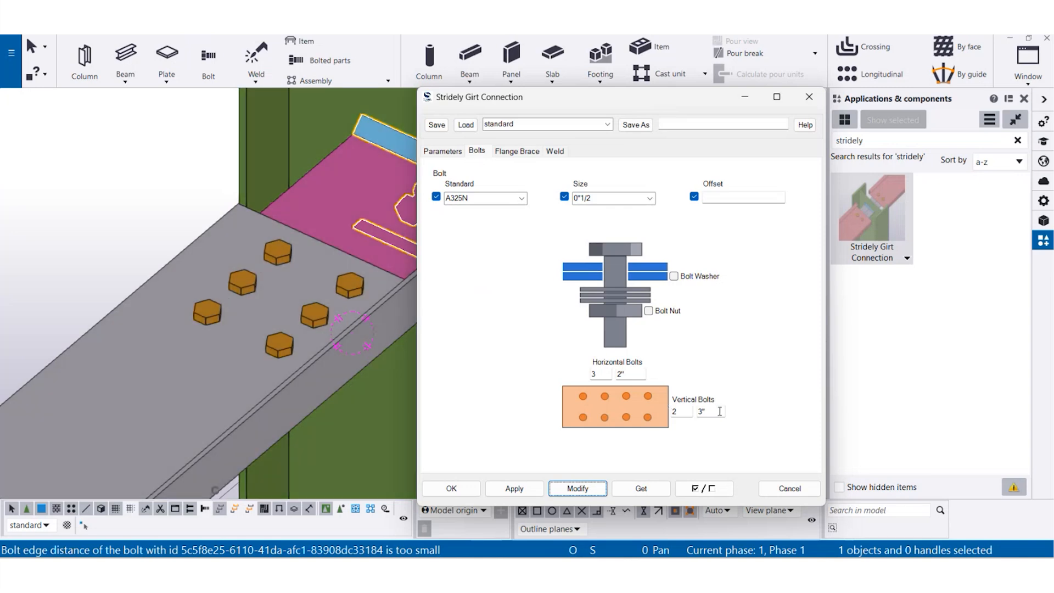
- Clear the horizontal and vertical bolt counts and spacings, and modify the connection back to its default bolt pattern
drag(720, 411, 666, 411)
key(BackSpace)
key(BackSpace)
drag(631, 374, 584, 382)
key(BackSpace)
key(BackSpace)
click(577, 488)
scroll(329, 272, down, 5)
middle_drag(329, 272, 277, 297)
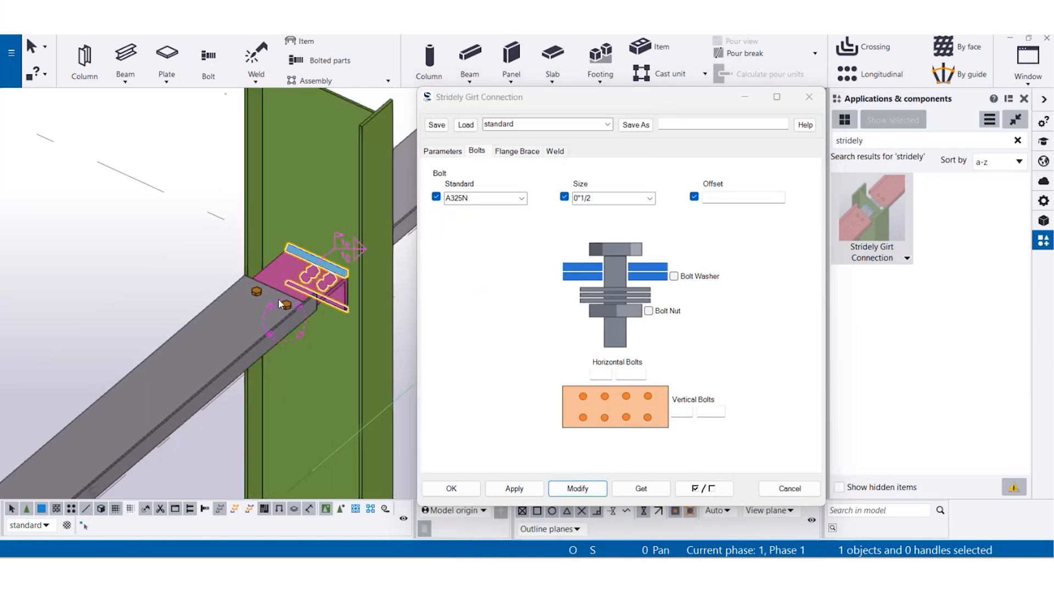
- Glance through the flange brace and weld settings, and change the placed connection's plate type to Welded Plate
click(511, 154)
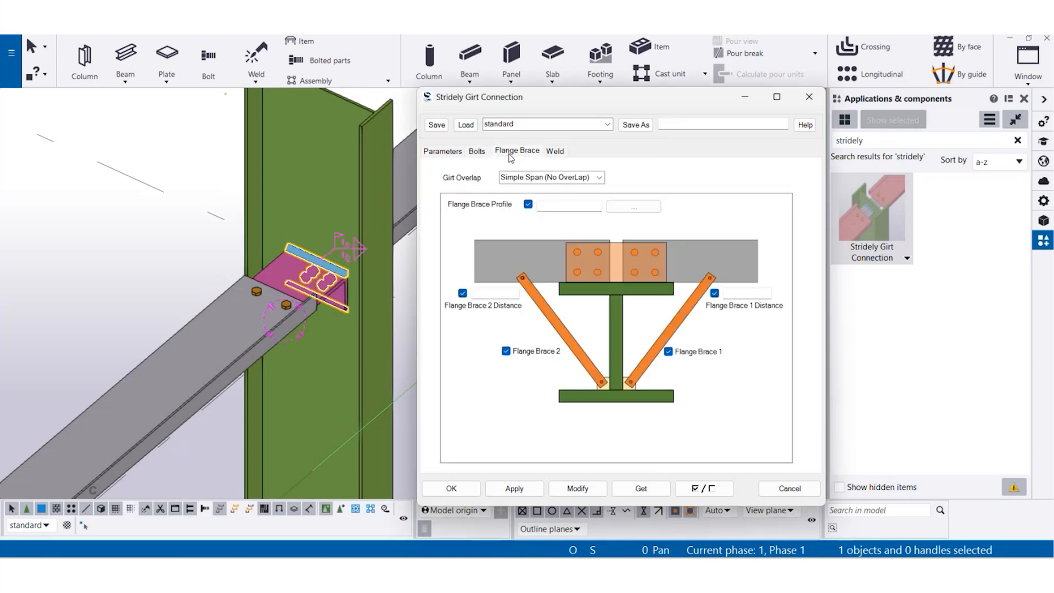
click(555, 151)
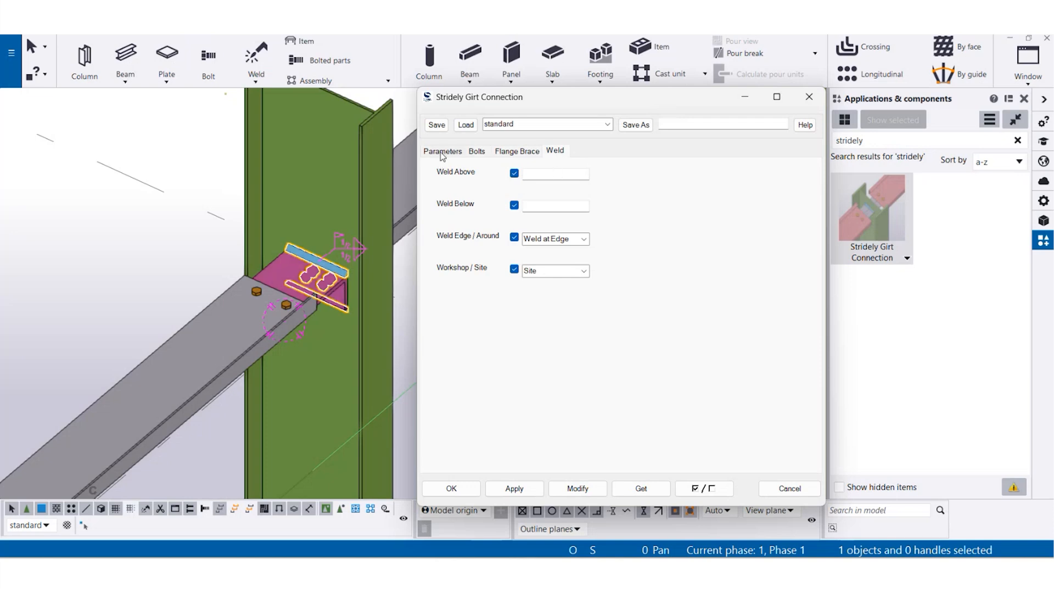
click(441, 152)
click(714, 268)
click(698, 280)
click(577, 488)
- Modify the plate's weld sizes to 1" above and 2" below
scroll(332, 275, up, 5)
scroll(232, 290, up, 3)
click(552, 156)
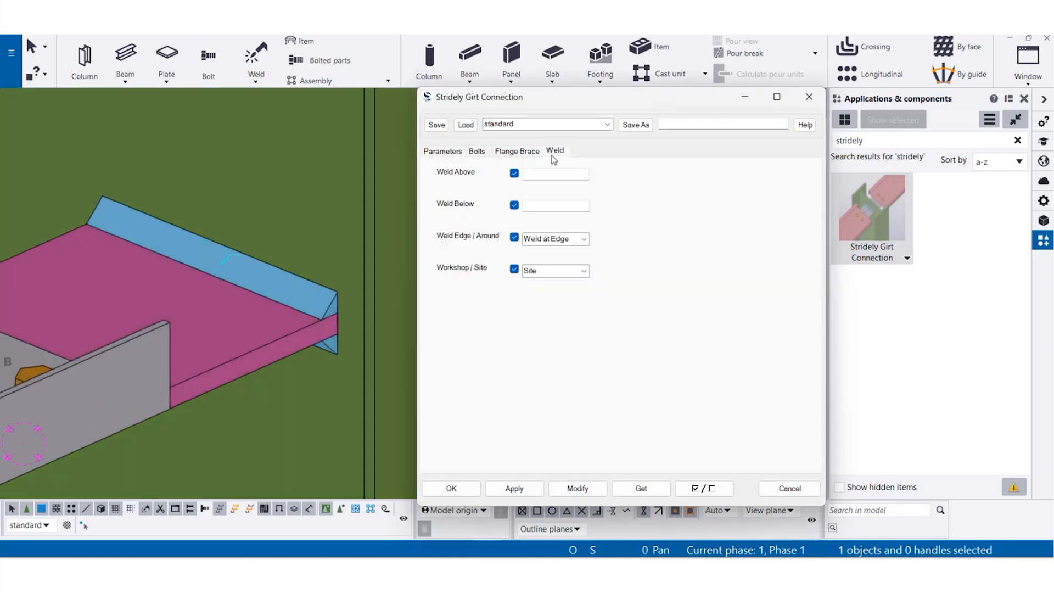
click(558, 172)
text(1")
key(Tab)
text(2")
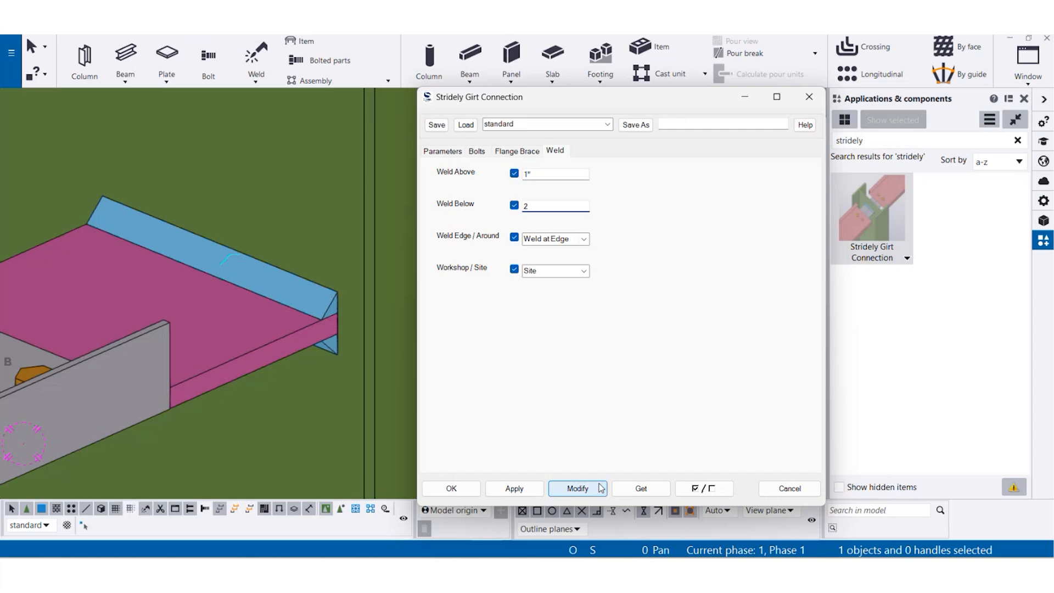
click(593, 488)
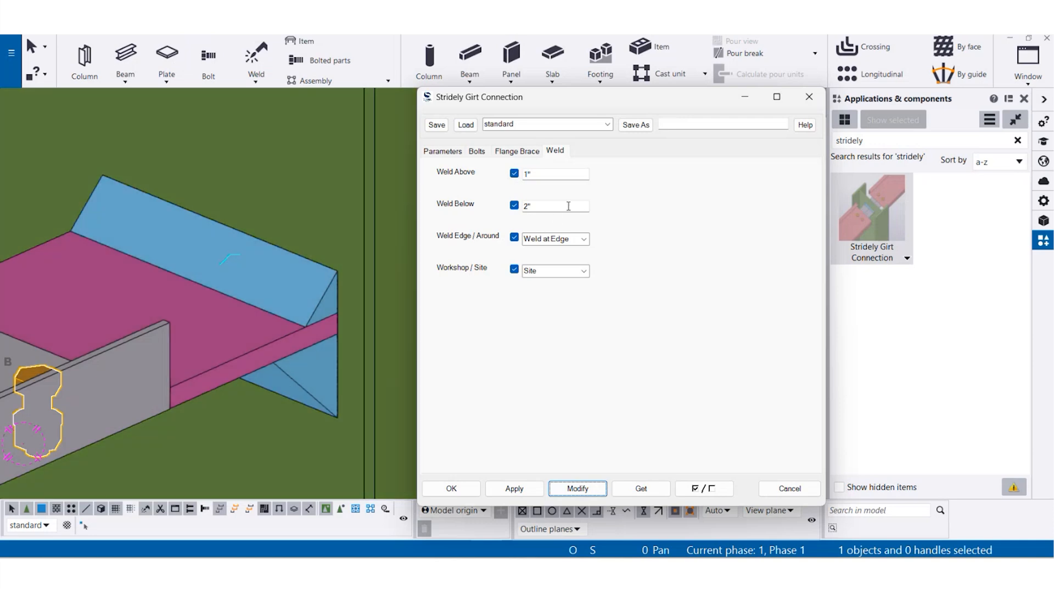
- Clear the plate's weld sizes above and below, set the weld to Weld Around, and modify the connection
double_click(568, 206)
key(BackSpace)
double_click(564, 174)
key(BackSpace)
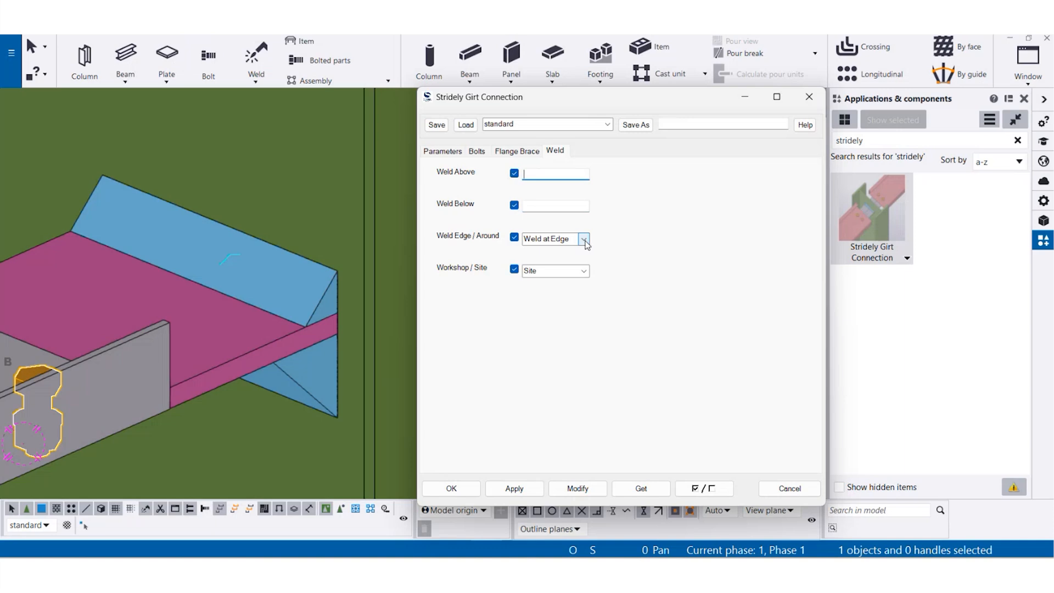
click(584, 240)
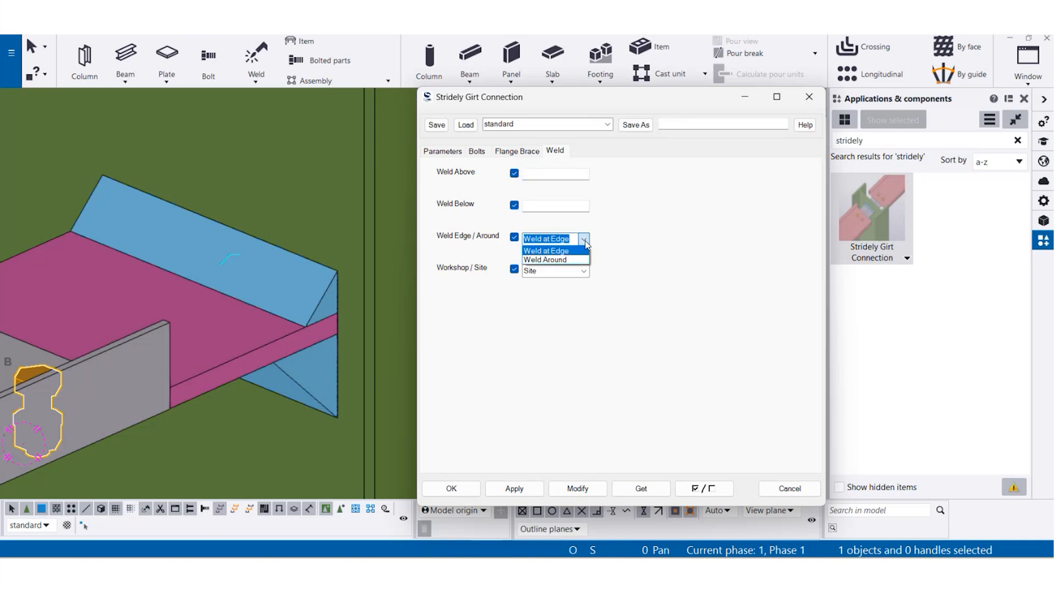
click(546, 259)
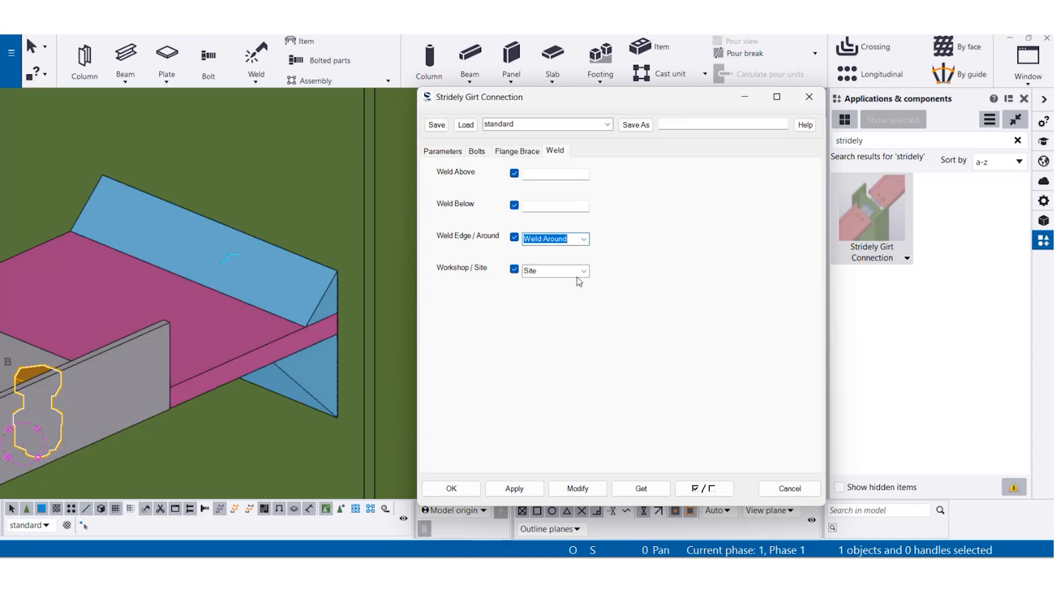
click(572, 496)
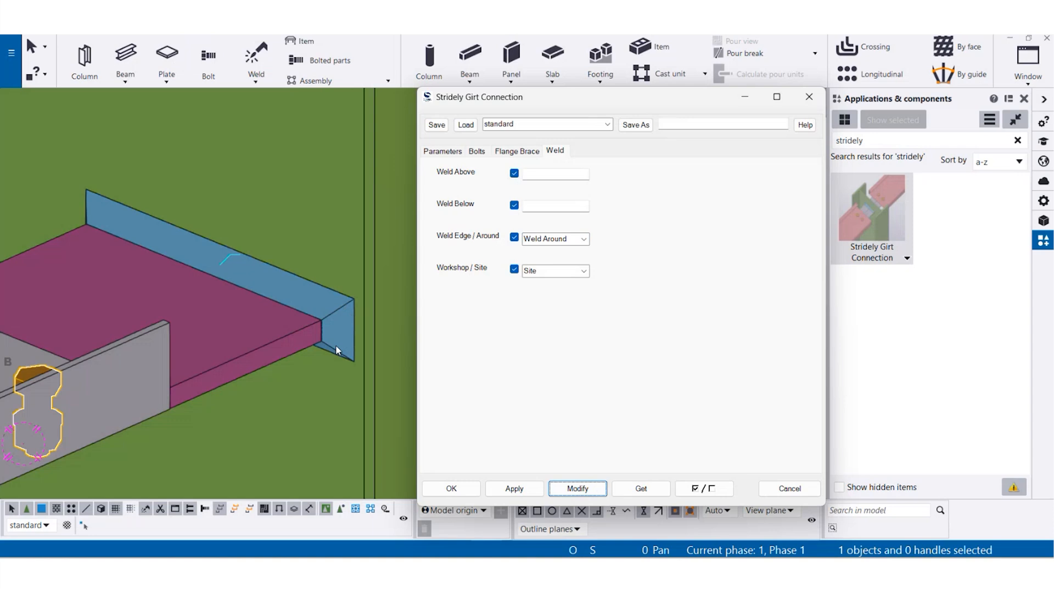
click(585, 272)
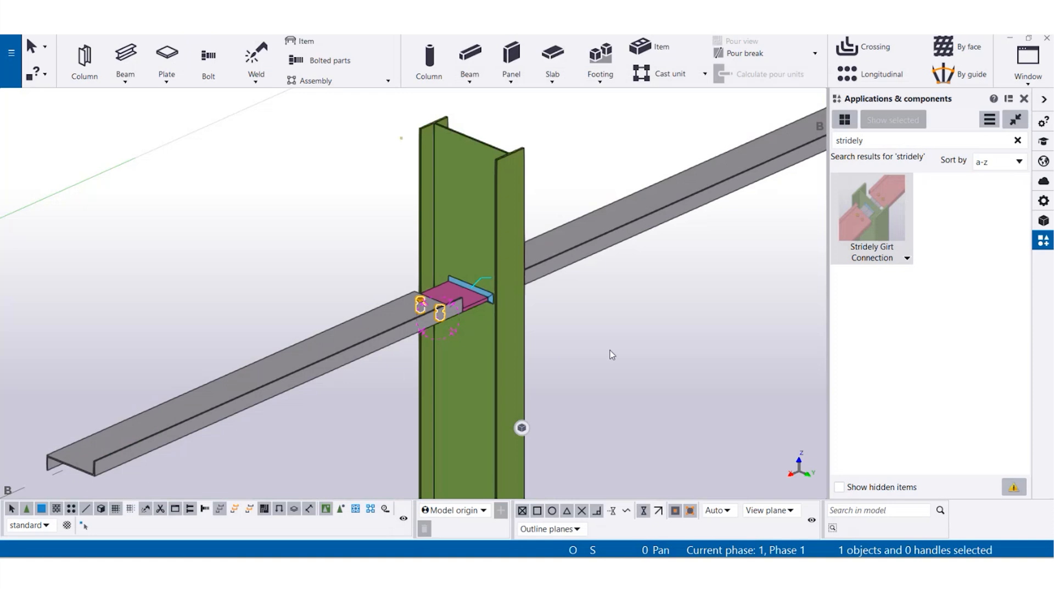
- Switch to plan view and focus on the column where the ends of the two larger girts meet
right_click(621, 345)
click(678, 407)
scroll(658, 286, down, 2)
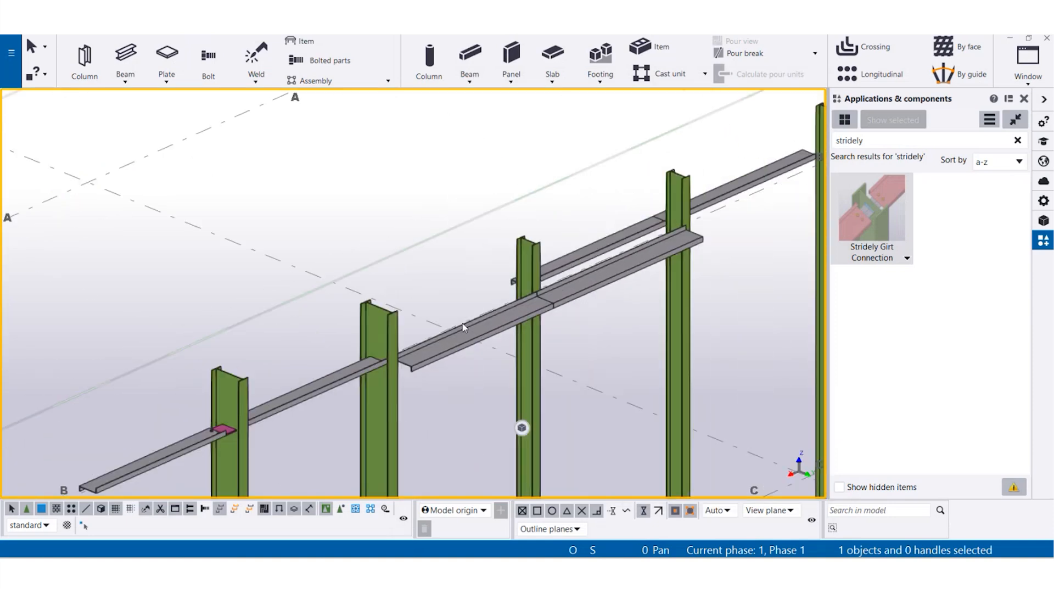
scroll(537, 282, up, 6)
click(532, 279)
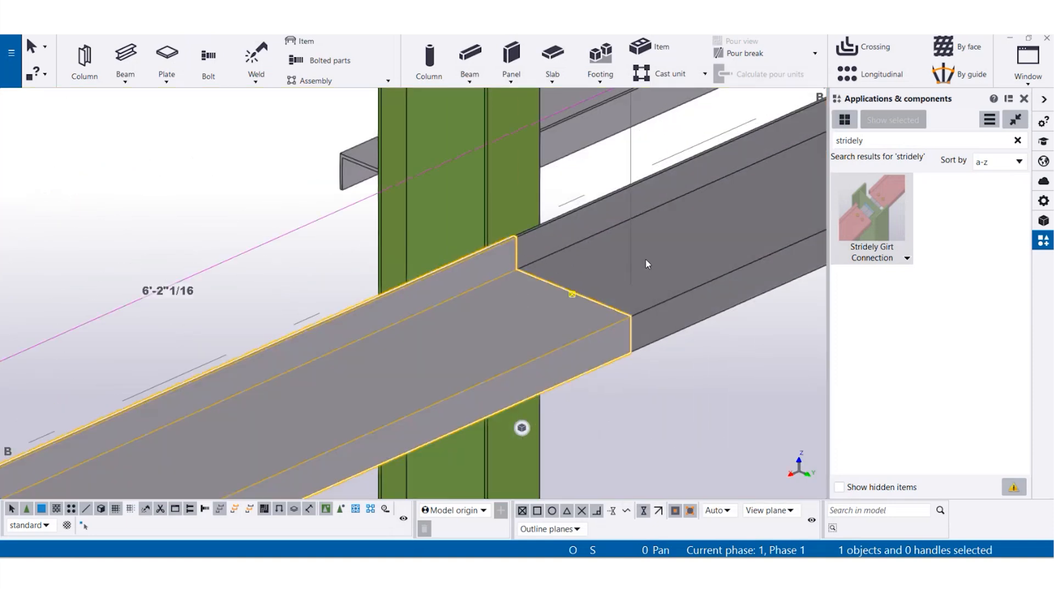
key(ctrl+p)
scroll(373, 294, up, 7)
scroll(453, 382, up, 4)
right_click(467, 191)
click(515, 252)
middle_drag(536, 275, 420, 210)
- Apply the Stridely Girt Connection to the column and both girts that meet at it
double_click(861, 208)
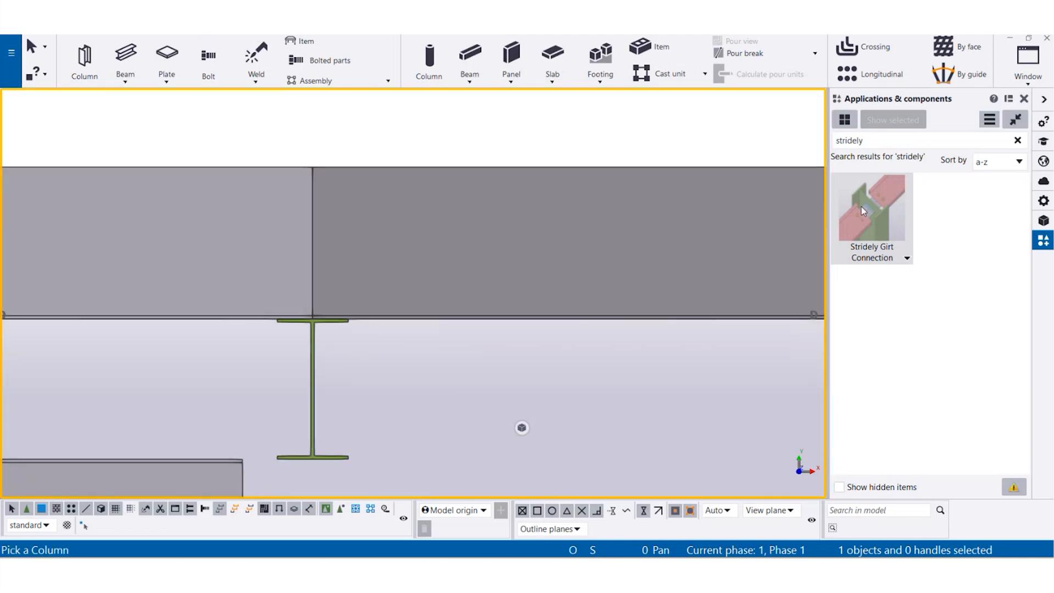
middle_drag(325, 333, 286, 335)
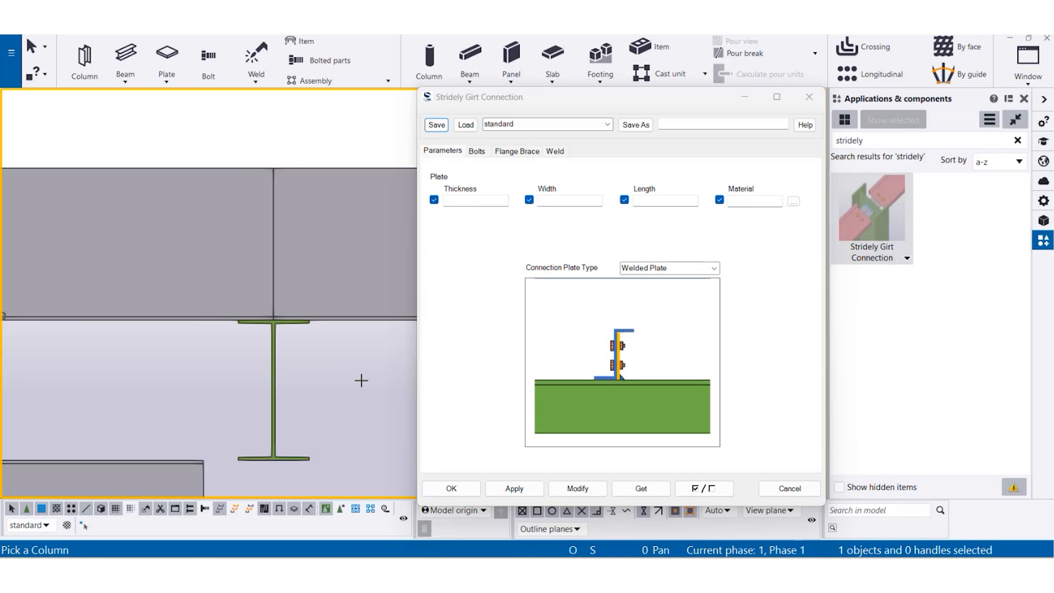
click(274, 370)
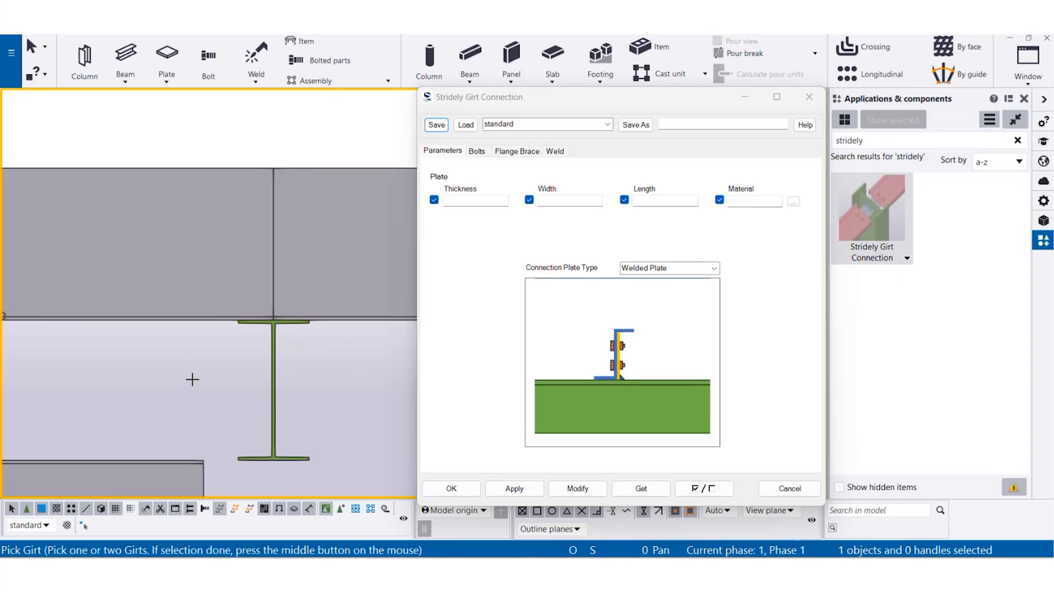
drag(175, 137, 136, 230)
drag(360, 142, 327, 268)
middle_click(287, 132)
middle_drag(292, 141, 213, 206)
right_click(213, 204)
click(236, 211)
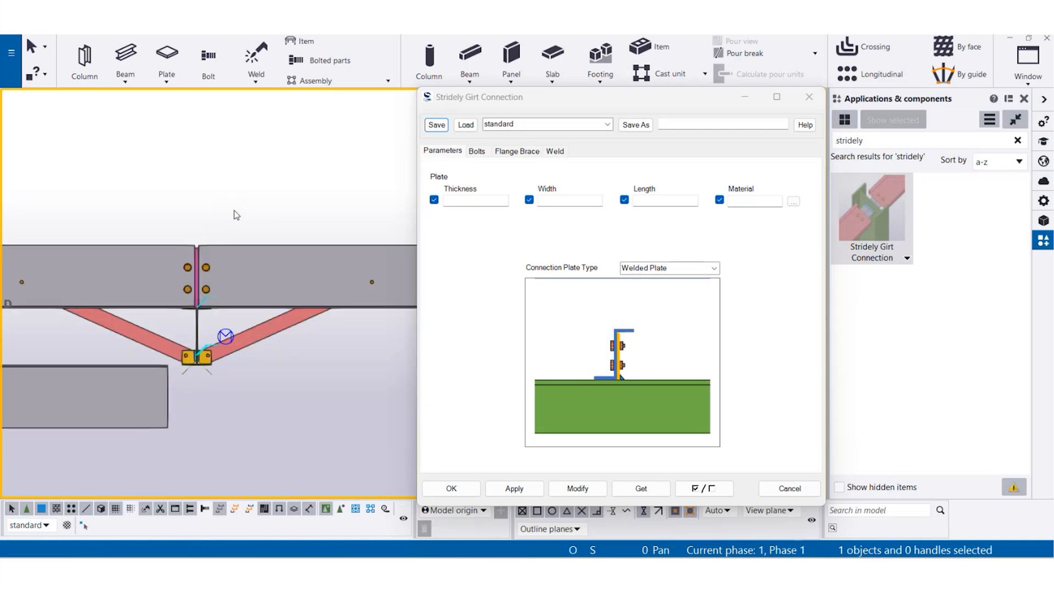
- Examine the new connection in 3D and modify its connection plate type to Bolted L-Shaped Plate
key(ctrl+2)
ctrl+middle_drag(214, 296, 160, 282)
scroll(254, 241, down, 4)
middle_drag(220, 116, 158, 326)
ctrl+middle_drag(204, 351, 186, 335)
scroll(182, 308, up, 4)
scroll(168, 351, up, 5)
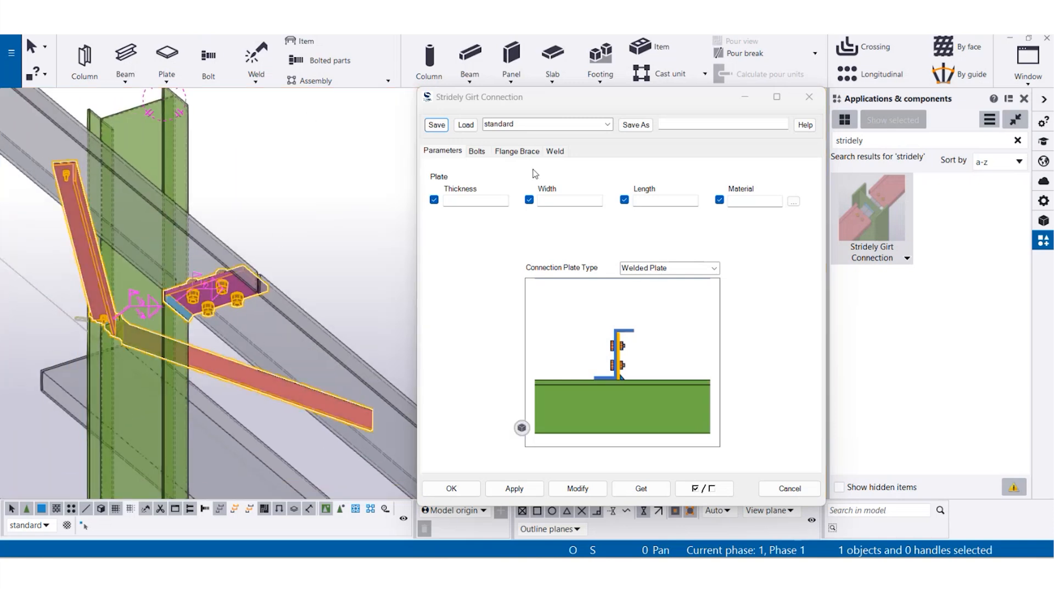
click(713, 268)
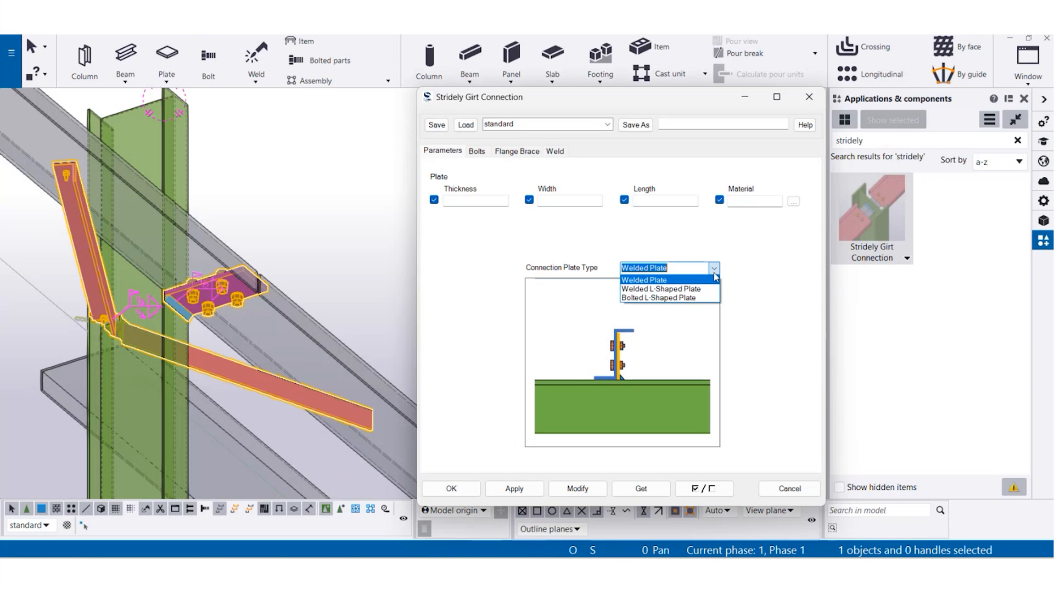
click(706, 297)
click(584, 488)
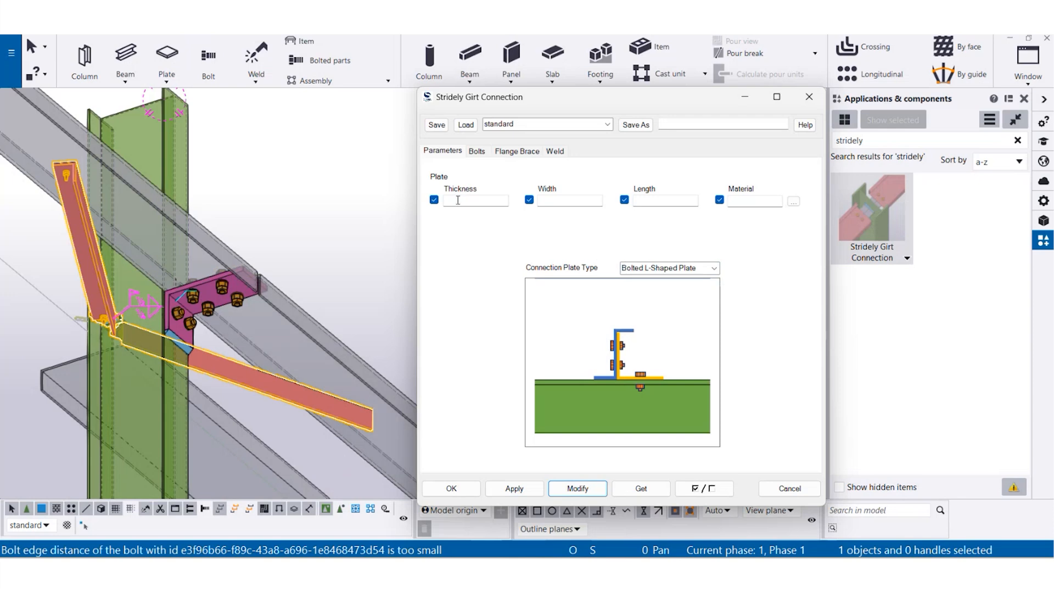
- Modify the L-shaped plate's length to 1'-0"
click(686, 205)
text(12)
click(587, 486)
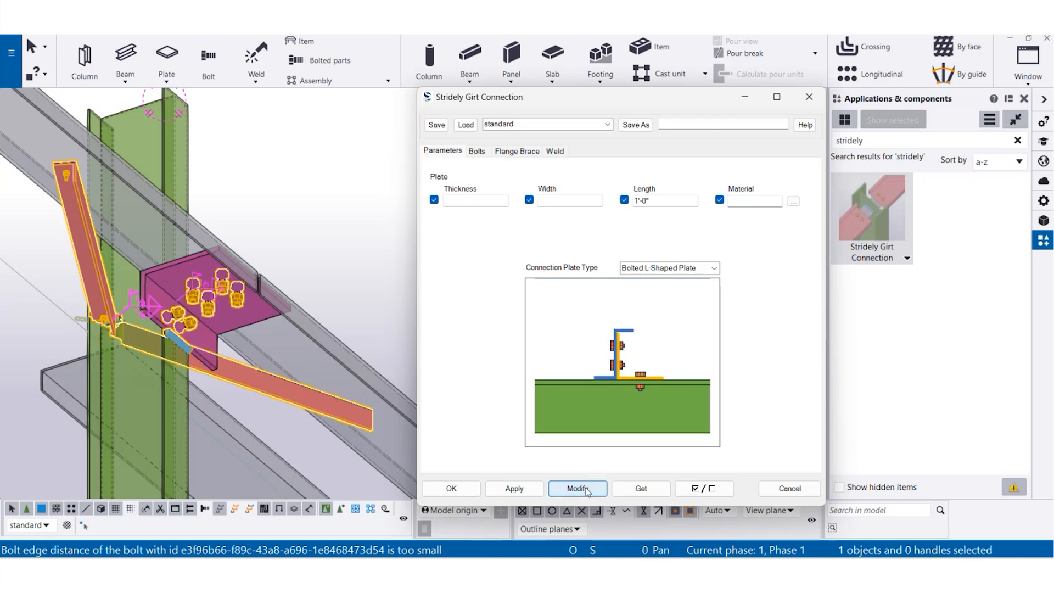
scroll(186, 311, up, 3)
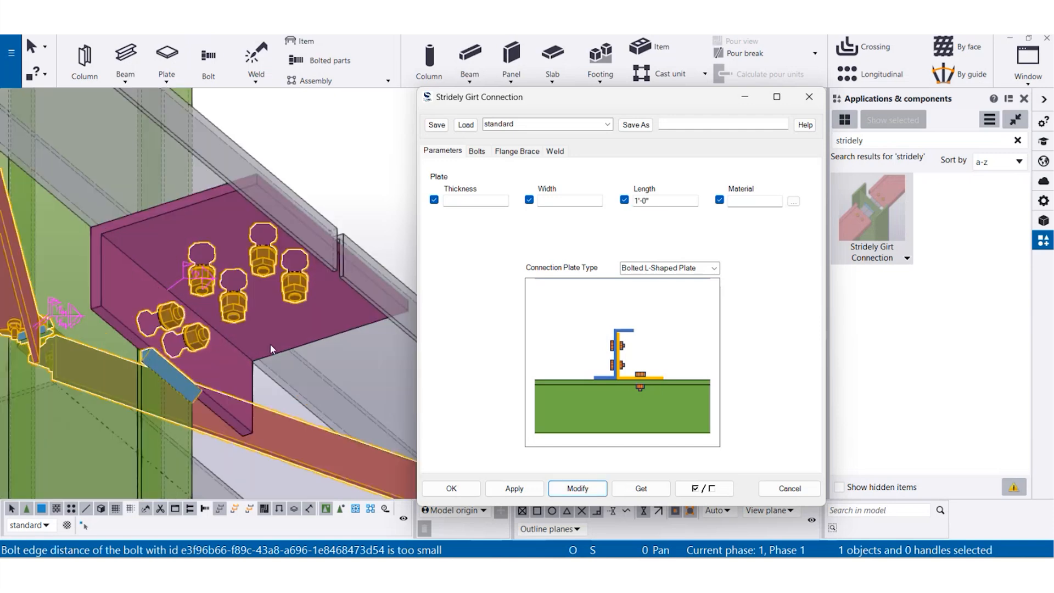
- Clear the plate length and modify the connection back to its default length
scroll(275, 344, down, 3)
drag(682, 201, 476, 290)
key(BackSpace)
click(581, 487)
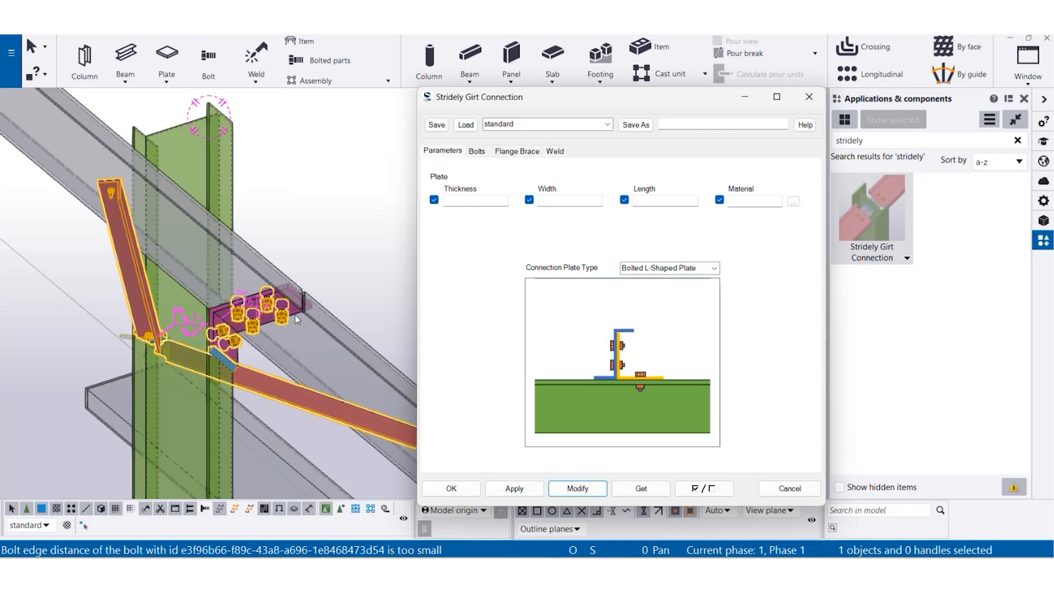
- Modify the connection's bolt size to 0"1/4
click(476, 151)
middle_drag(287, 324, 238, 325)
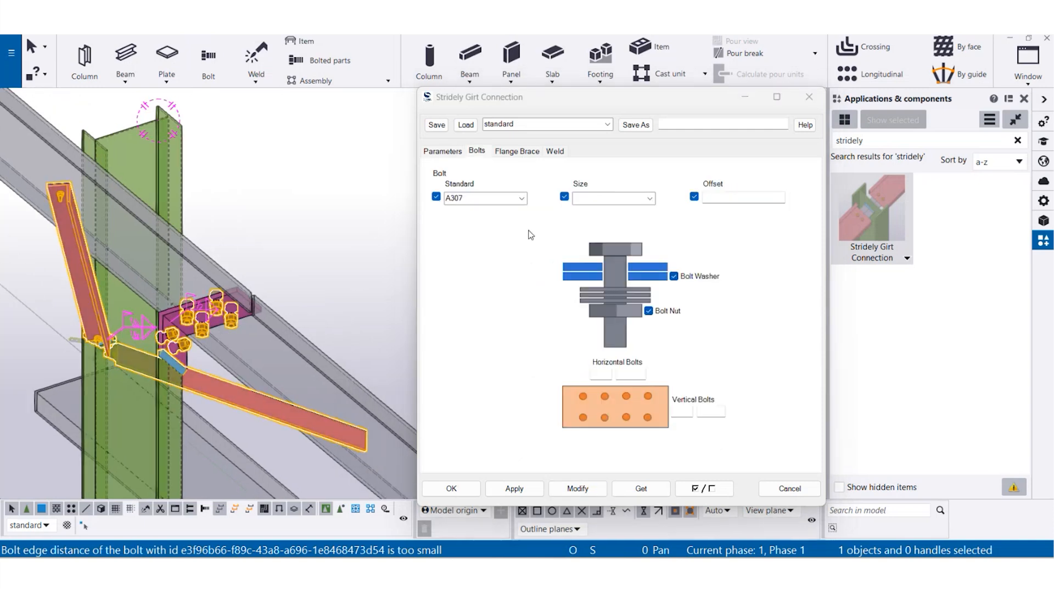
click(649, 199)
click(640, 215)
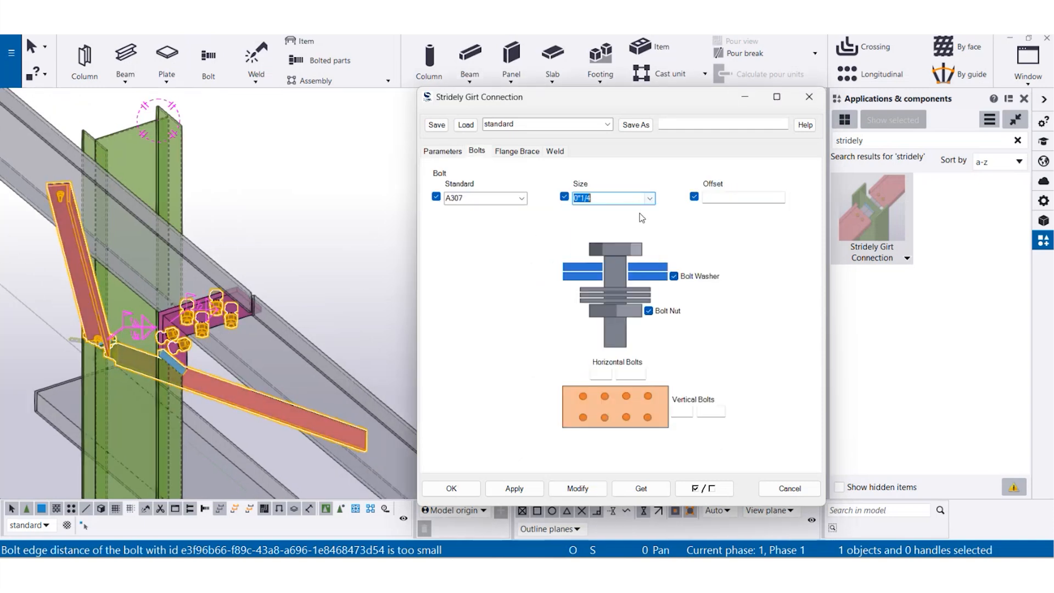
click(578, 487)
scroll(215, 337, up, 6)
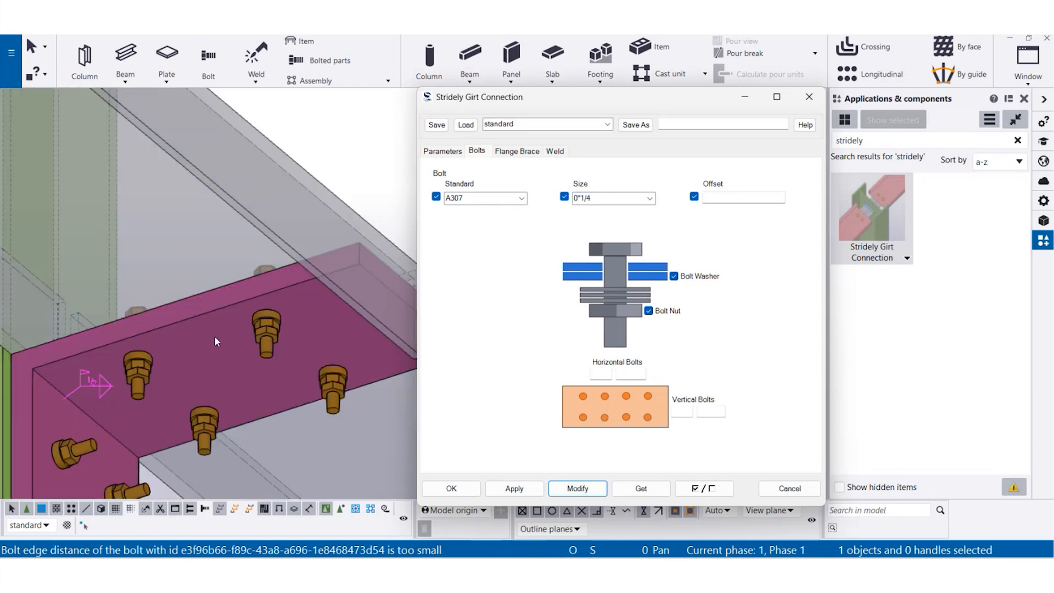
- Turn off the bolt washer and bolt nut, modify the connection, and inspect a bolt from both sides
ctrl+middle_drag(275, 304, 256, 444)
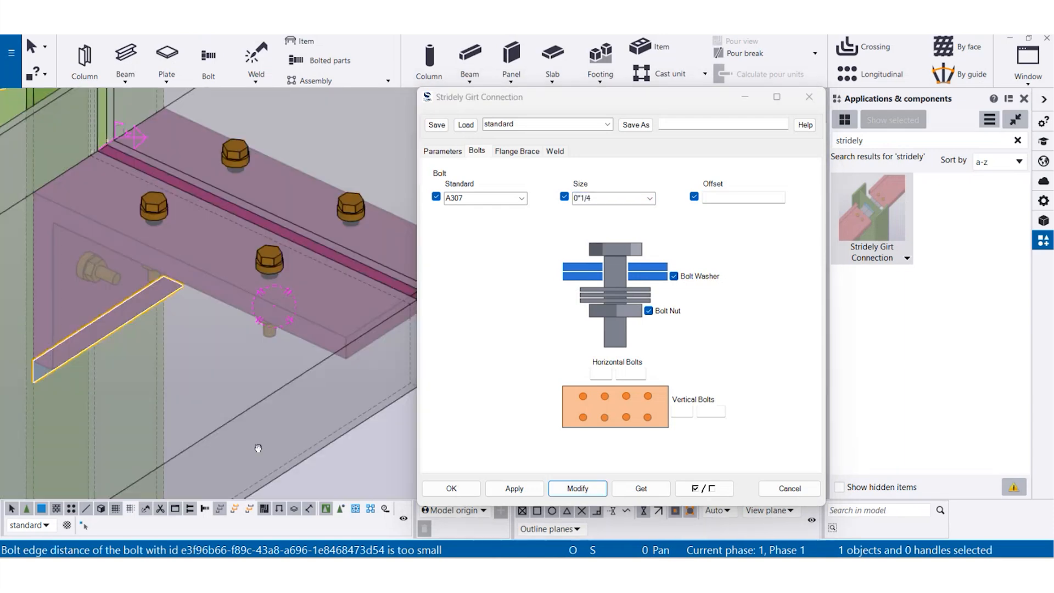
click(674, 276)
click(648, 311)
click(577, 487)
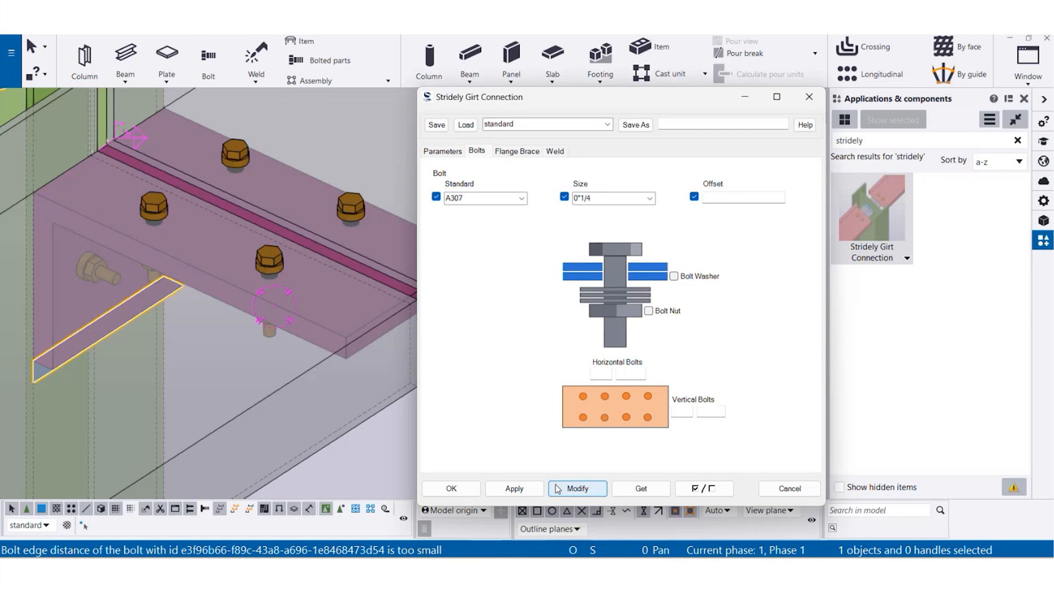
scroll(261, 271, up, 5)
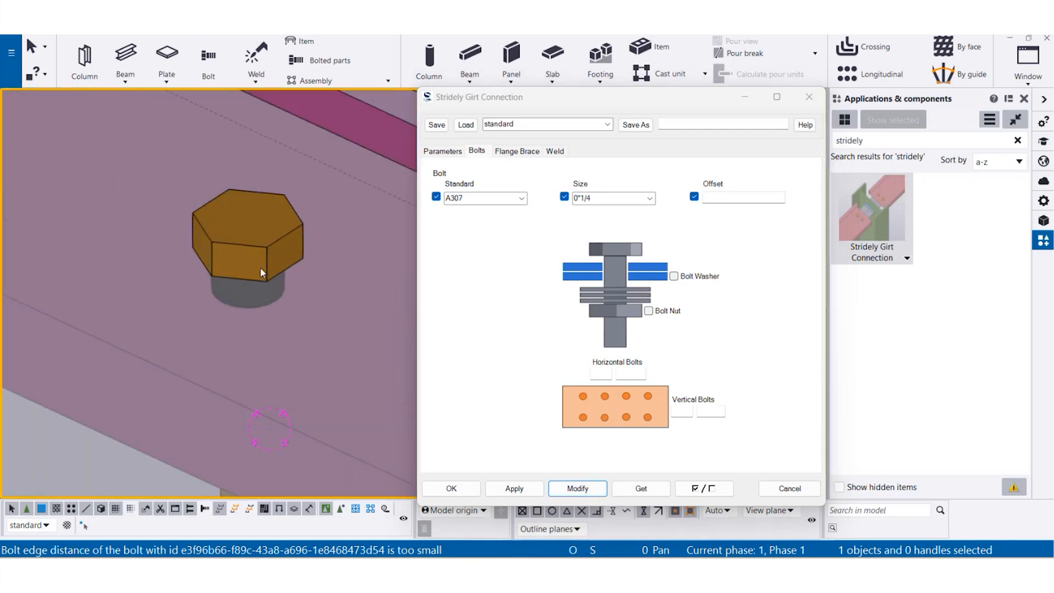
ctrl+middle_drag(258, 300, 241, 192)
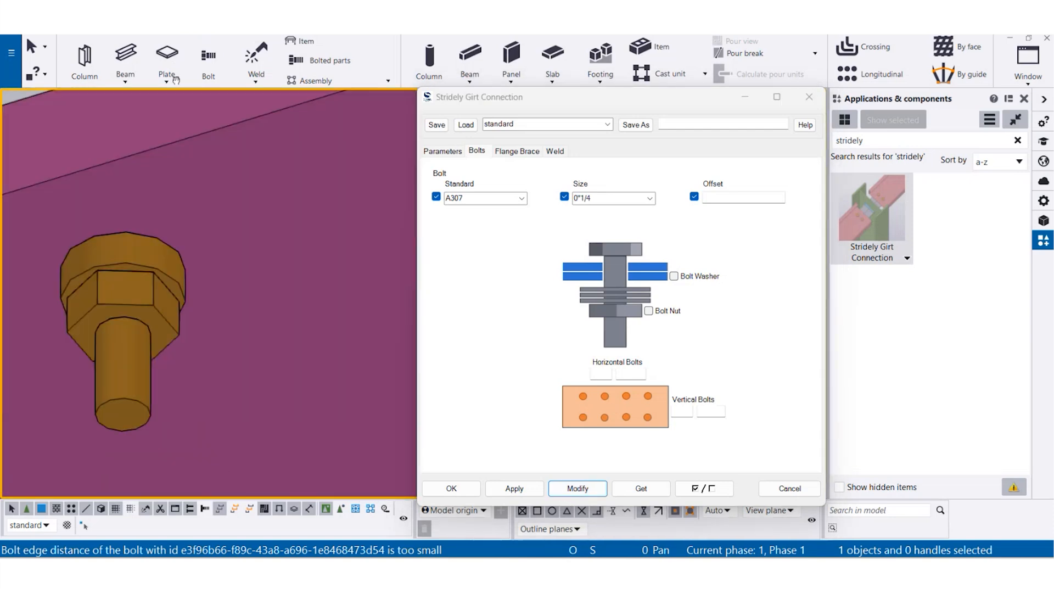
ctrl+middle_drag(242, 192, 241, 175)
- Turn the bolt washer and bolt nut back on and modify the connection
click(674, 276)
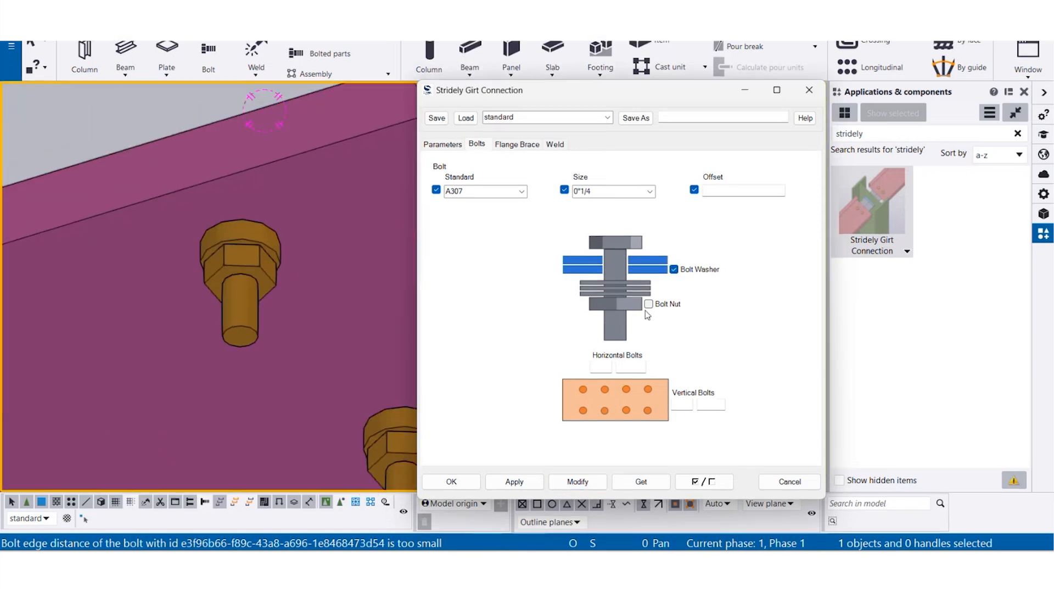
click(648, 303)
click(576, 482)
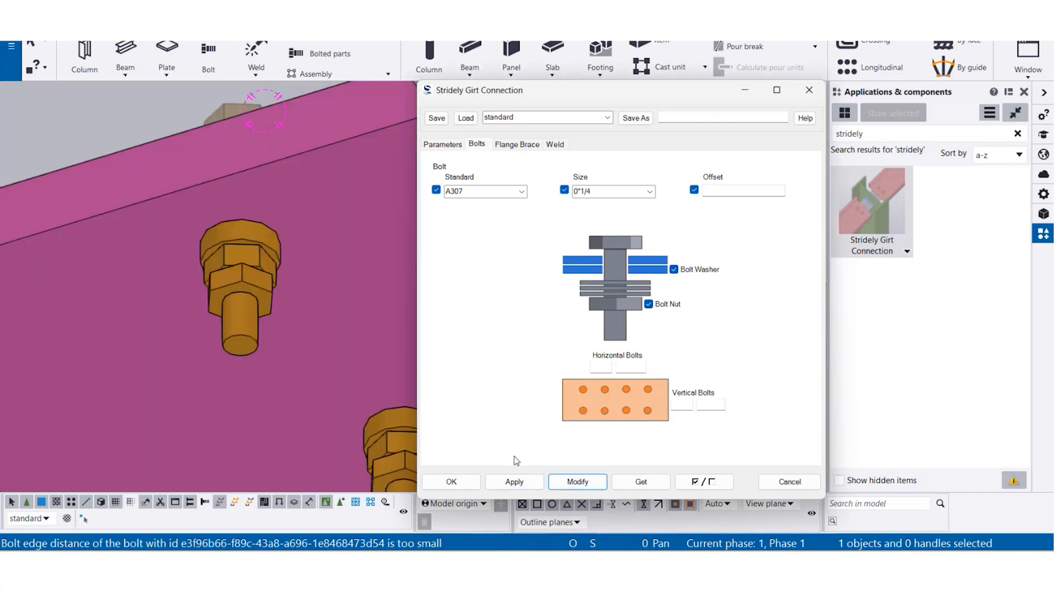
- Modify the bolt pattern to 2 horizontal bolts at 4" spacing and 4 vertical bolts at 2" spacing
scroll(291, 328, down, 5)
ctrl+middle_drag(223, 266, 241, 307)
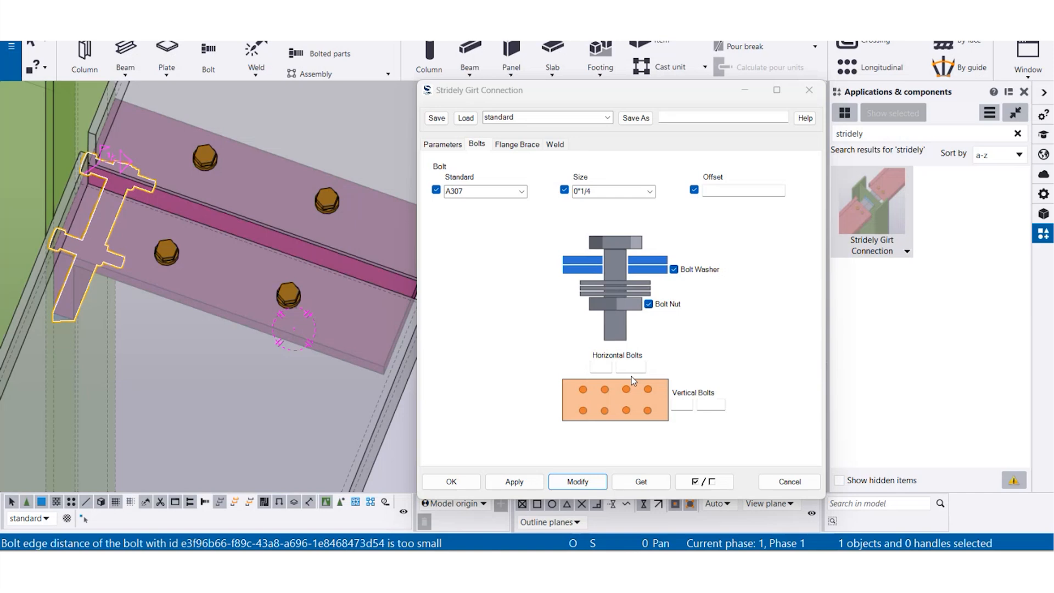
click(609, 366)
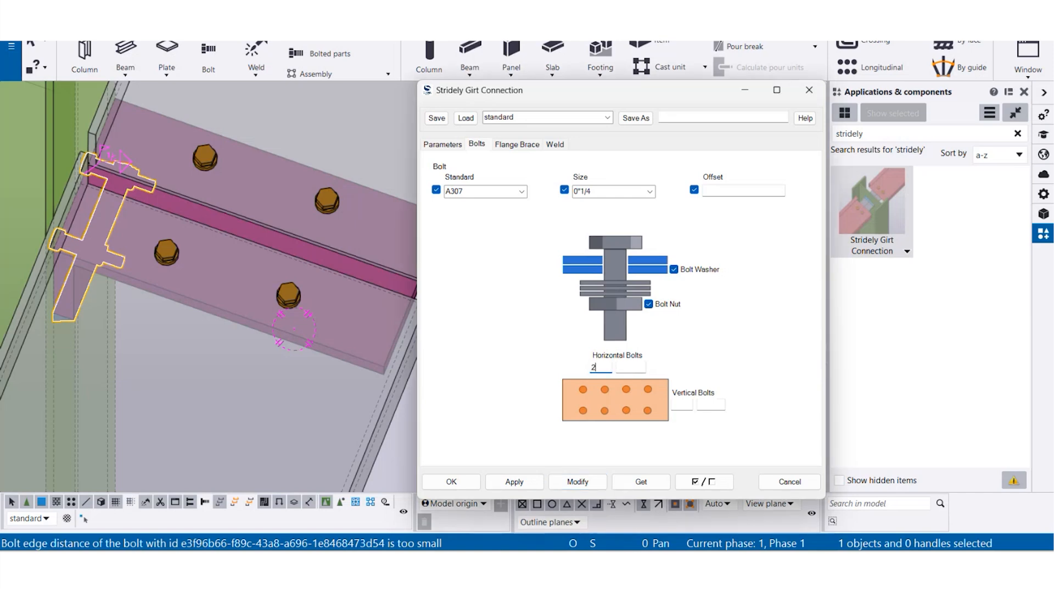
text(4)
key(Tab)
key(Tab)
text(2)
click(555, 484)
scroll(385, 329, down, 4)
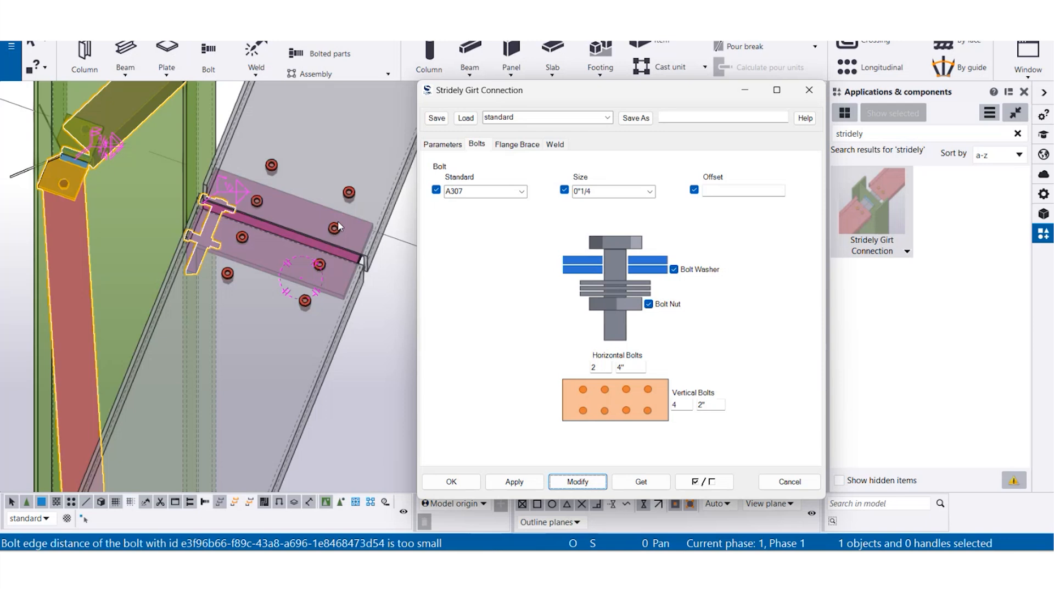
- Modify the L-shaped plate's length to 1'-4" to cover the bolt pattern
click(442, 144)
click(681, 194)
text(16)
click(558, 483)
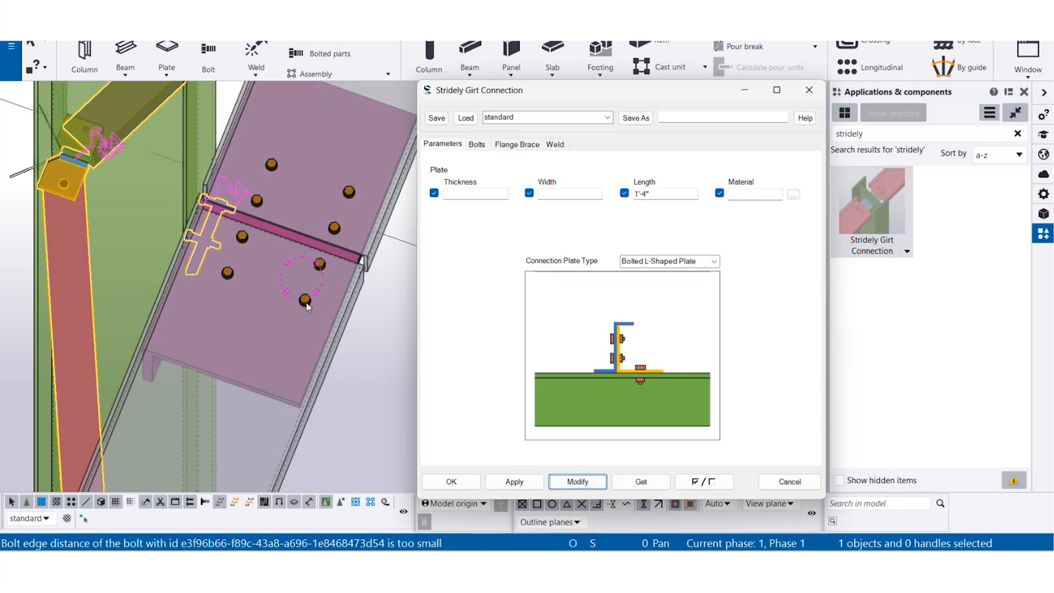
right_click(390, 299)
click(439, 377)
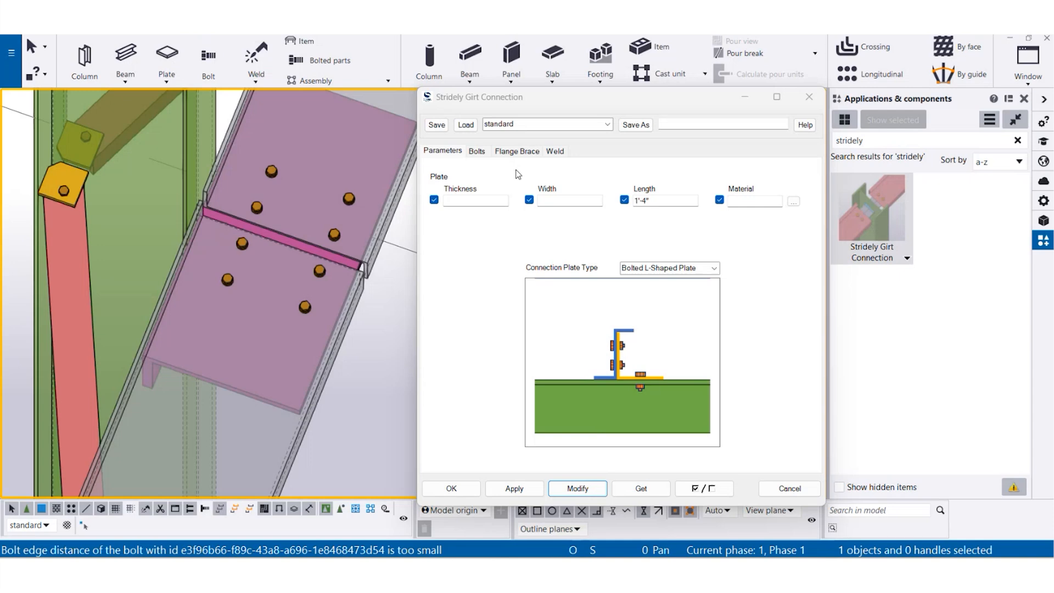
- Switch to plan view and frame the two-girt connection with its flange braces
scroll(255, 281, down, 2)
click(231, 282)
key(ctrl+p)
scroll(364, 288, up, 3)
middle_drag(339, 297, 156, 329)
scroll(129, 295, up, 4)
right_click(192, 196)
click(235, 275)
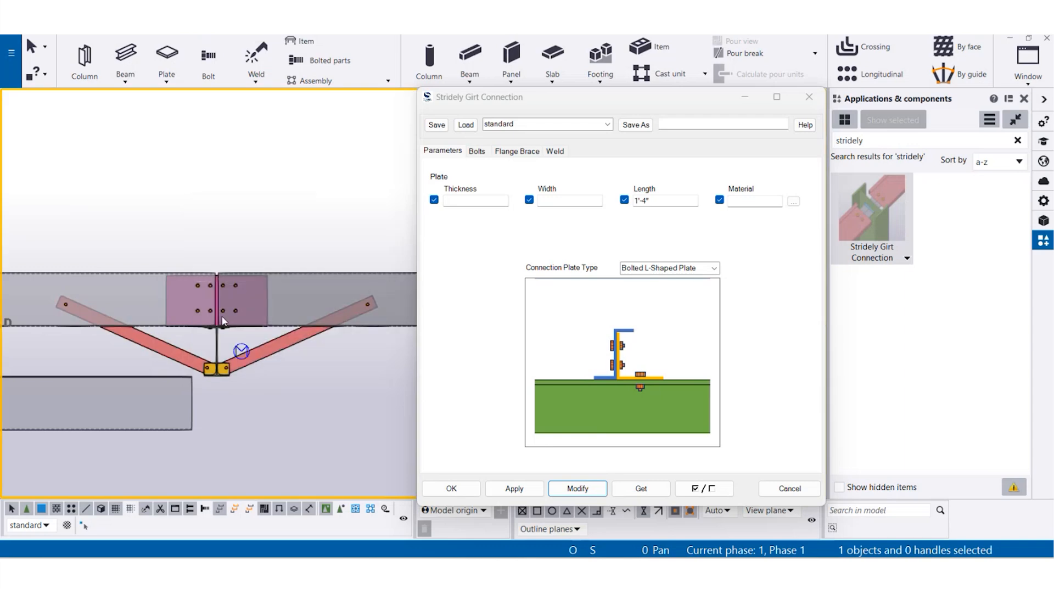
- Set the flange brace girt overlap to 1'-0" OverLap, modify the connection and inspect the overlapping girts
click(517, 154)
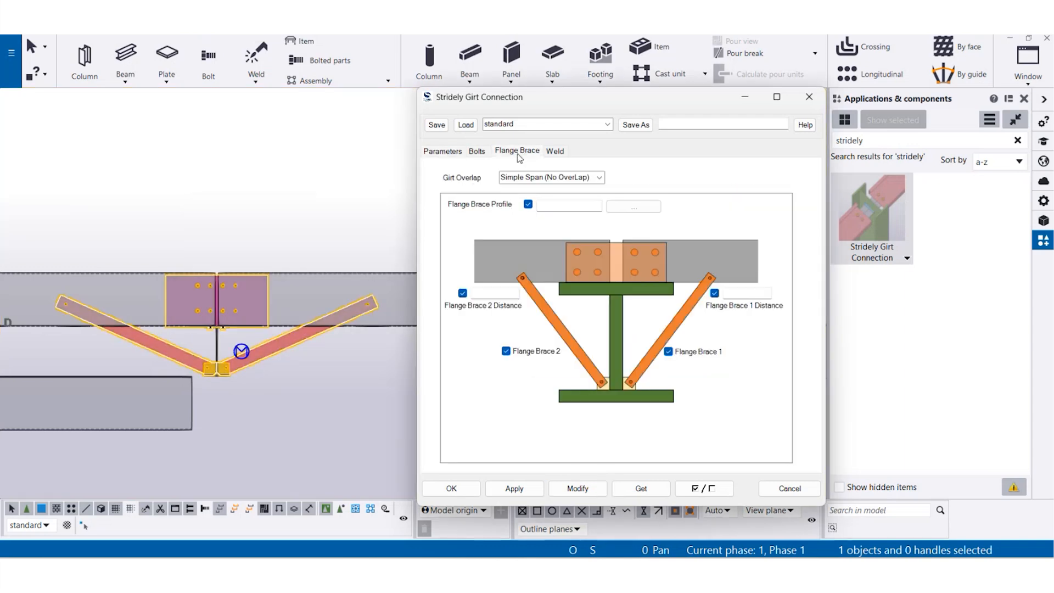
scroll(212, 306, up, 6)
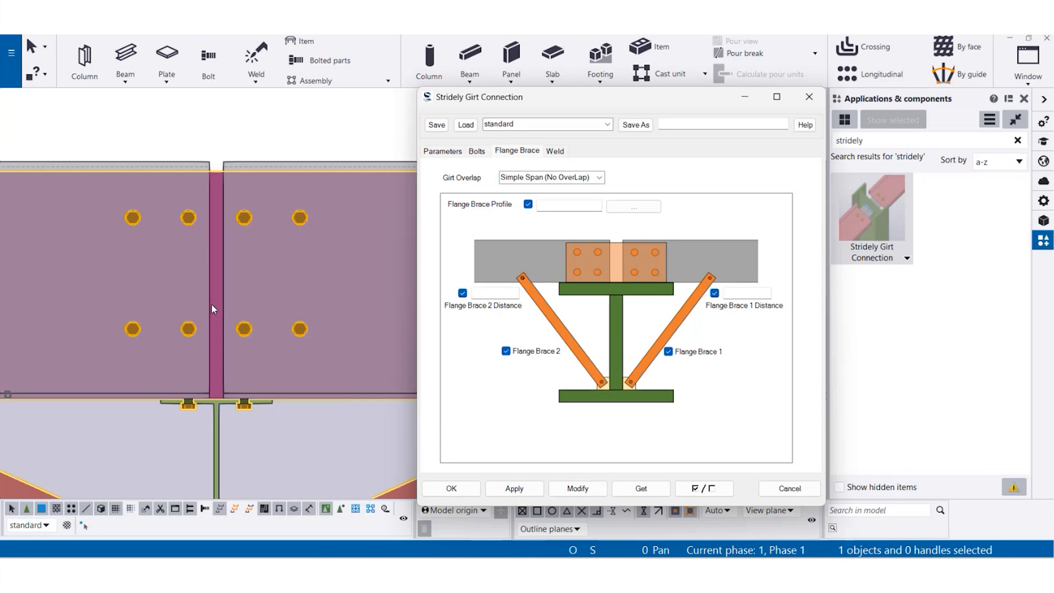
scroll(212, 304, down, 5)
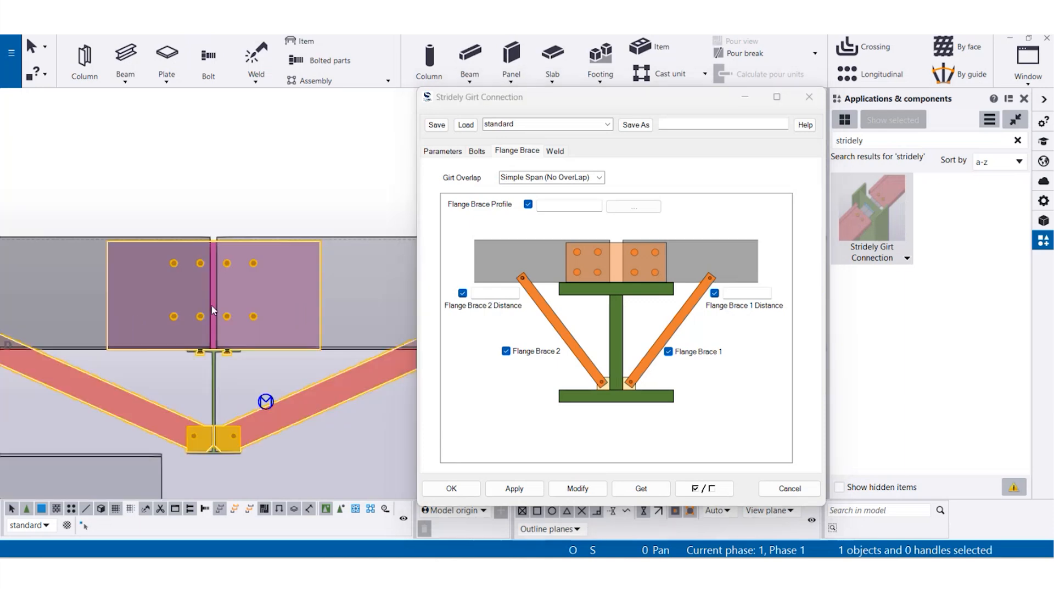
click(599, 177)
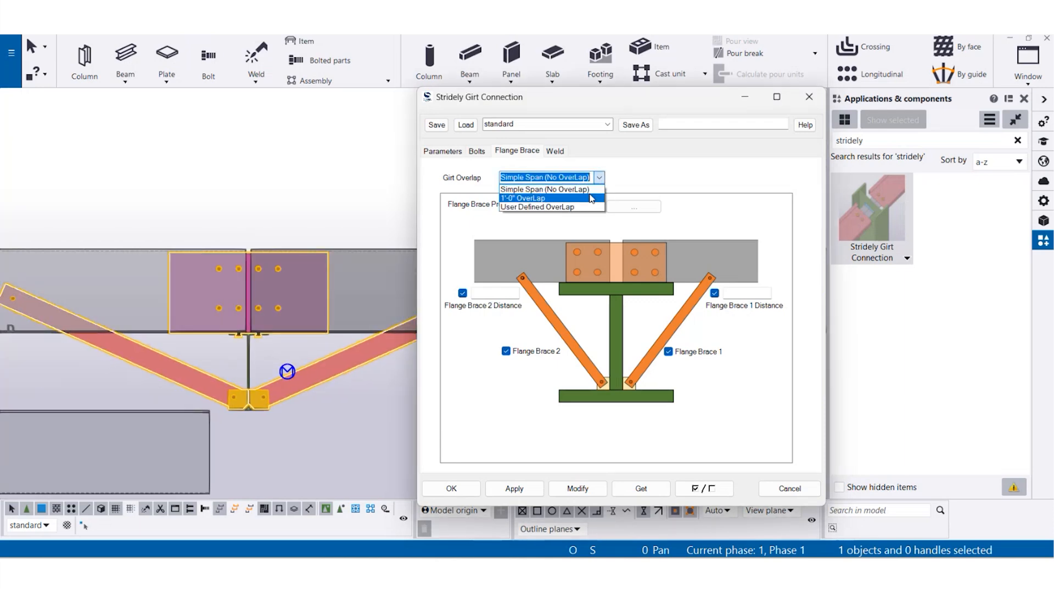
click(587, 192)
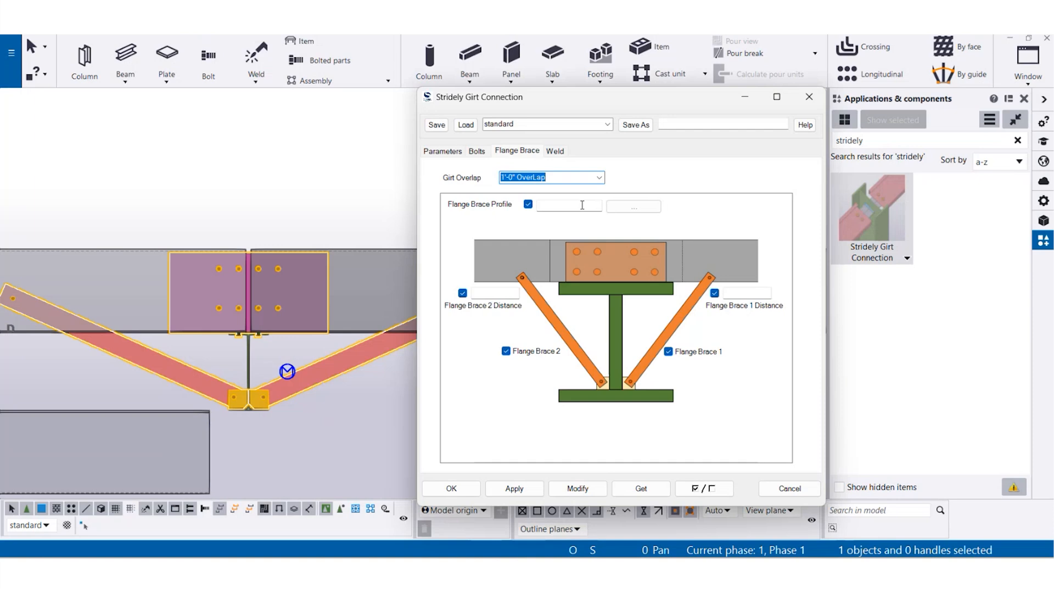
click(599, 178)
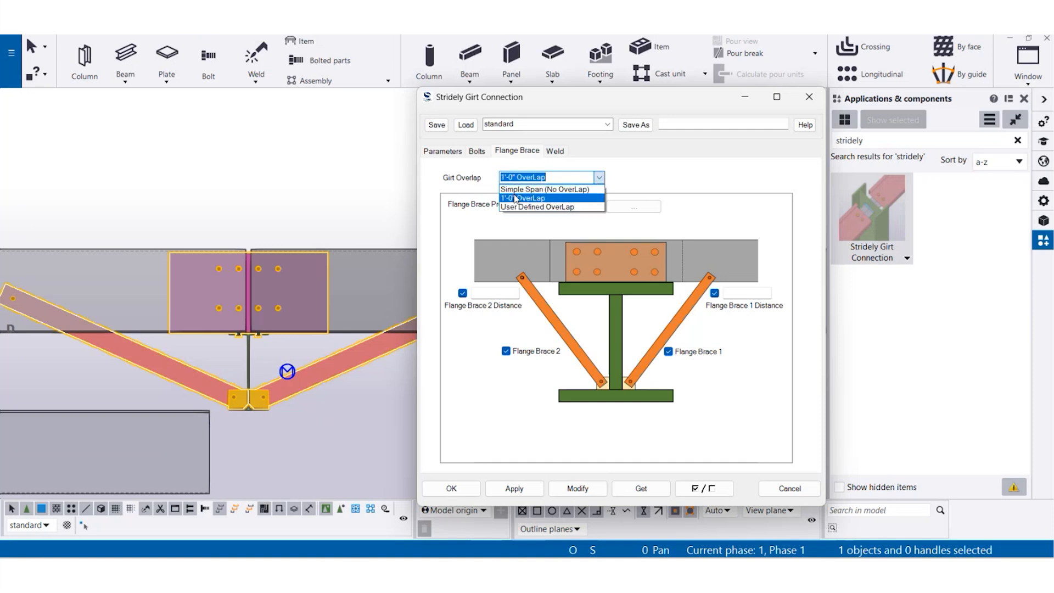
click(557, 198)
click(579, 487)
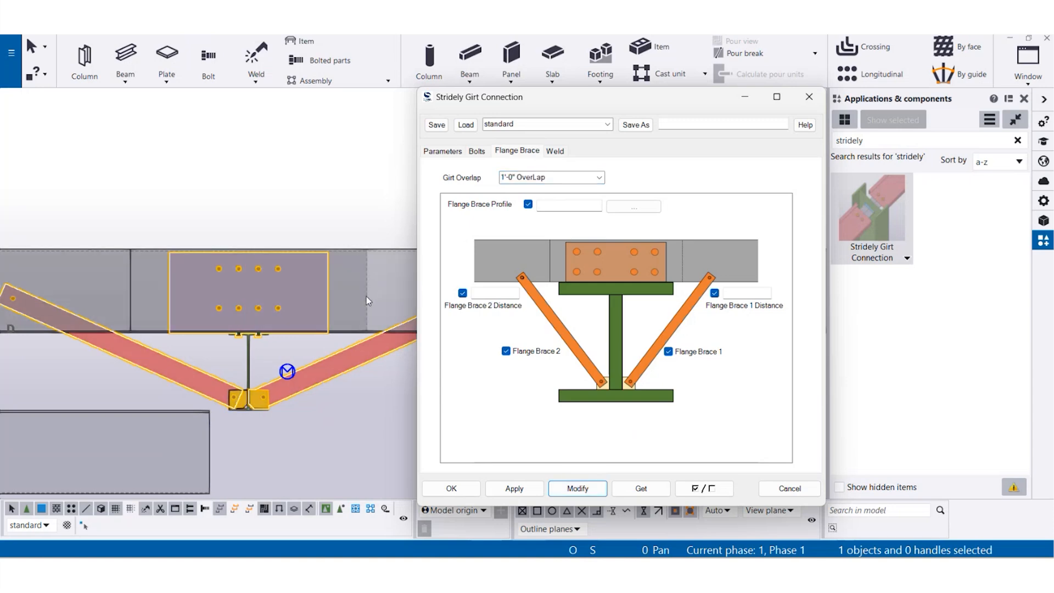
middle_drag(285, 227, 285, 220)
key(ctrl+4)
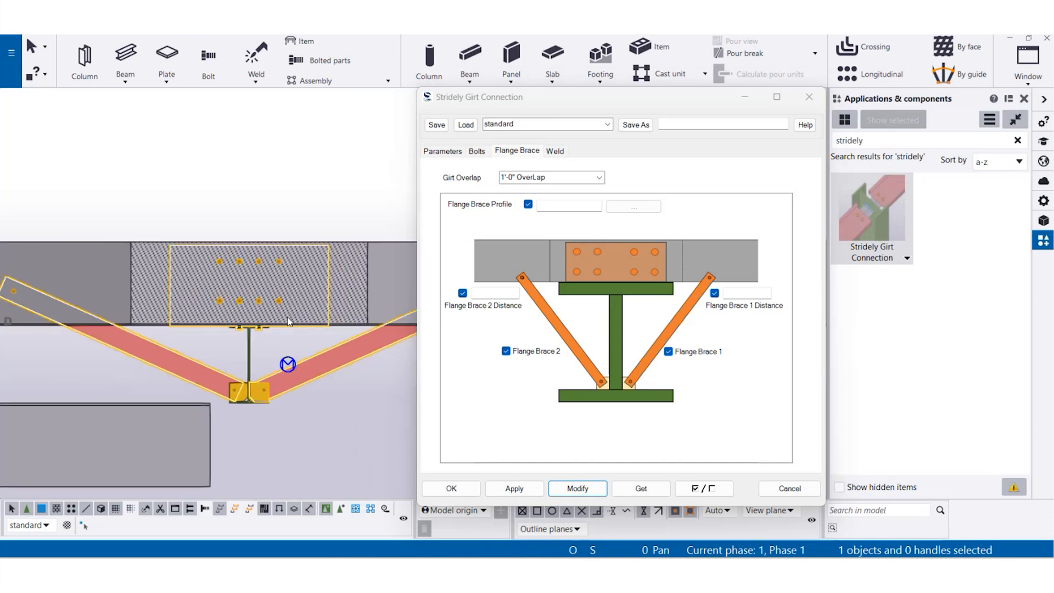
- Switch the girt overlap to User Defined OverLap with a value of 2'-0" and modify the connection
click(599, 178)
click(570, 197)
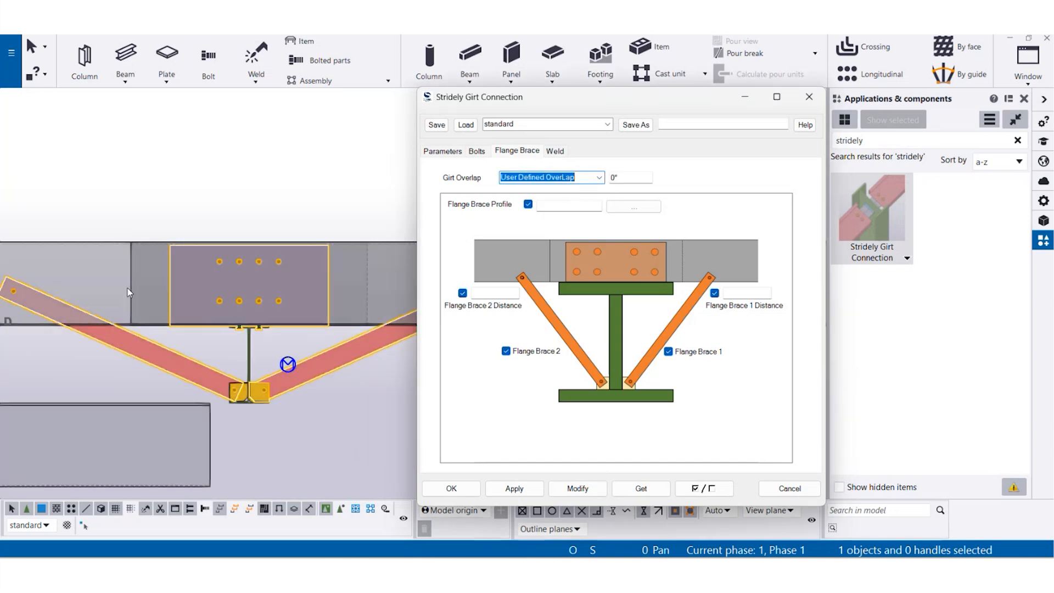
key(Tab)
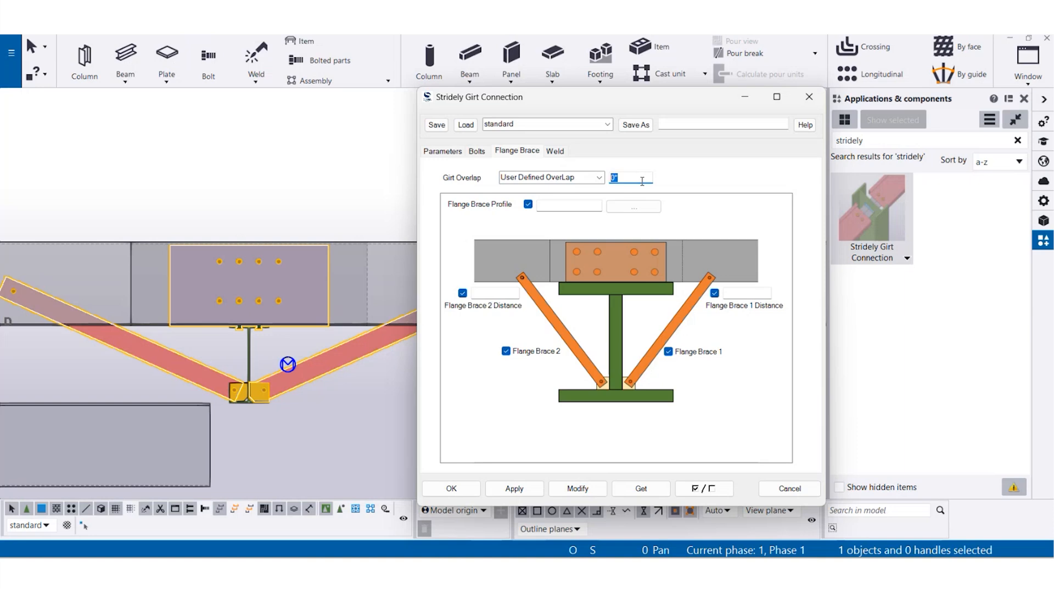
scroll(269, 302, down, 4)
middle_drag(269, 302, 240, 333)
scroll(240, 333, up, 1)
drag(625, 177, 604, 186)
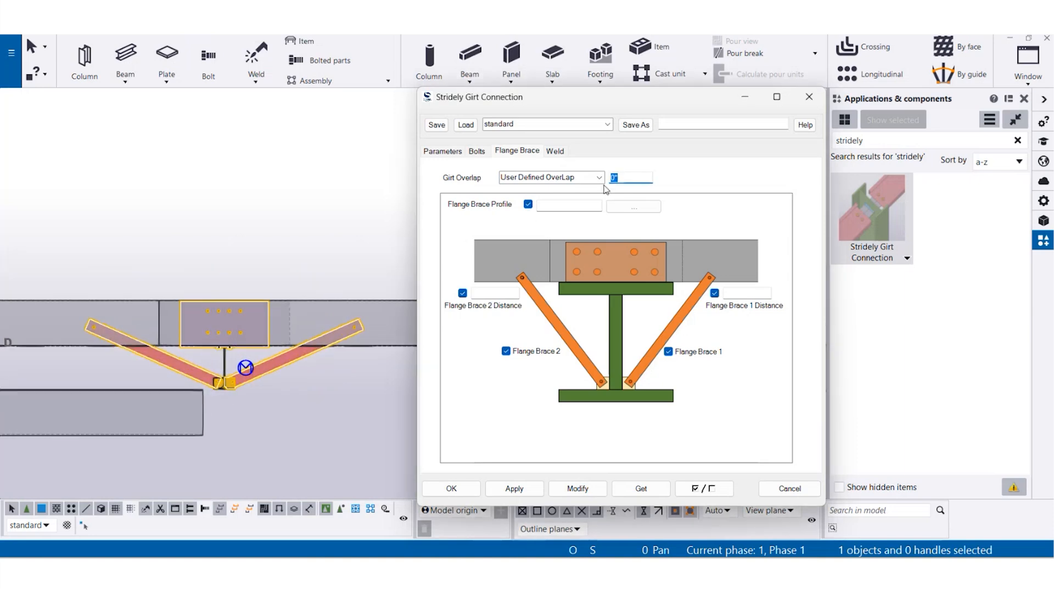
text(2-0)
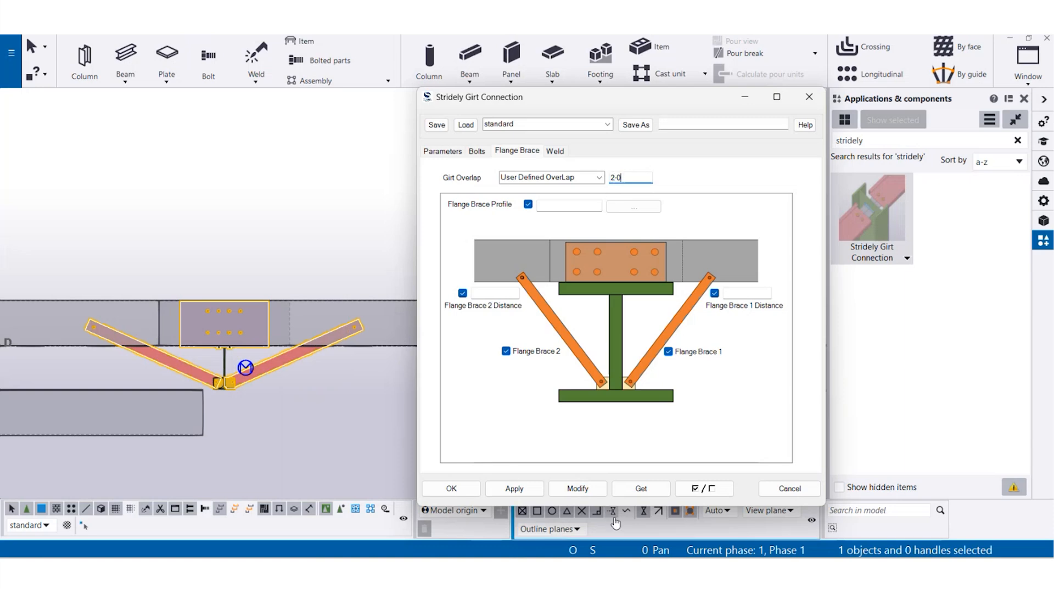
click(597, 493)
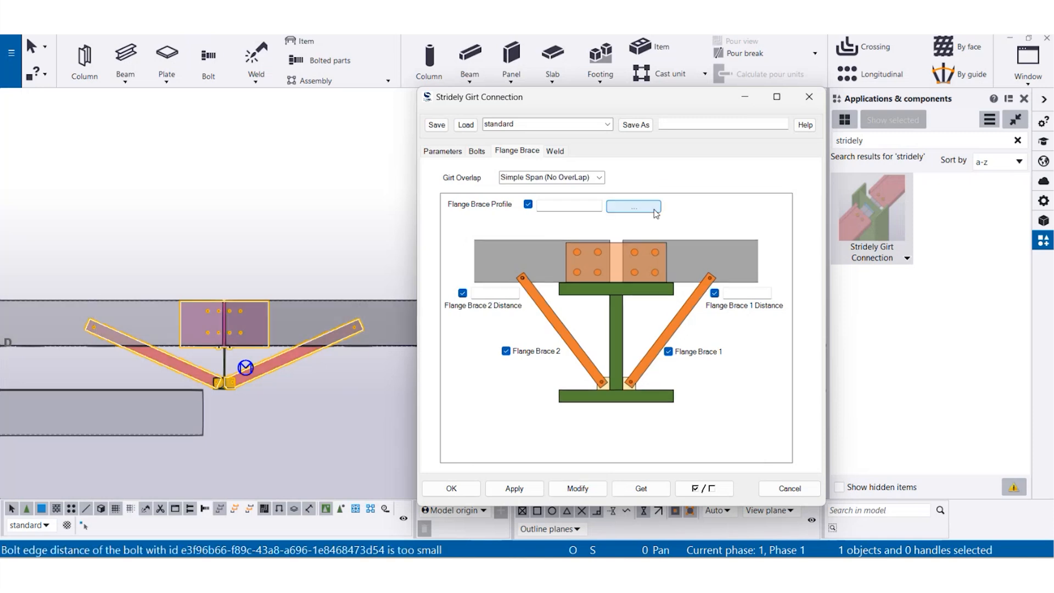
- Choose L5X5X5/8 from the profile catalog as the flange brace profile, modify the connection and inspect the braces
click(654, 208)
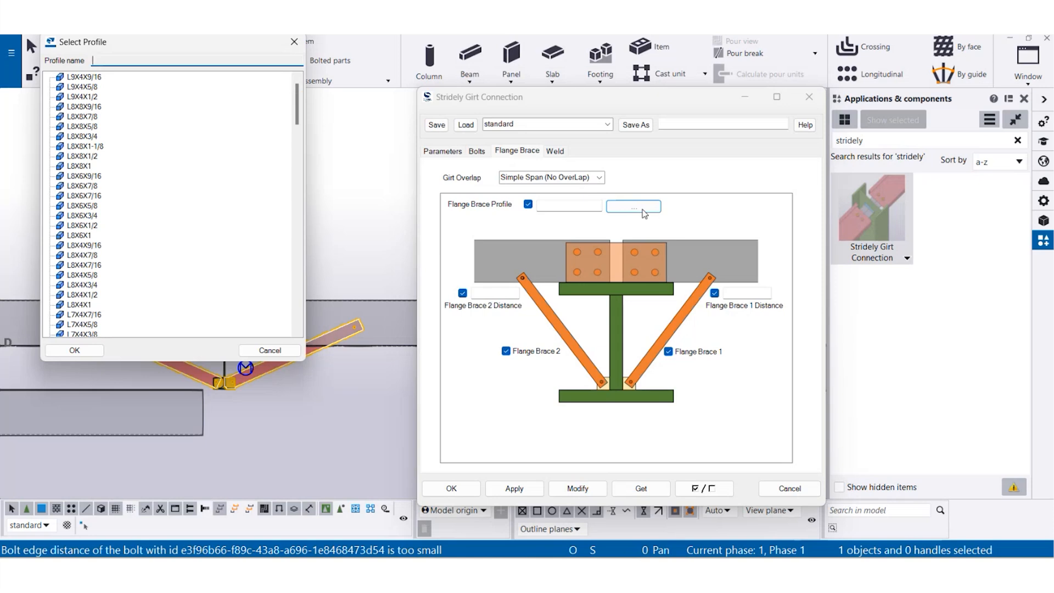
drag(141, 47, 597, 143)
scroll(554, 262, down, 6)
scroll(555, 263, down, 5)
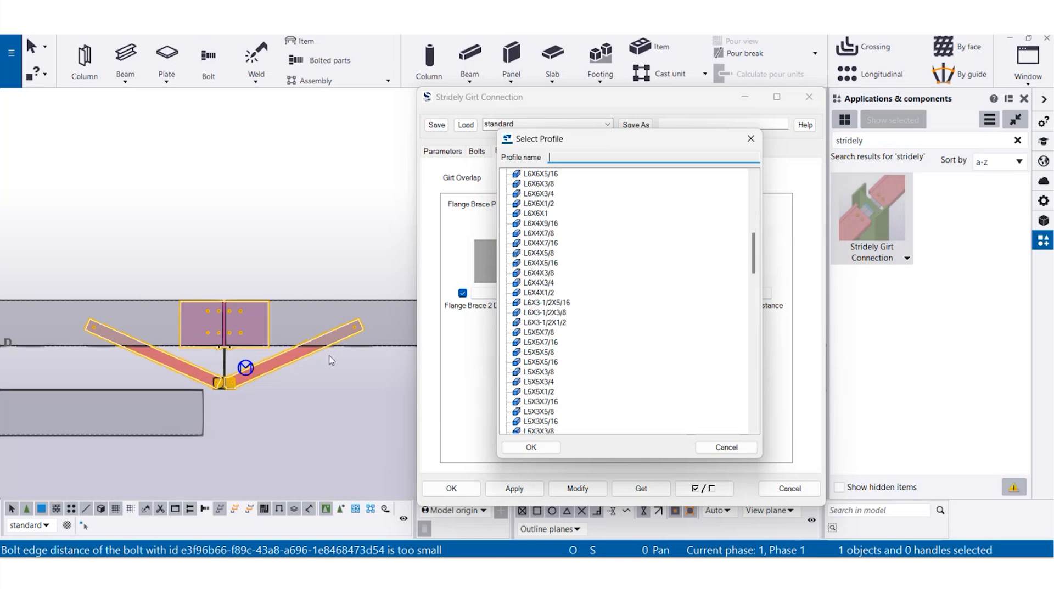
scroll(387, 351, up, 3)
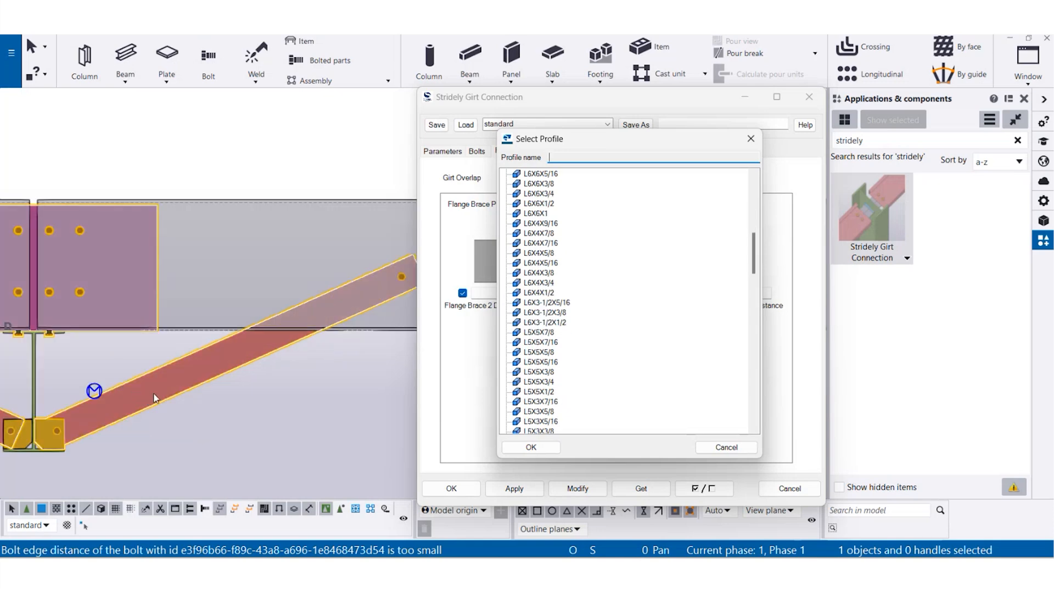
click(540, 352)
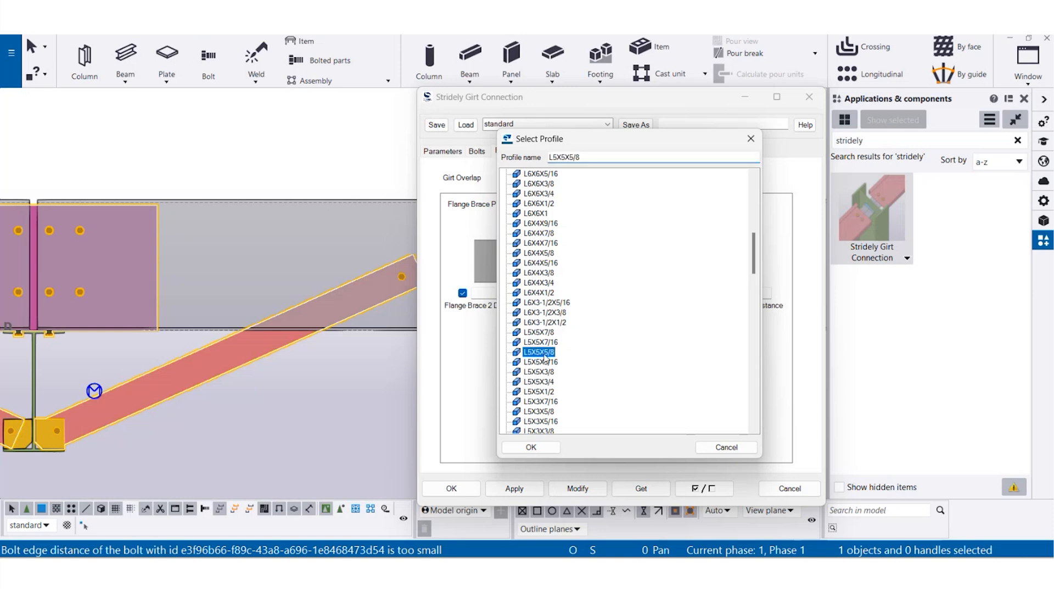
click(530, 447)
click(572, 489)
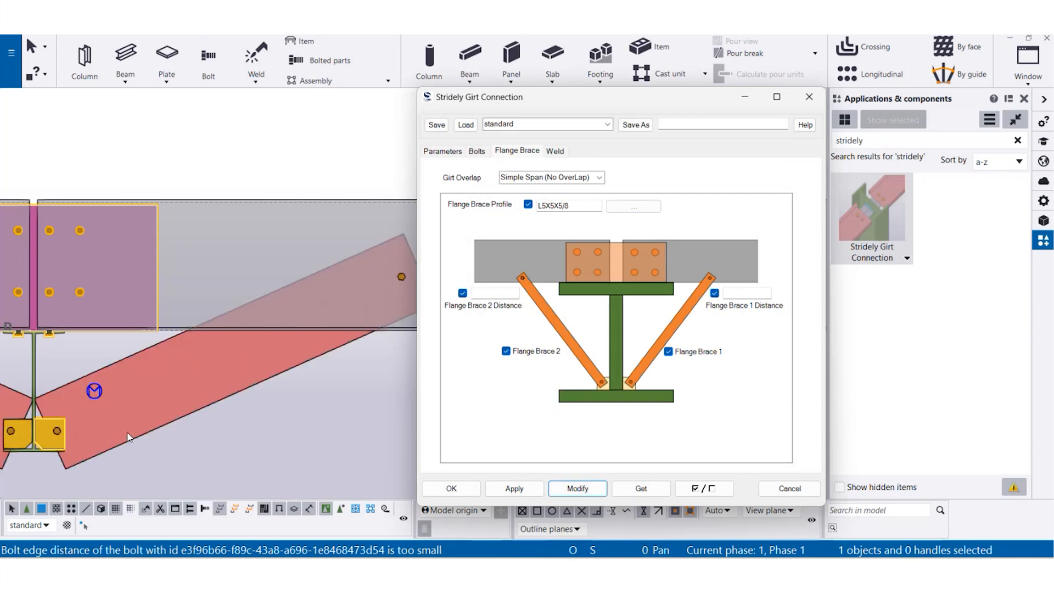
scroll(117, 410, down, 3)
middle_drag(117, 409, 166, 413)
scroll(219, 411, up, 2)
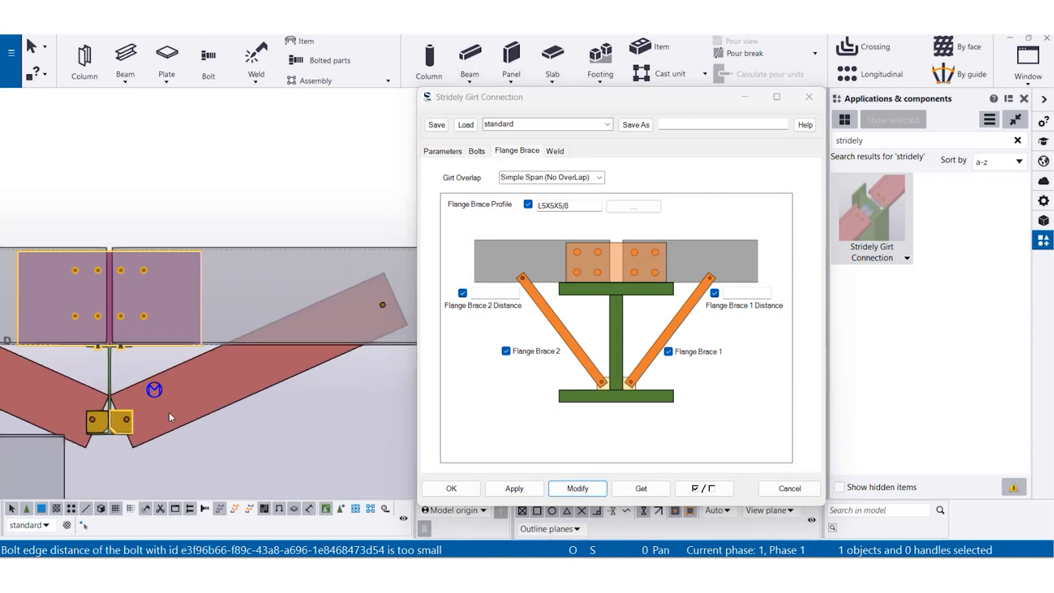
- Reselect the connection, clear the flange brace profile to restore the default and modify the connection
click(175, 426)
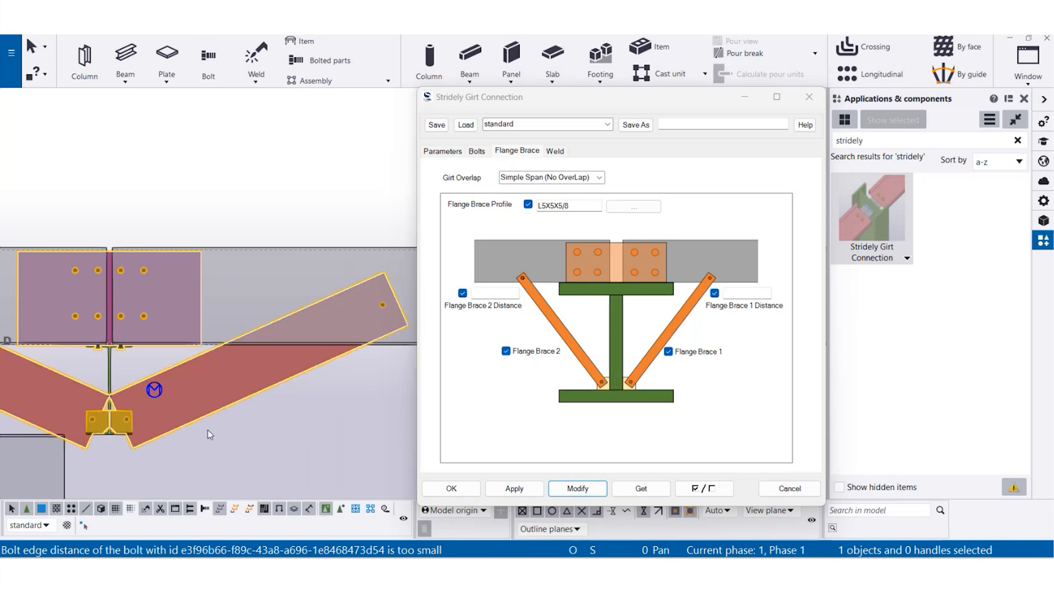
double_click(587, 207)
key(Delete)
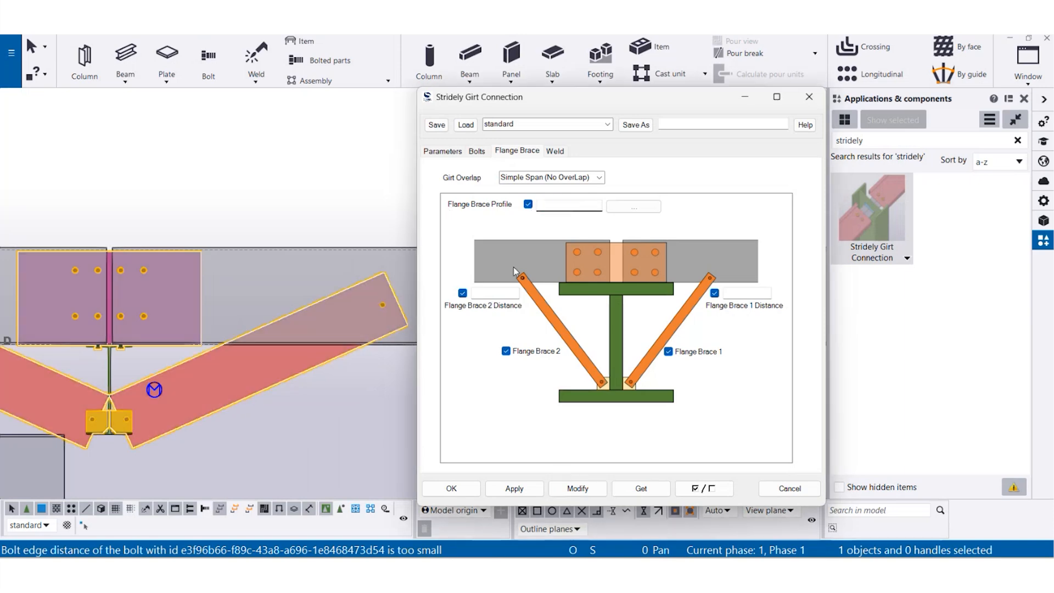
click(577, 488)
scroll(220, 395, down, 2)
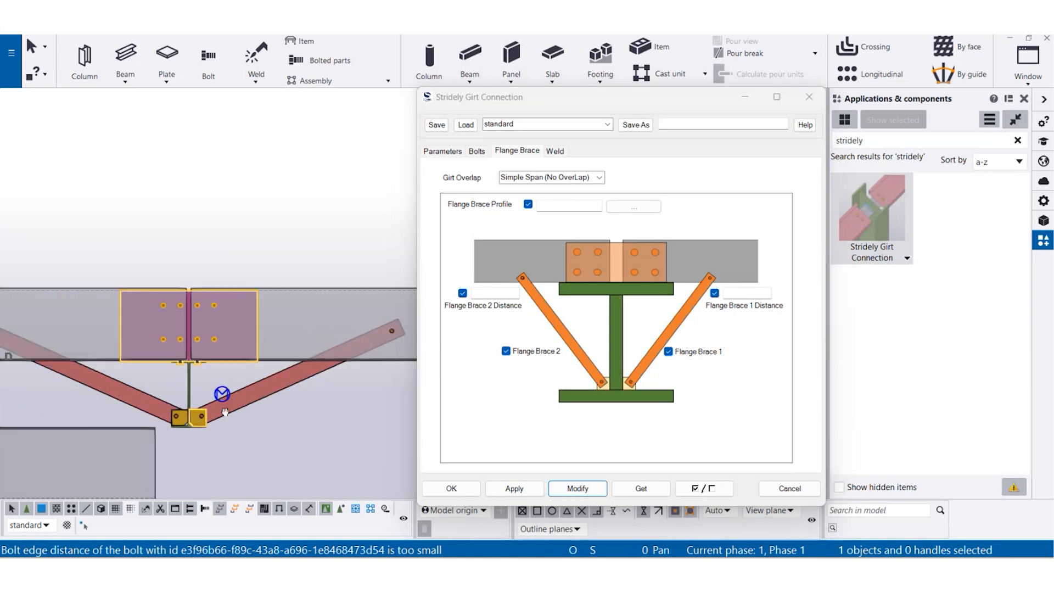
right_click(270, 223)
click(317, 295)
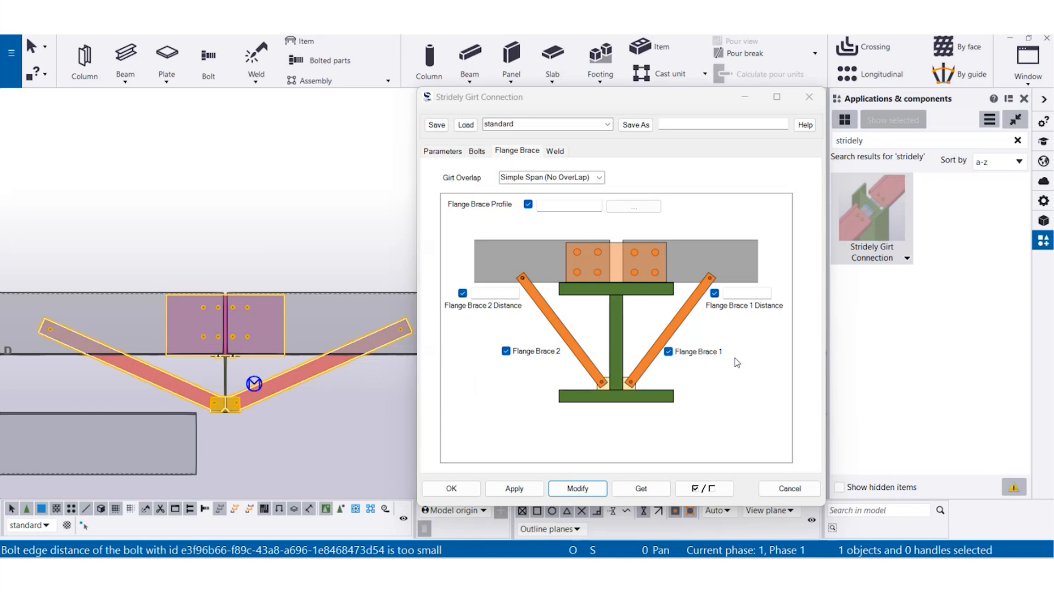
- Modify the connection with Flange Brace 1 turned off and the Flange Brace 2 distance set to 1'-0"
click(668, 352)
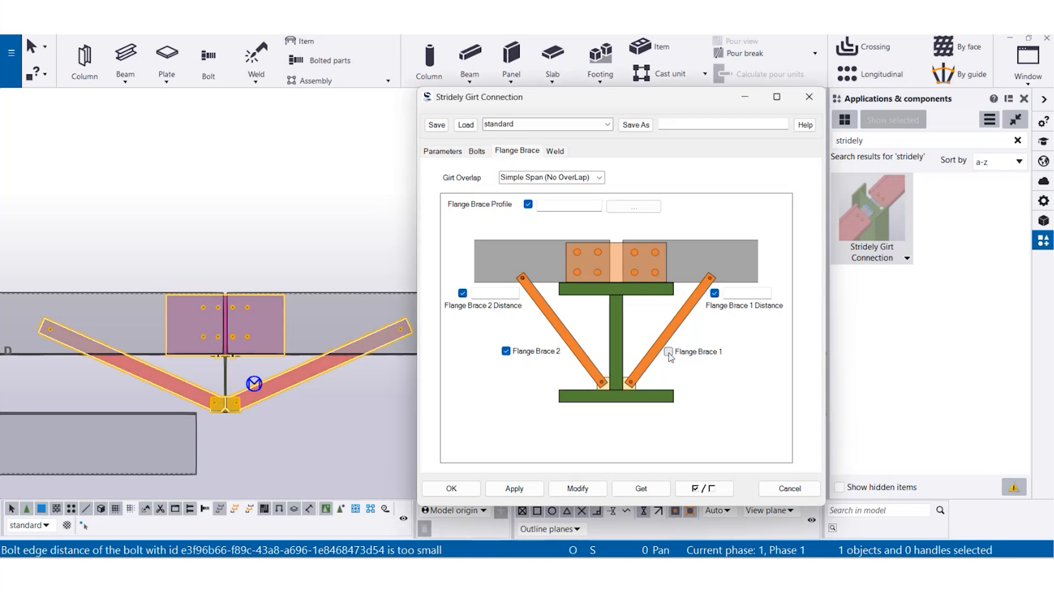
click(579, 488)
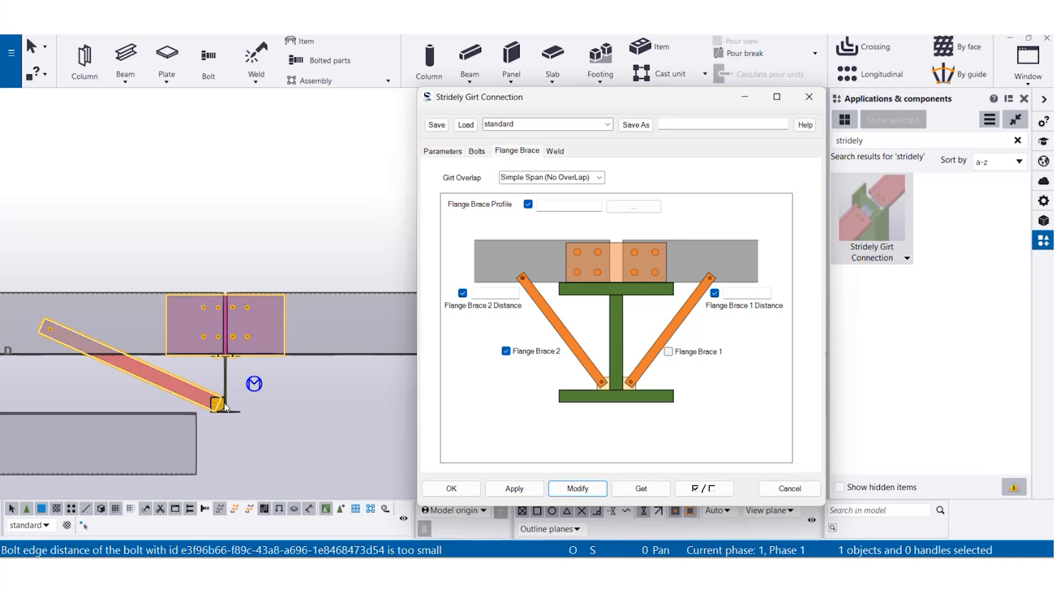
click(509, 290)
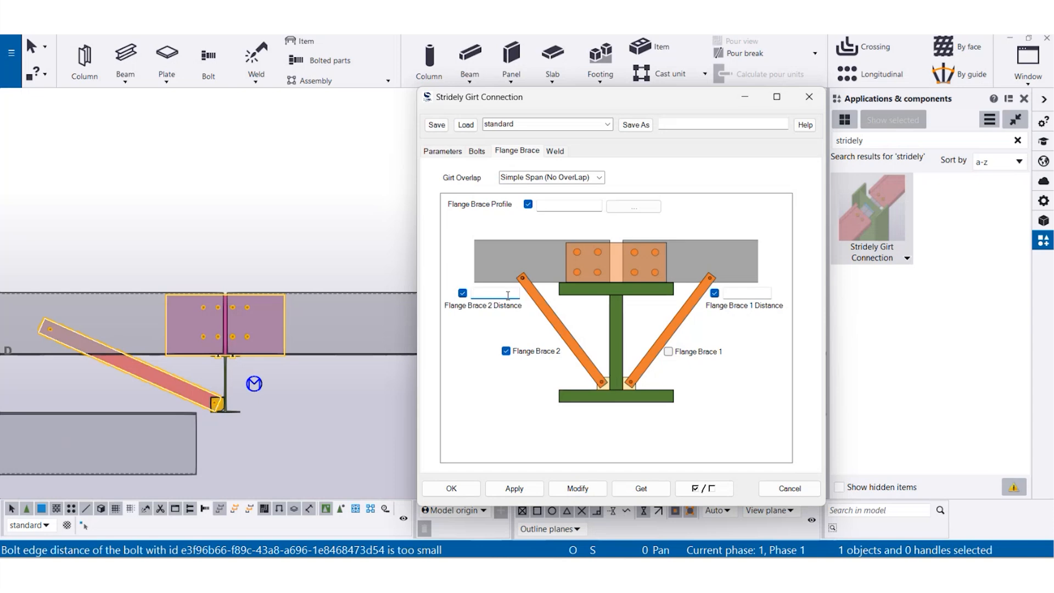
click(560, 488)
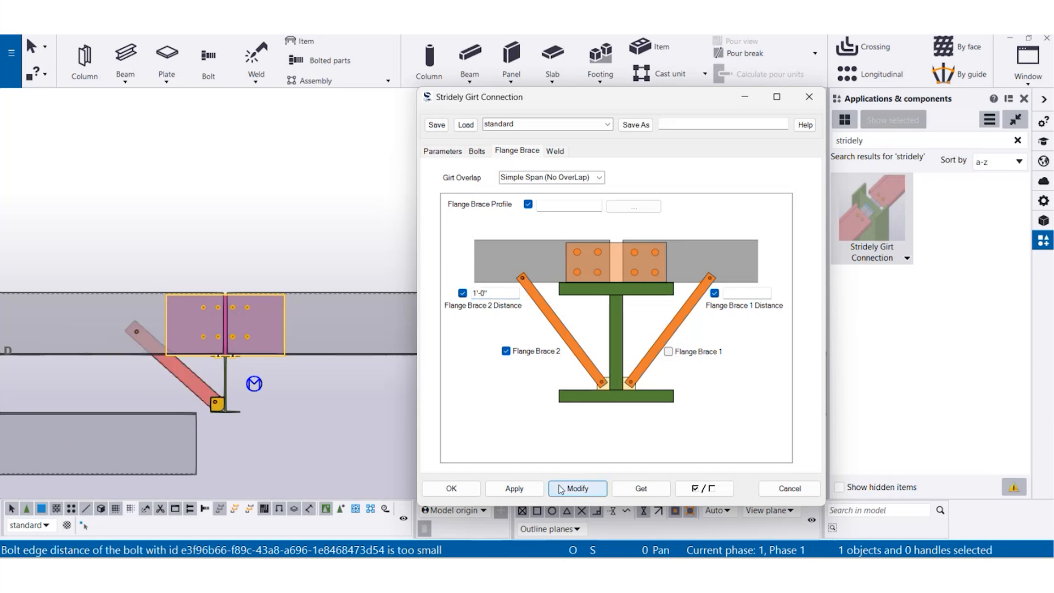
- Set the Flange Brace 2 distance to 3'-0" and modify the connection
triple_click(512, 292)
text(3-0)
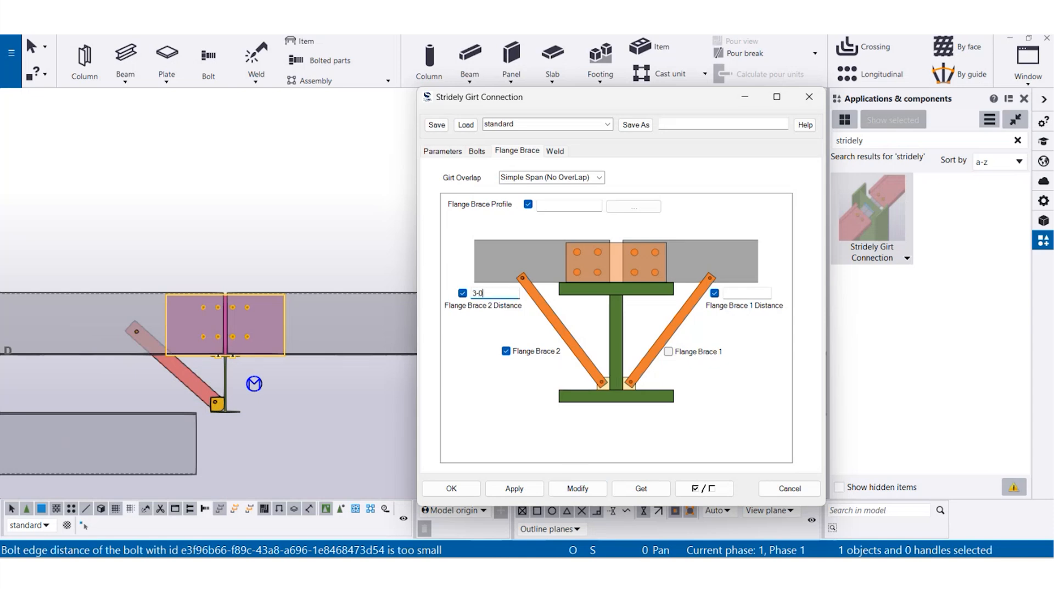
click(576, 487)
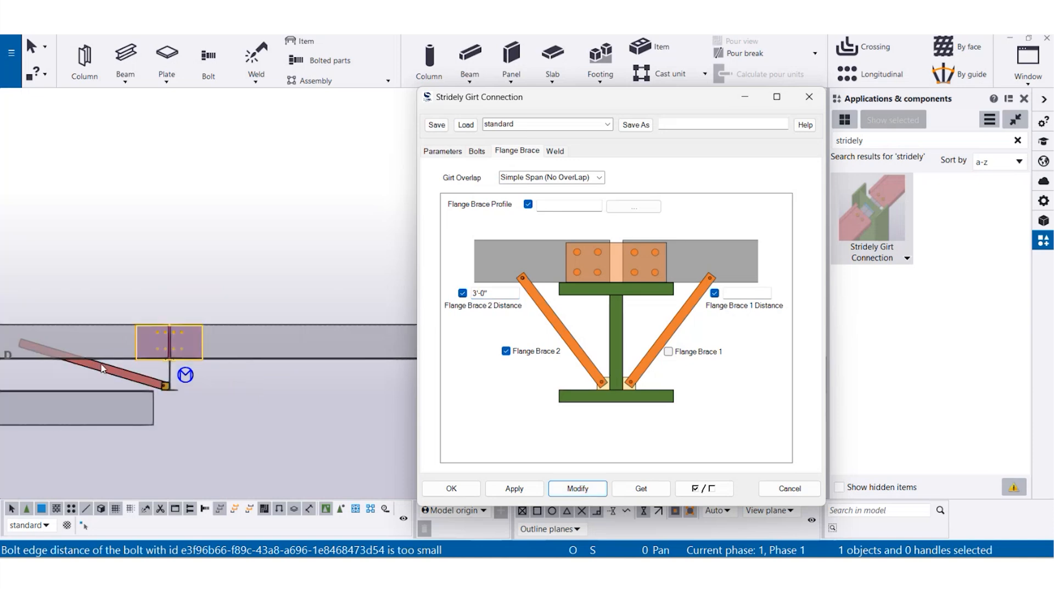
- Turn Flange Brace 1 back on, set its distance to 1"1/2 and modify the connection
click(668, 352)
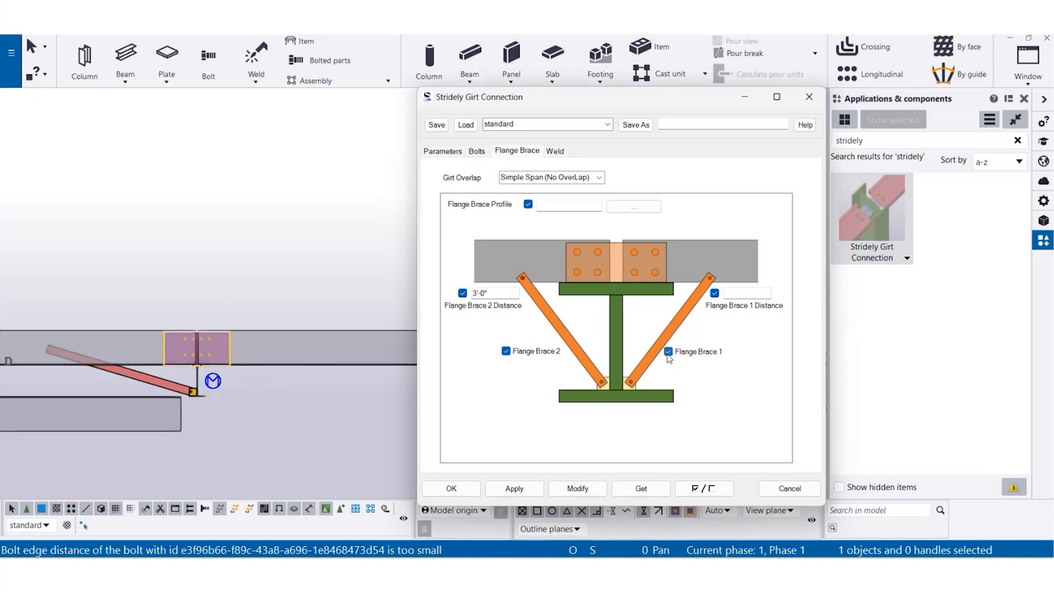
click(741, 295)
text(1"1/2)
click(578, 488)
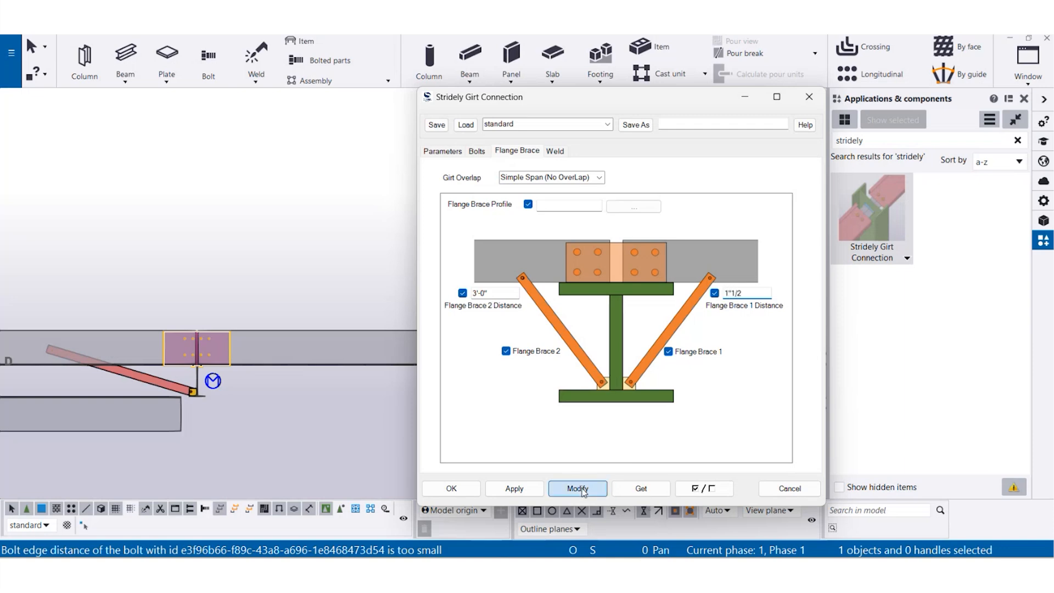
scroll(207, 357, up, 4)
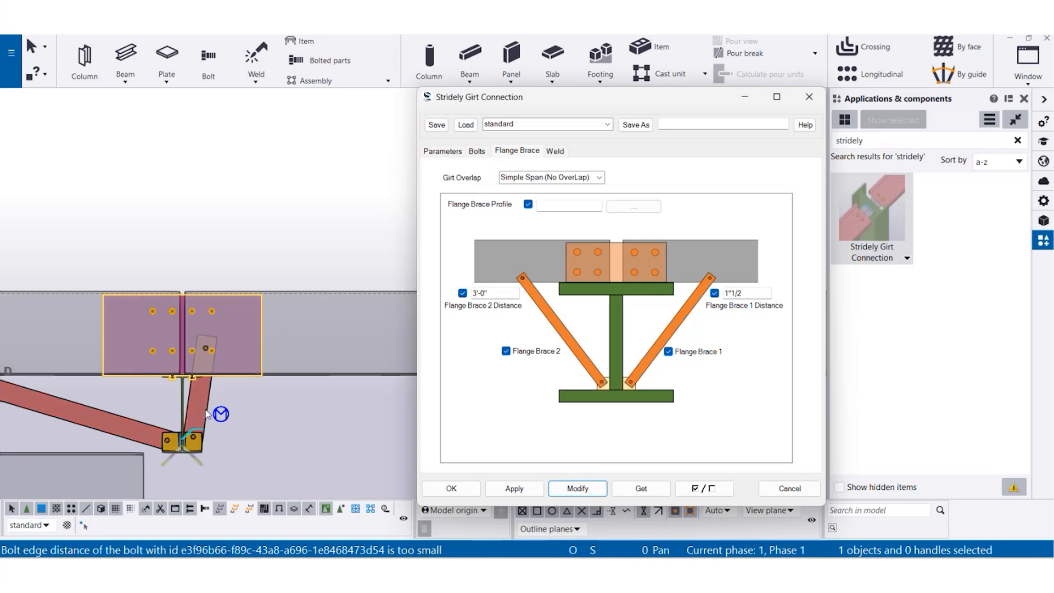
- Set the Flange Brace 1 distance to 18 inches and modify the connection
double_click(751, 293)
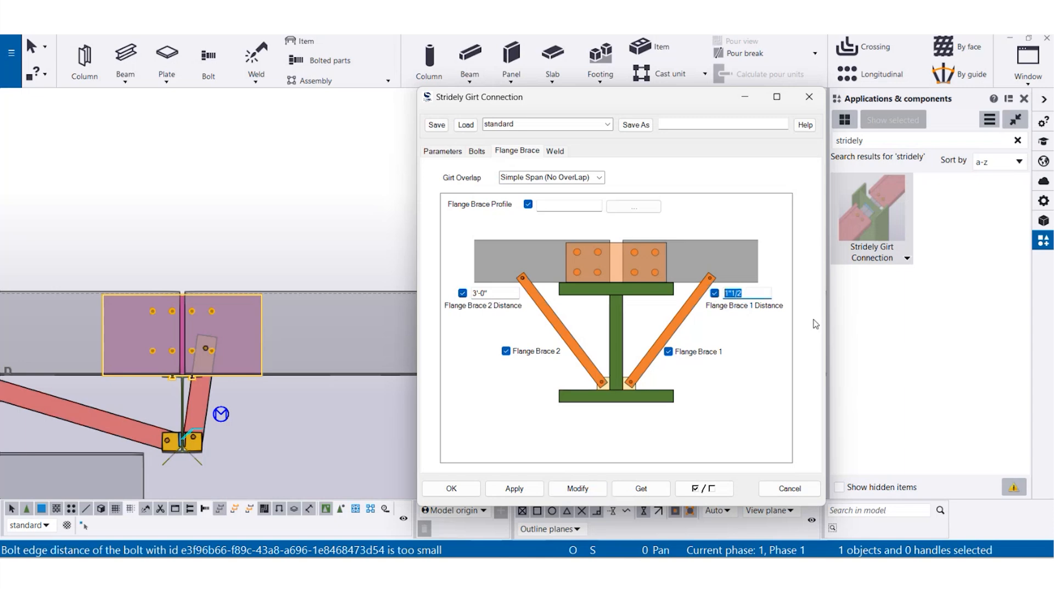
text(18)
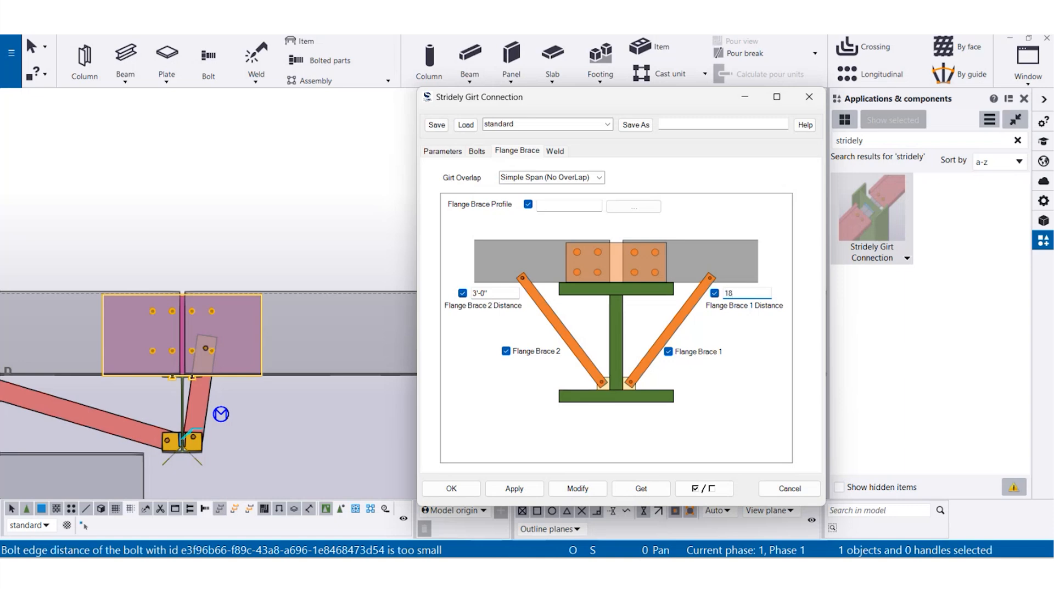
click(570, 493)
scroll(190, 379, down, 2)
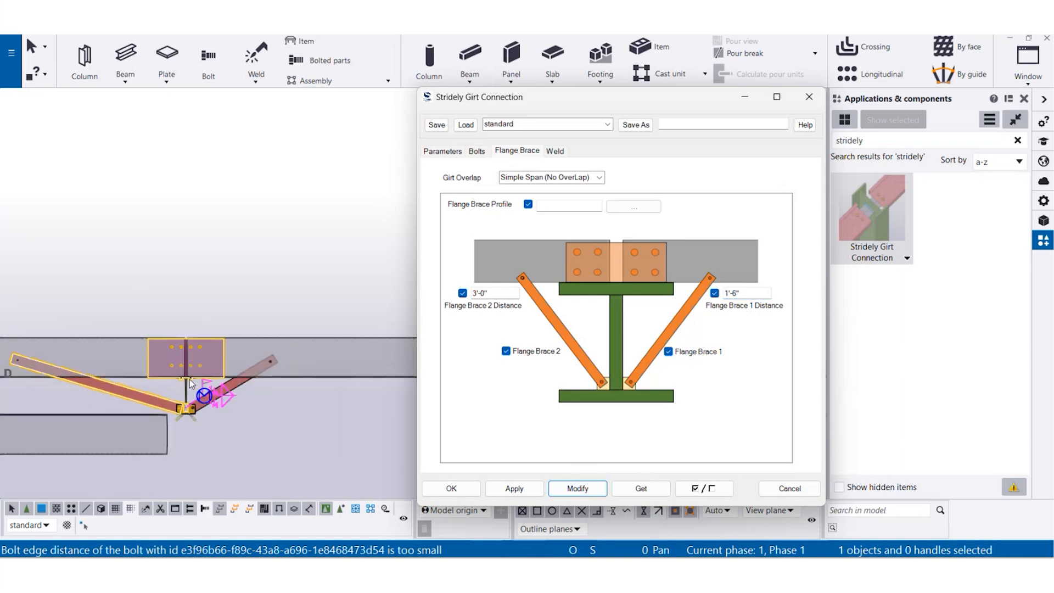
- Clear the Flange Brace 1 and Flange Brace 2 distances and modify the connection
drag(763, 292, 723, 293)
key(BackSpace)
drag(497, 293, 469, 293)
key(BackSpace)
click(591, 490)
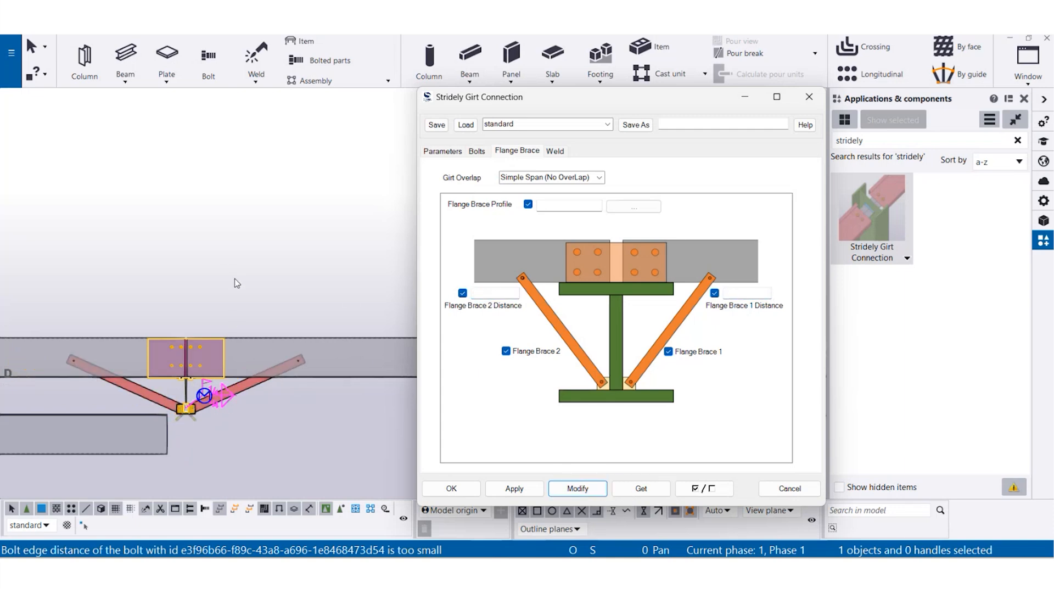
- Apply the Stridely Girt Connection to the end column and the single girt framing into it
scroll(277, 342, down, 3)
middle_drag(44, 367, 393, 369)
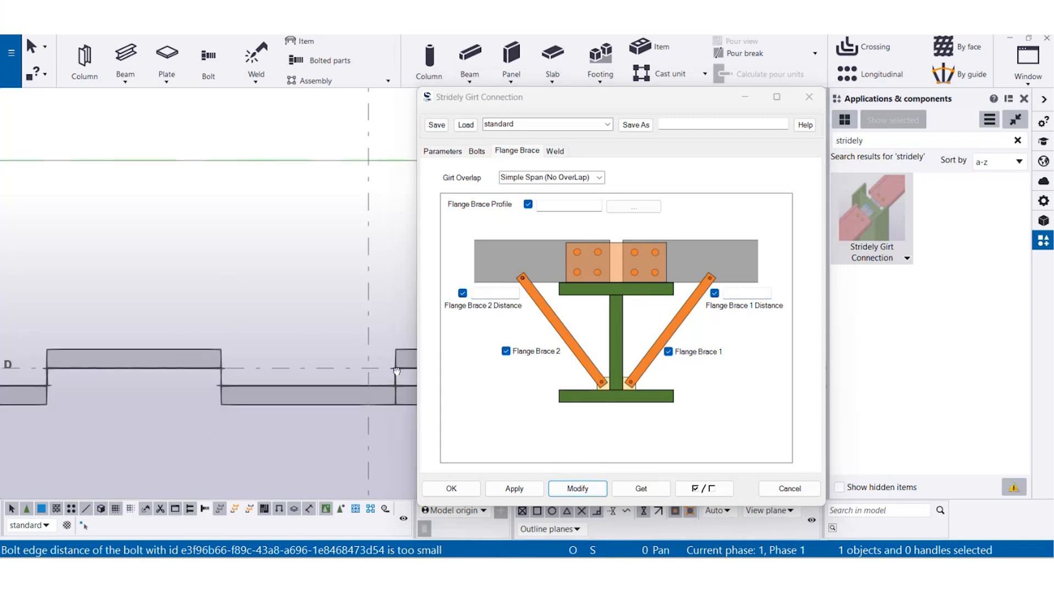
middle_drag(66, 408, 263, 407)
key(ctrl+p)
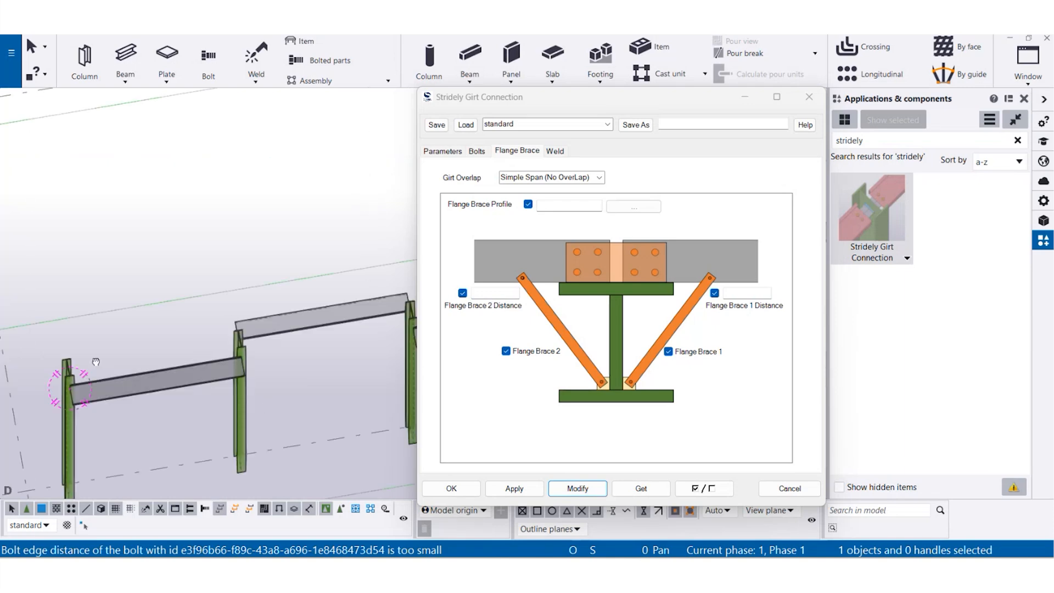
right_click(97, 301)
click(141, 379)
scroll(109, 390, up, 5)
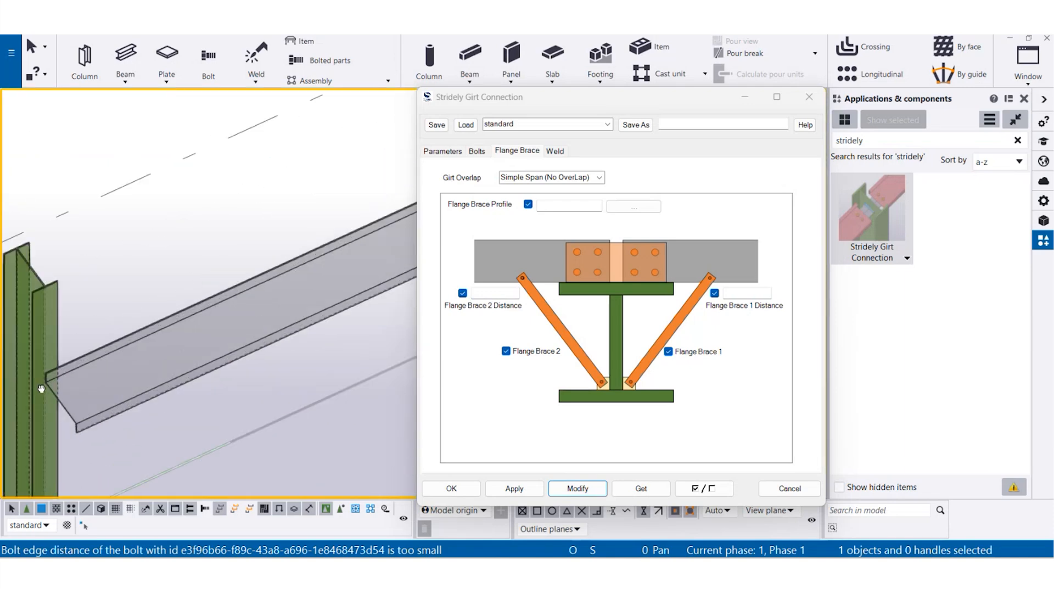
click(896, 217)
click(140, 258)
drag(321, 222, 237, 428)
middle_click(294, 186)
right_click(295, 203)
click(295, 204)
scroll(169, 397, up, 5)
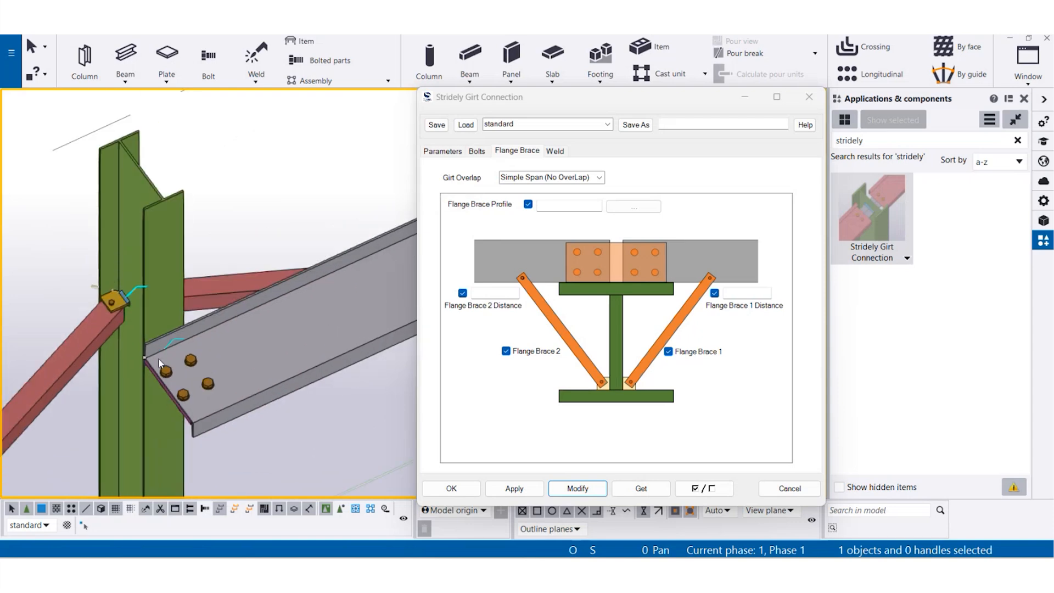
- Select the new end-column connection and modify it with Flange Brace 1 turned off
scroll(160, 364, up, 3)
scroll(148, 397, down, 6)
middle_drag(147, 394, 149, 319)
click(81, 347)
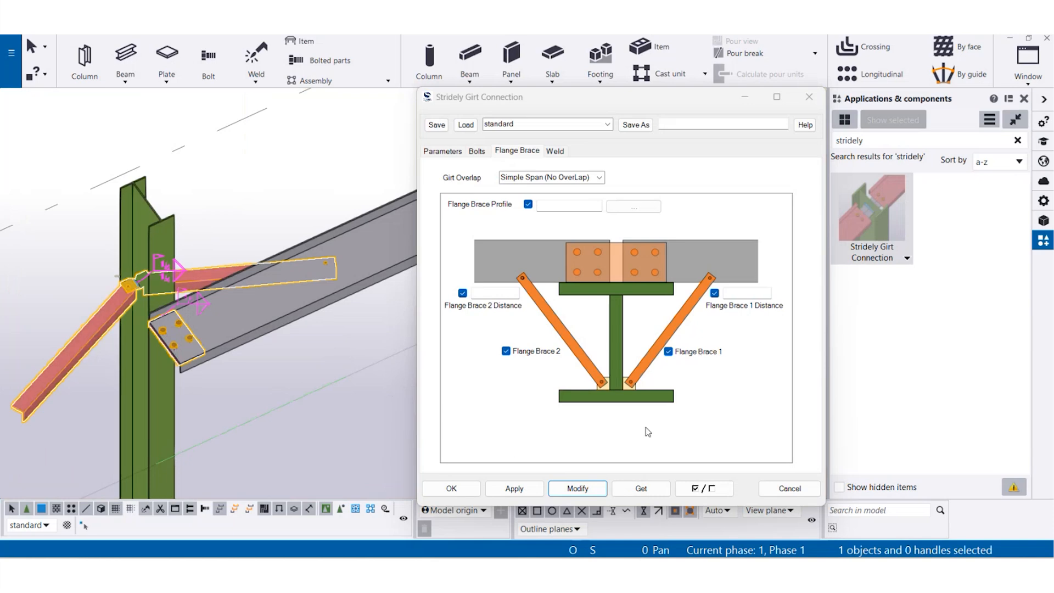
click(668, 351)
click(583, 488)
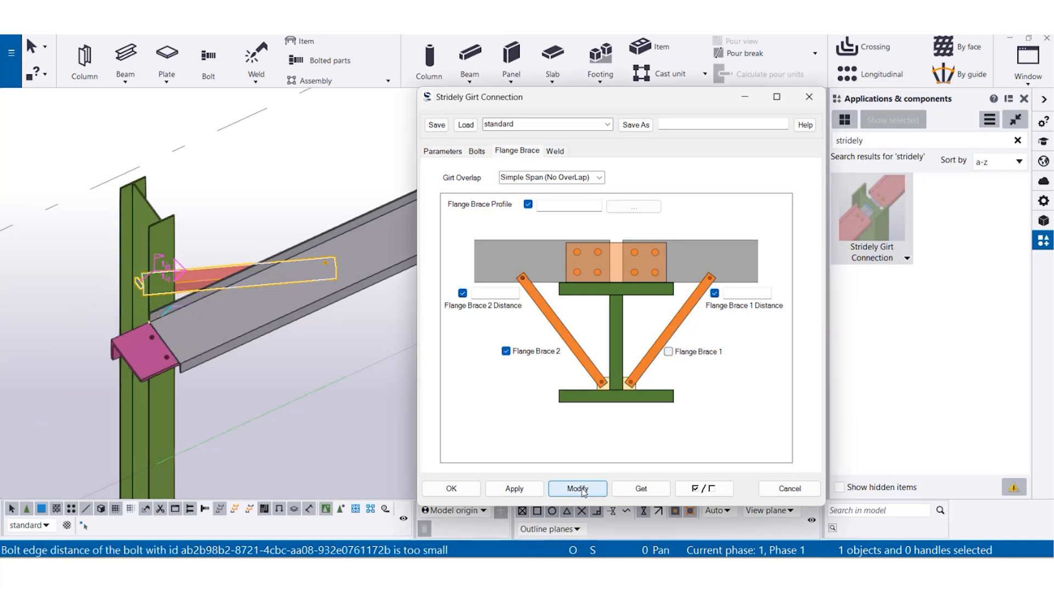
- Clear the plate length and the horizontal and vertical bolt counts and spacings, and modify the connection
click(442, 151)
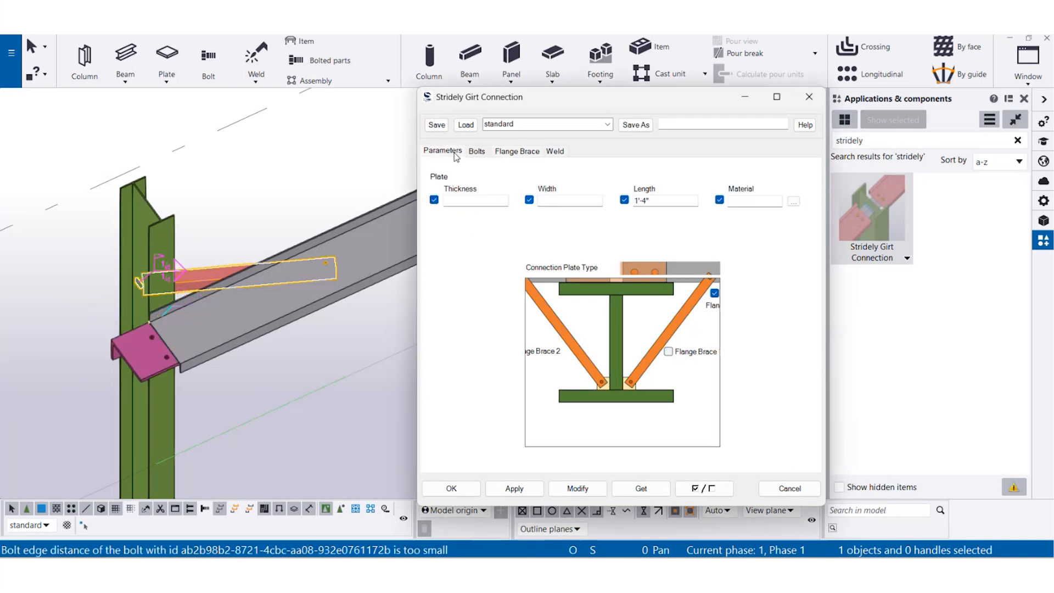
drag(670, 200, 548, 223)
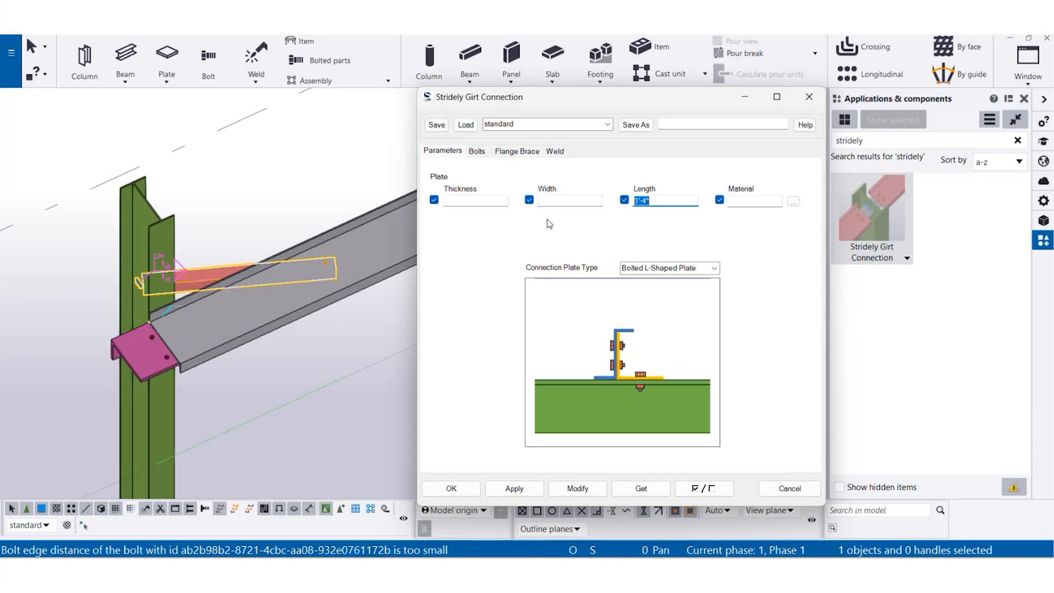
key(Delete)
click(478, 152)
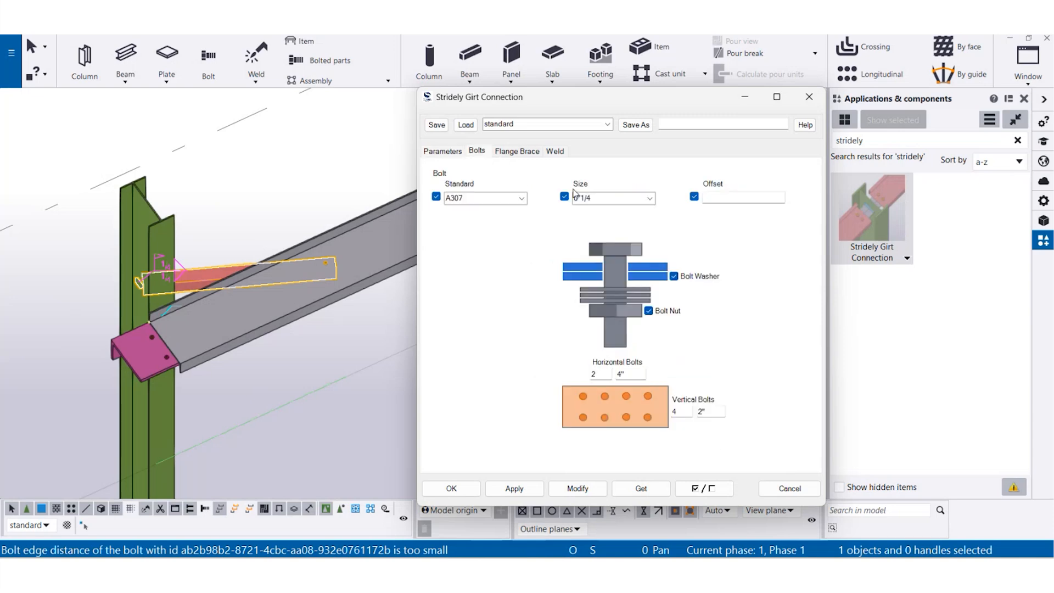
double_click(678, 411)
key(Delete)
double_click(642, 374)
key(Delete)
double_click(606, 375)
key(Delete)
click(590, 493)
scroll(165, 359, up, 4)
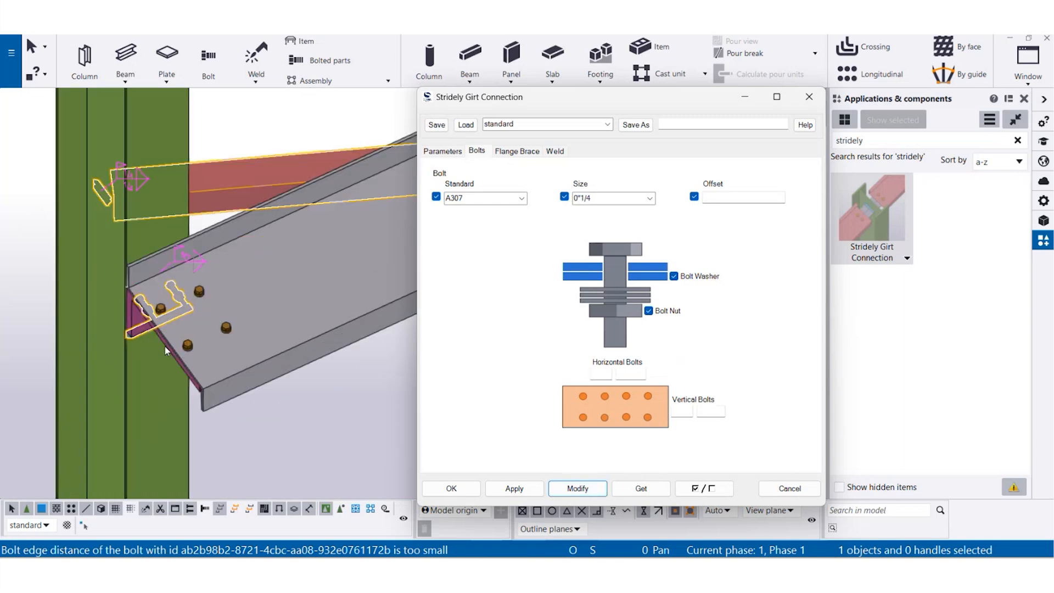
- Set the bolt size to 0"1/2 and modify the connection, then turn off the bolt nut and modify it again
click(649, 198)
click(609, 237)
click(578, 488)
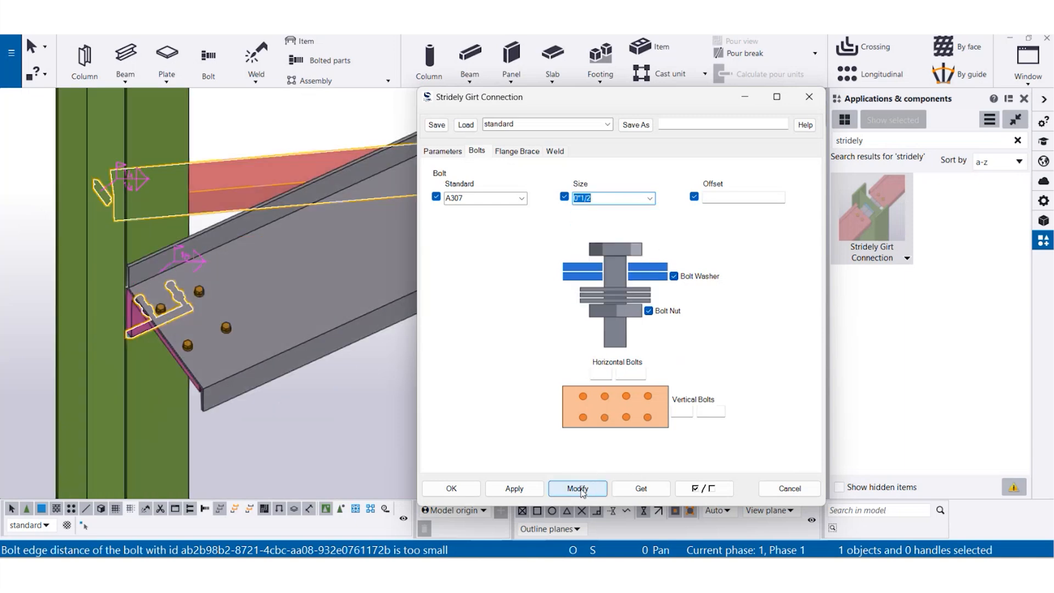
scroll(110, 318, up, 5)
ctrl+middle_drag(187, 342, 242, 234)
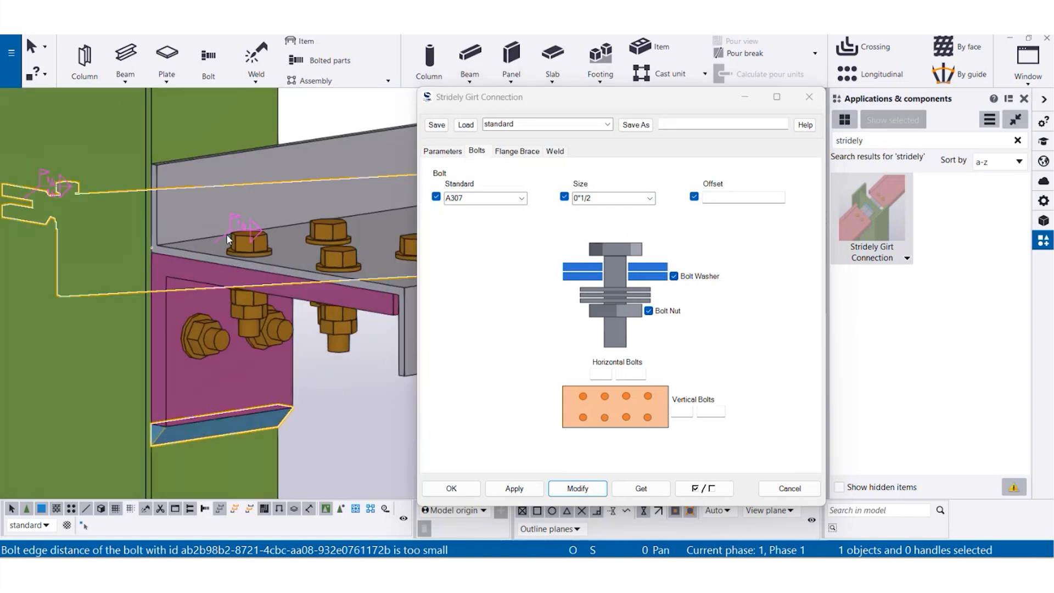
click(651, 314)
click(578, 488)
- Change the connection plate type to Welded L-Shaped Plate and modify the connection
click(454, 152)
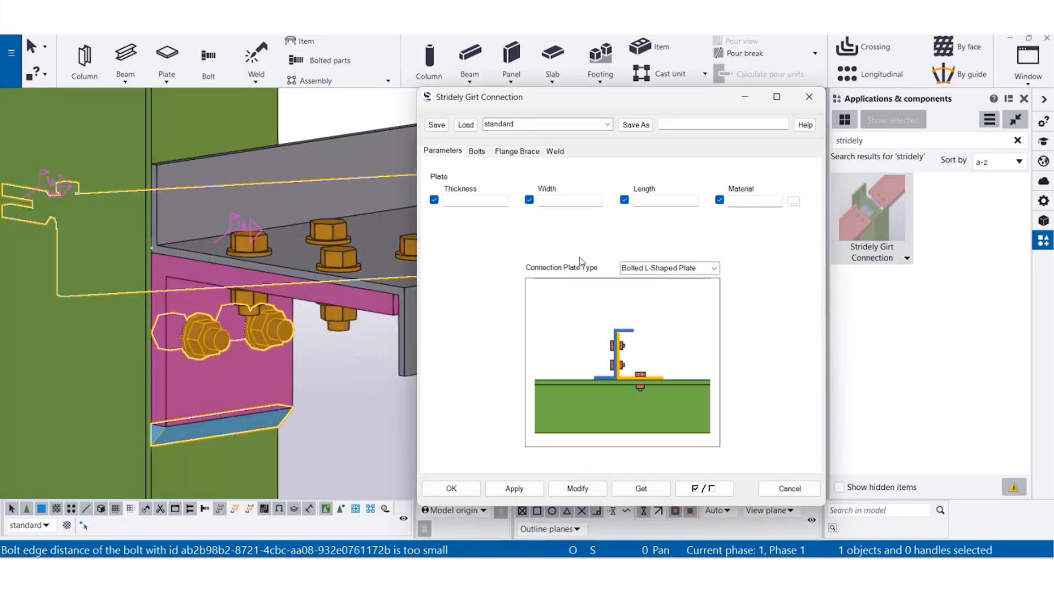
click(713, 268)
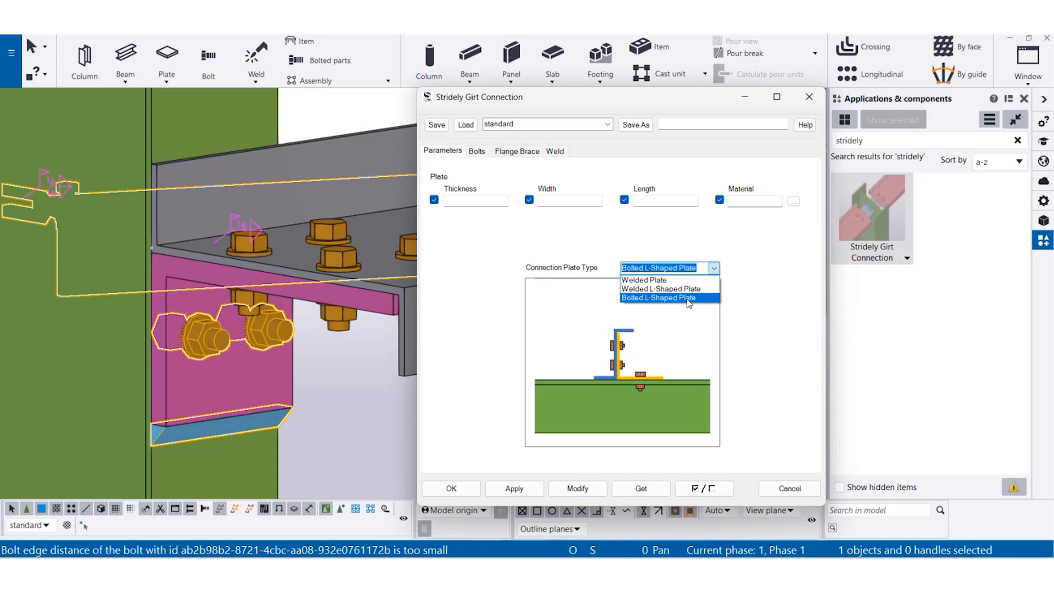
click(661, 288)
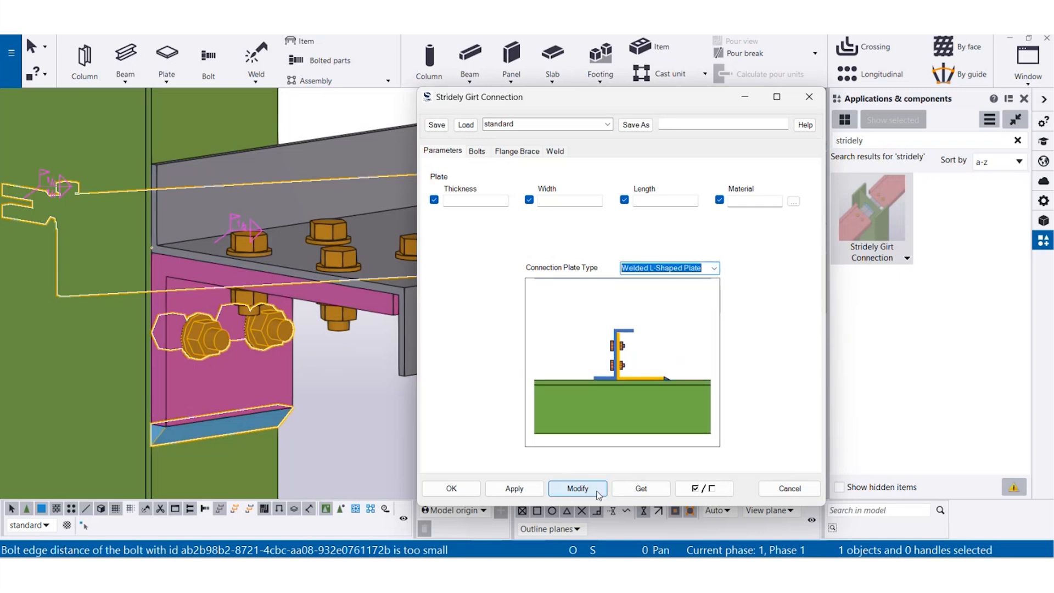
click(577, 488)
scroll(191, 351, down, 3)
scroll(191, 351, down, 3)
ctrl+middle_drag(191, 351, 254, 274)
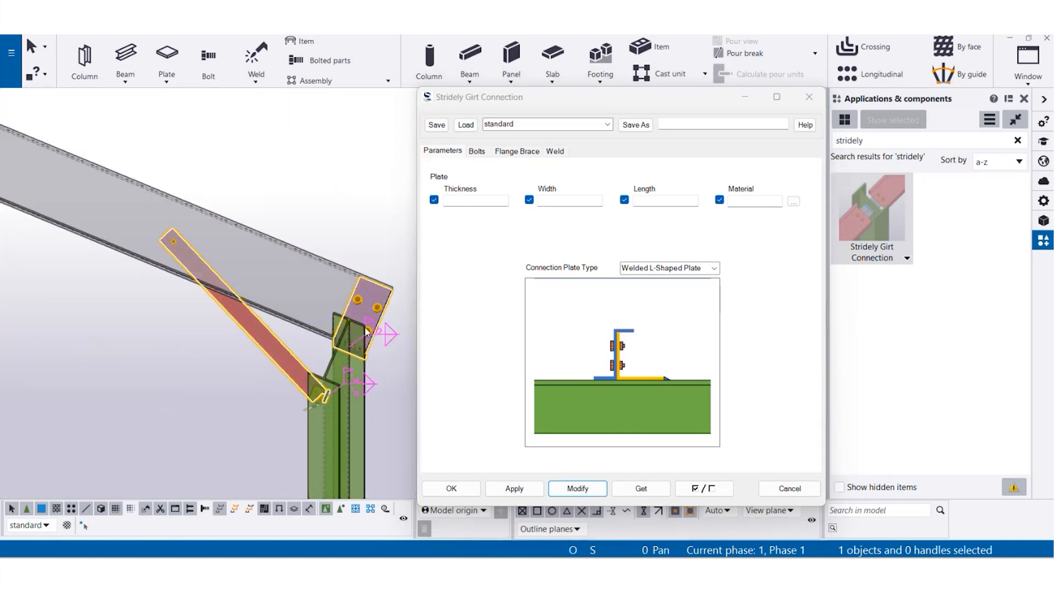
- Set the Flange Brace 2 distance to 4'-0" and modify the end-column connection
click(532, 154)
click(501, 295)
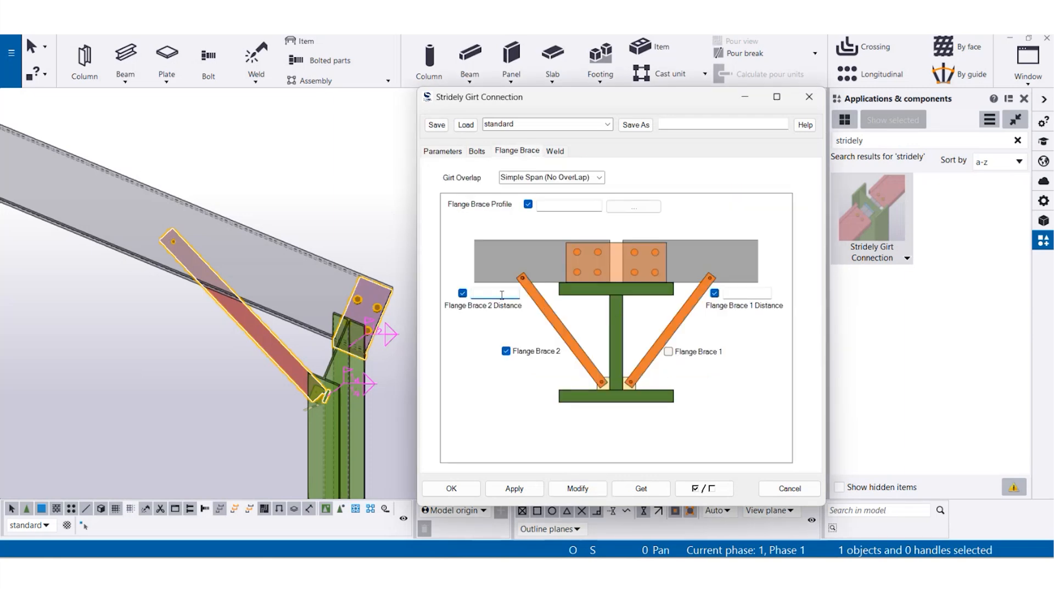
text(4'-0)
click(598, 487)
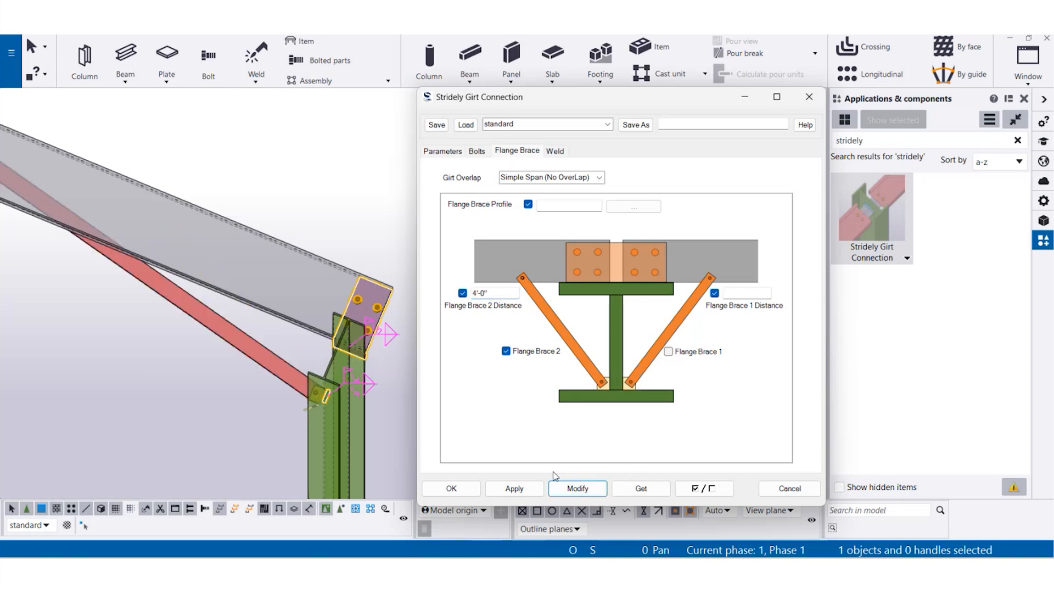
scroll(227, 304, down, 2)
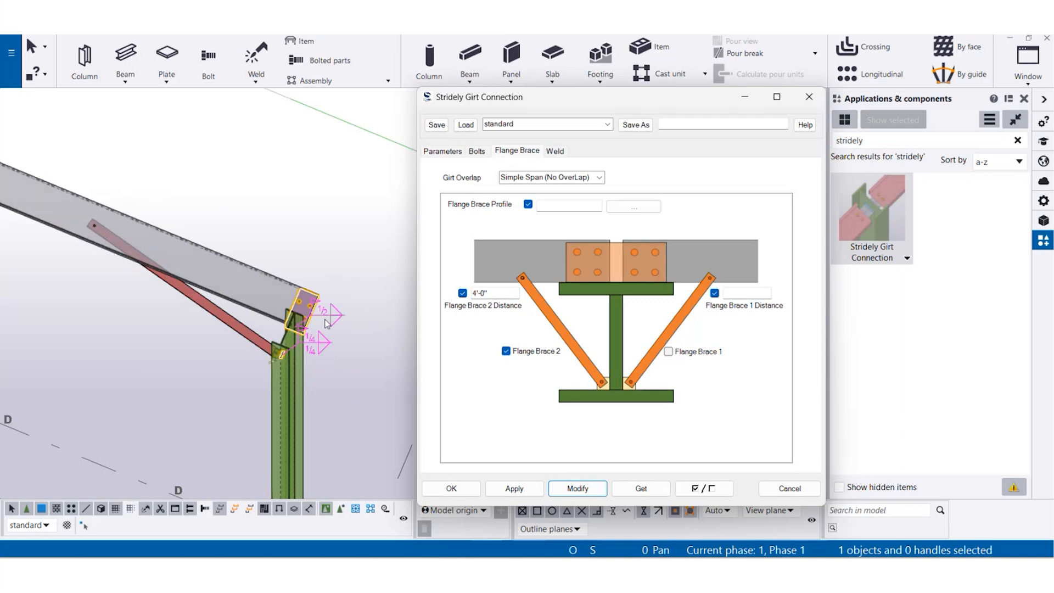
- Clear the Flange Brace 2 distance and modify the end-column connection
drag(490, 293, 355, 313)
key(BackSpace)
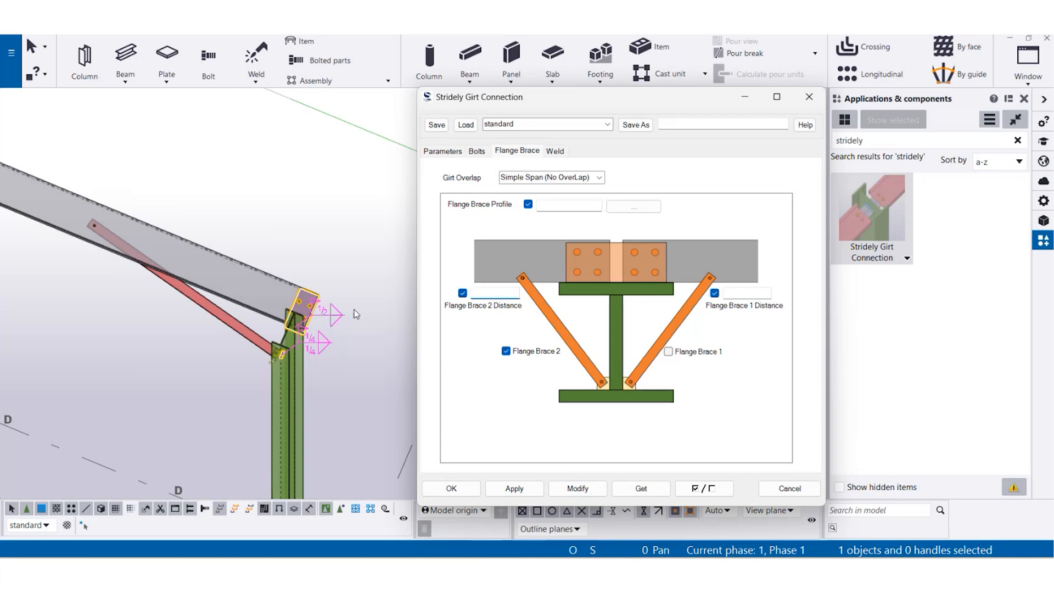
click(580, 486)
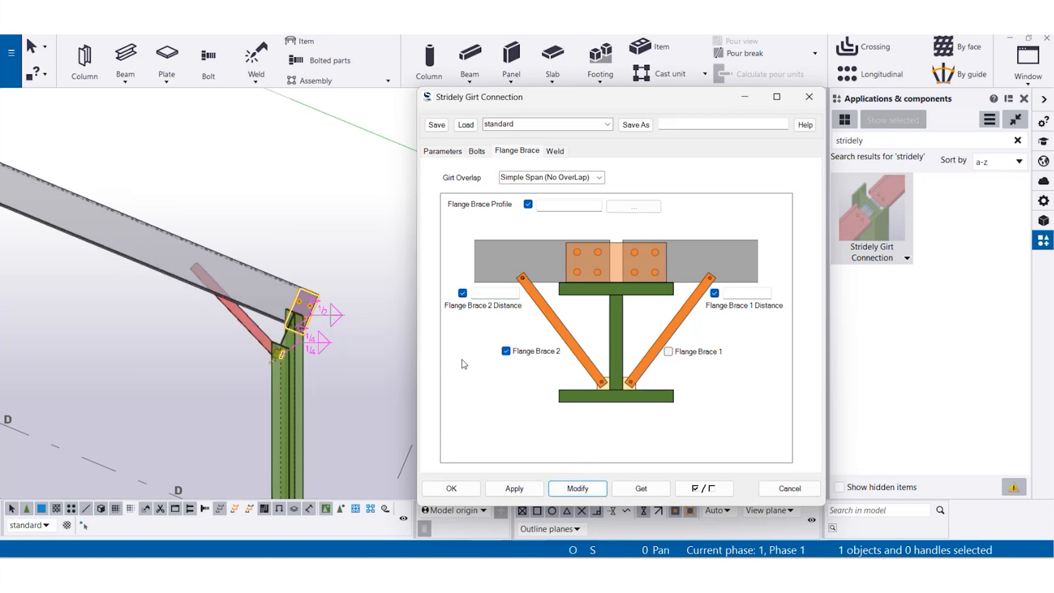